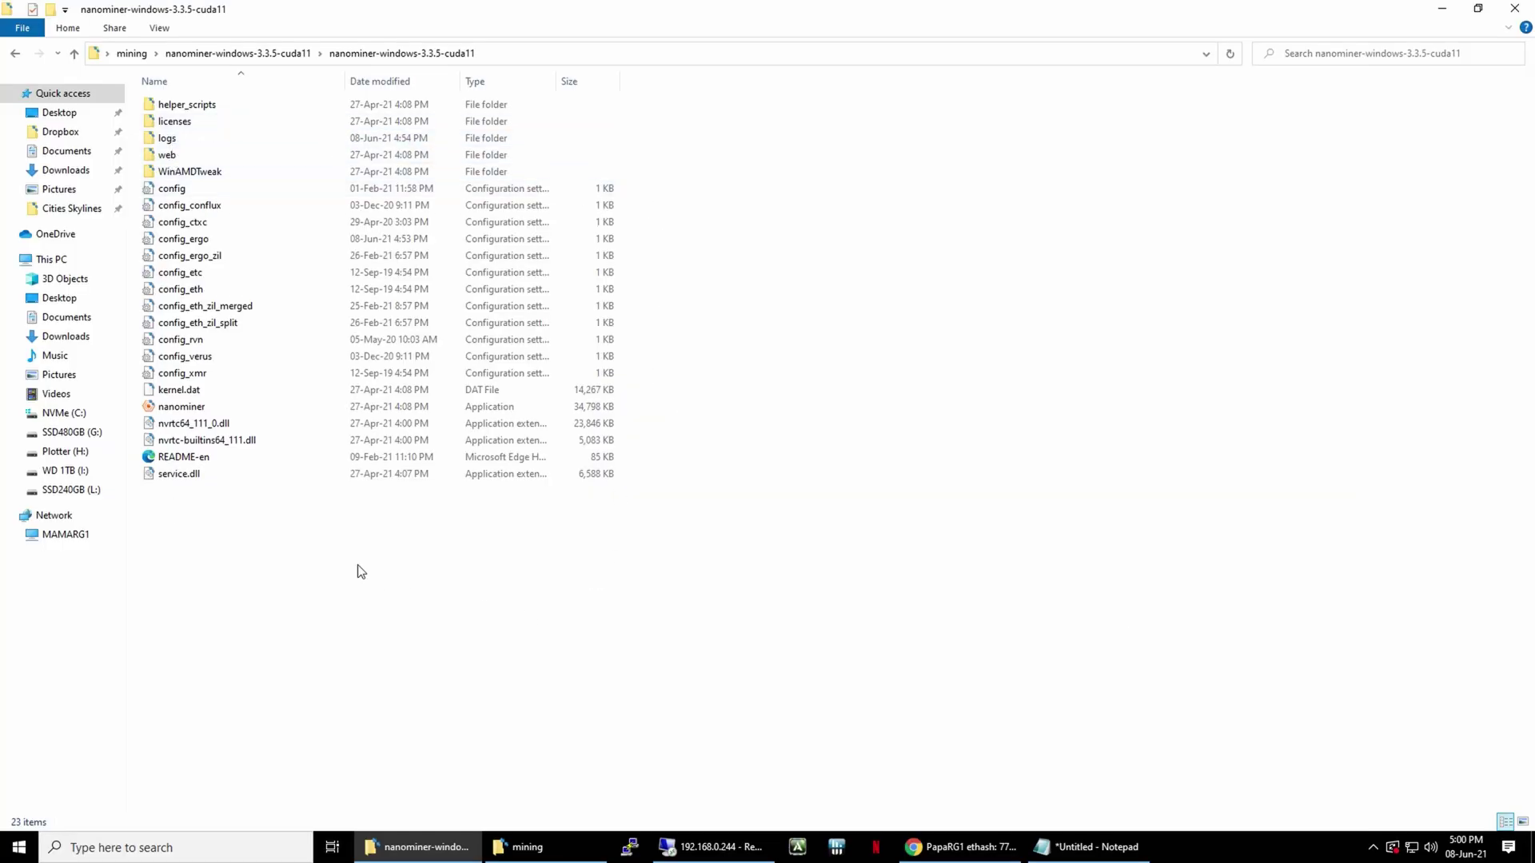
# Go back into the inner nanominer-windows-3.3.5-cuda11 folder and open the config_ergo file for editing.
pyautogui.press('BackSpace')
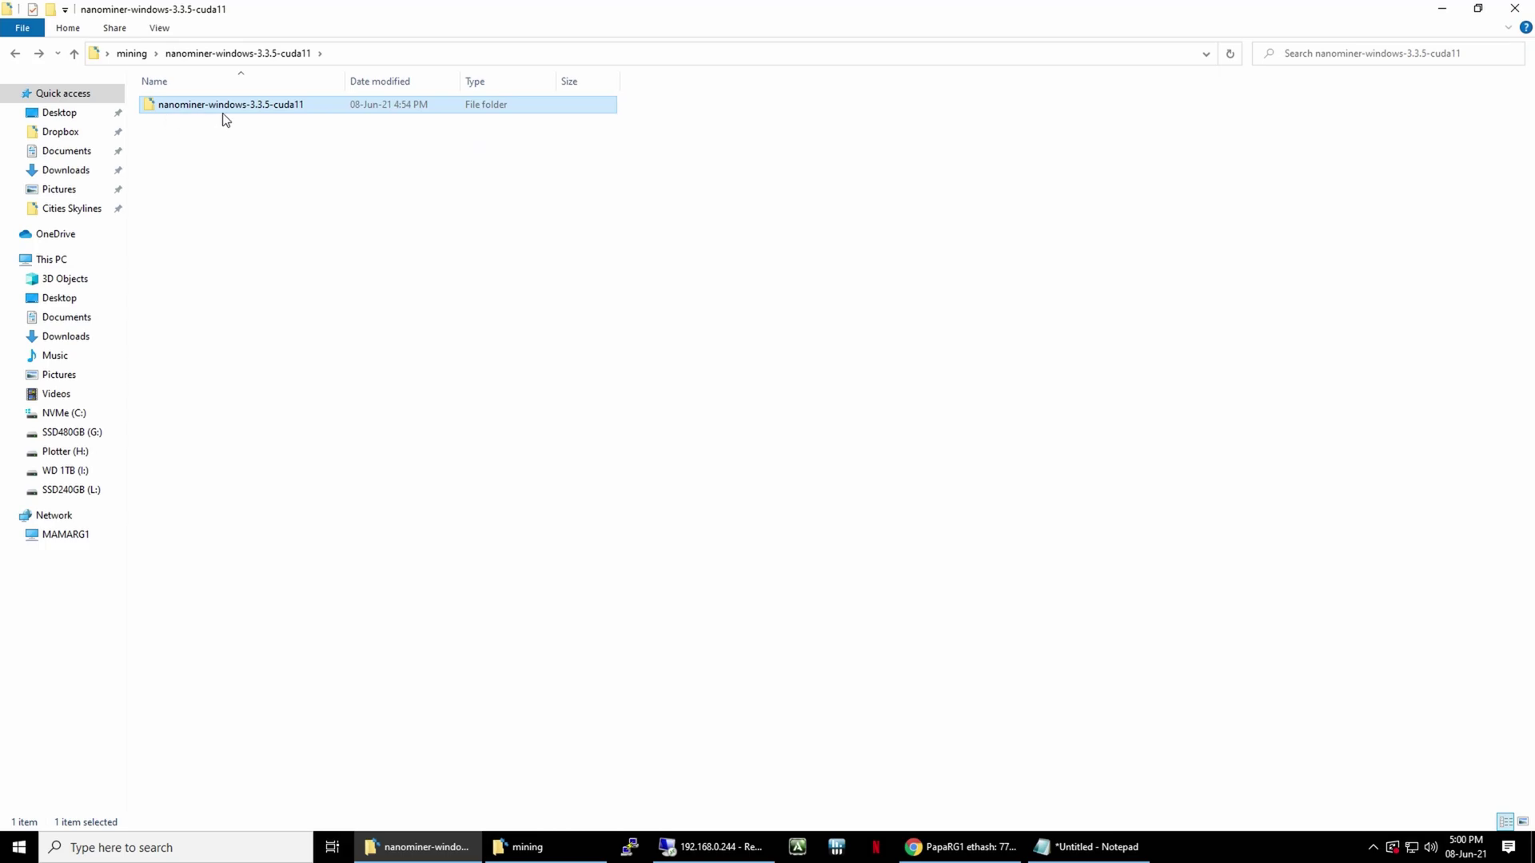
pyautogui.moveTo(297, 118)
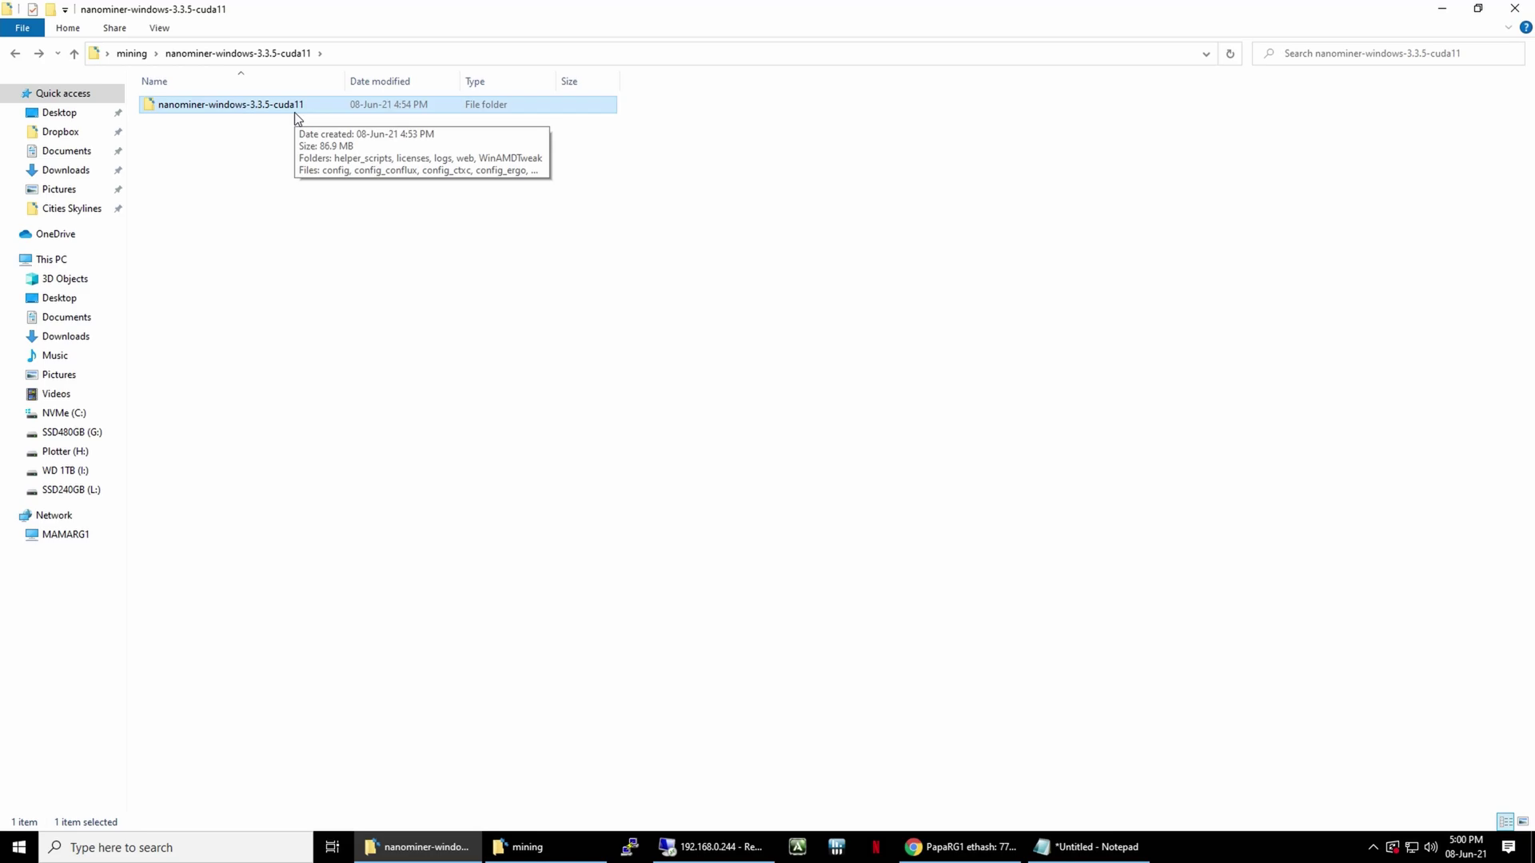
pyautogui.doubleClick(294, 112)
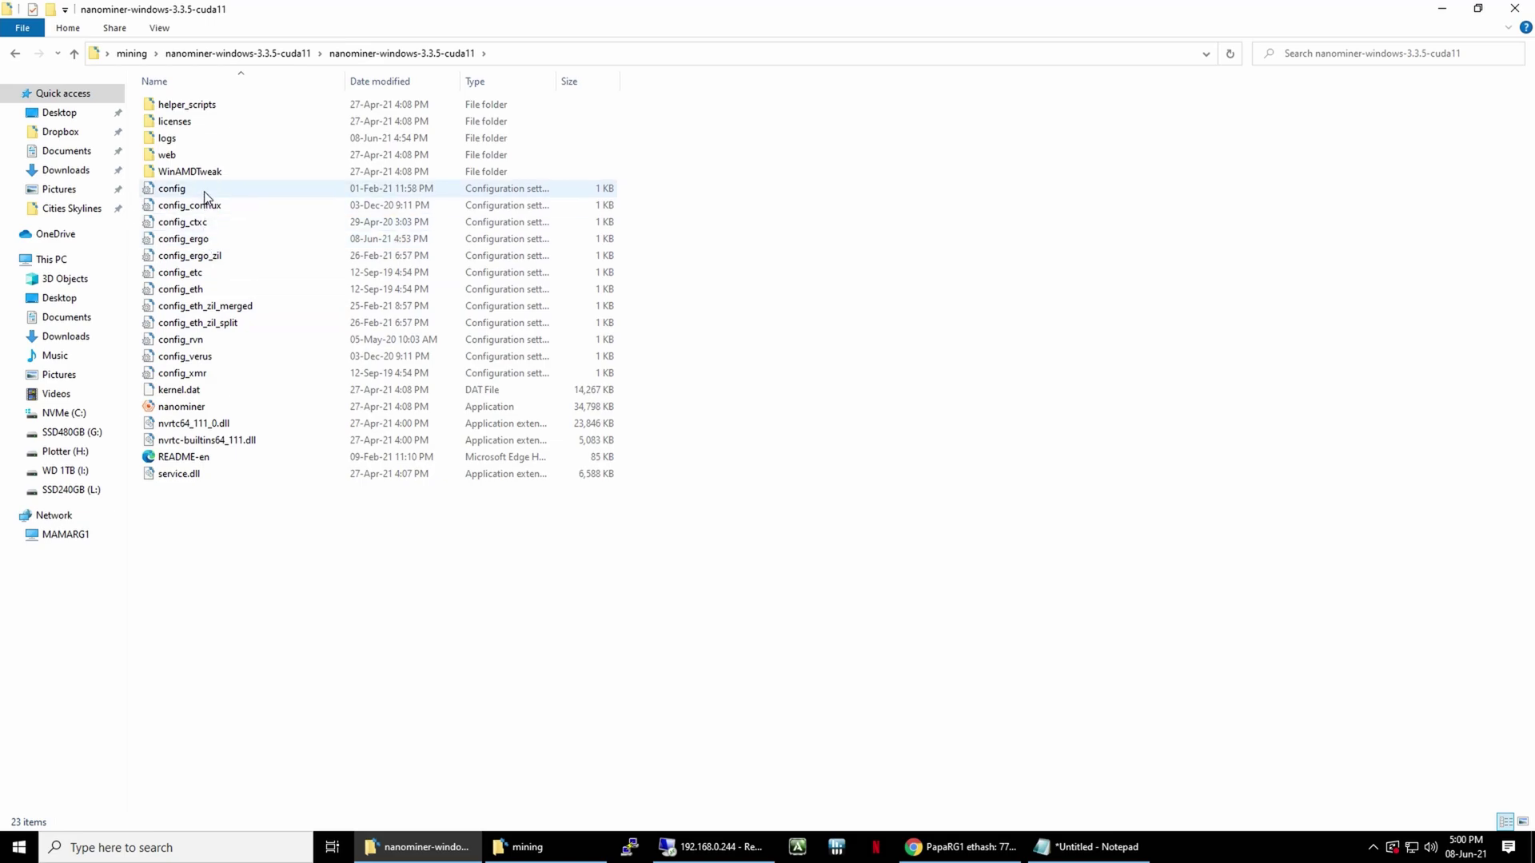
pyautogui.rightClick(205, 245)
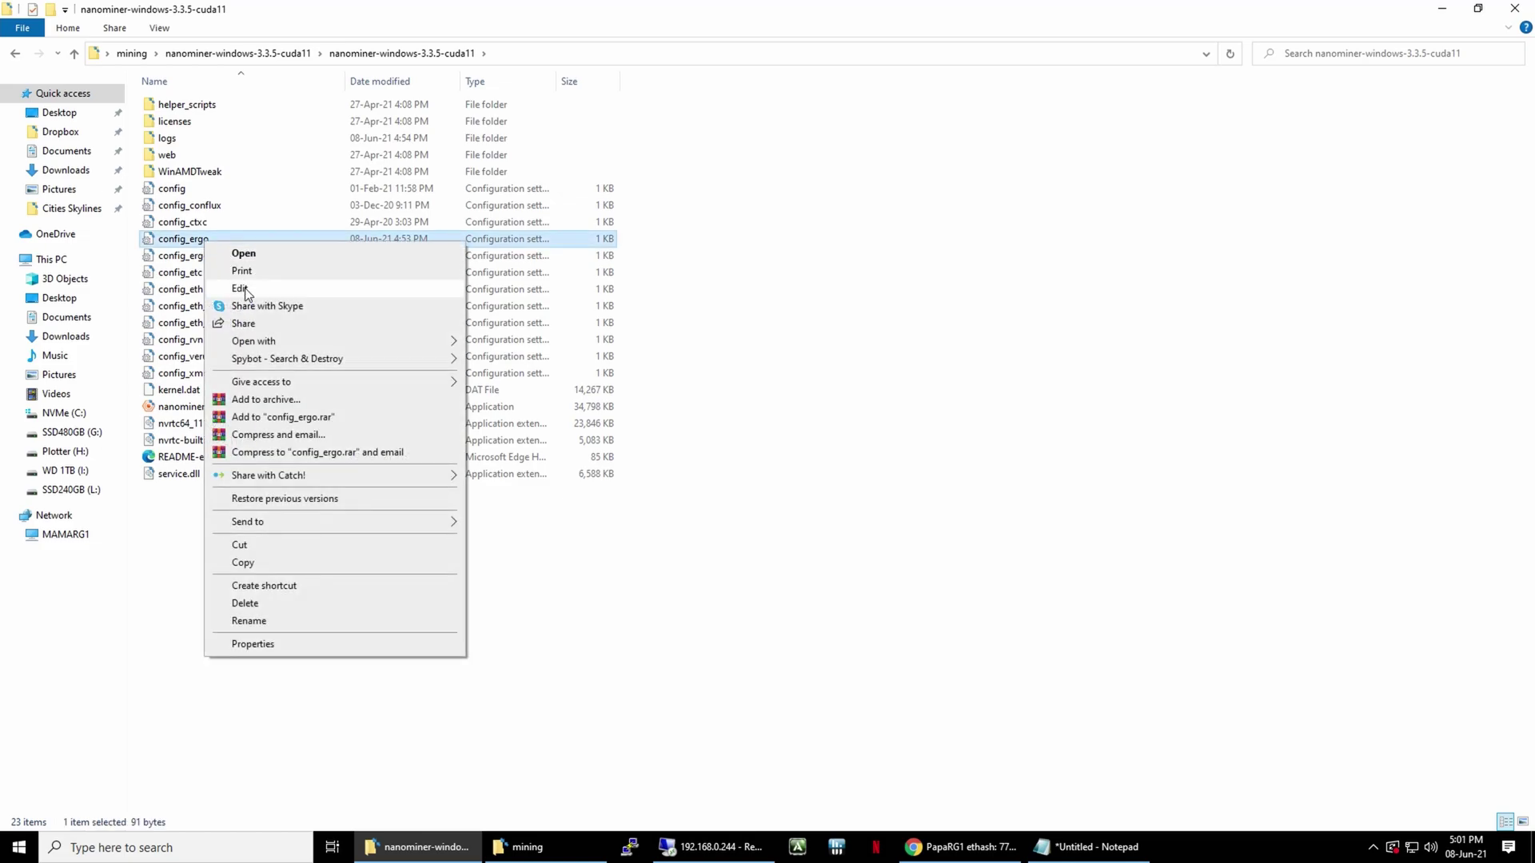
pyautogui.click(243, 289)
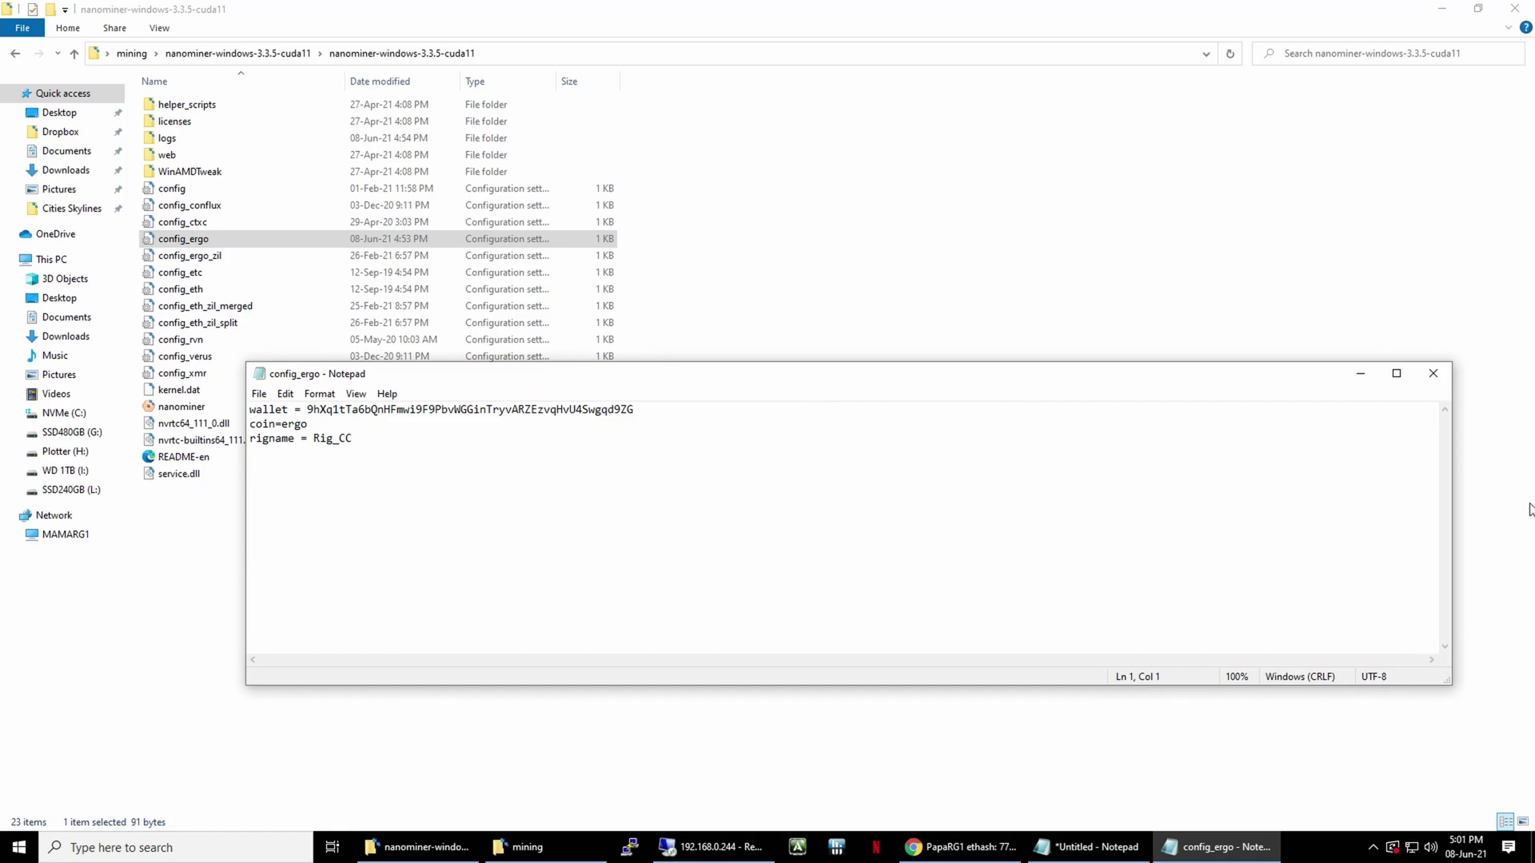
# Check the wallet address and rig name in config_ergo, close the file, and run nanominer with that configuration.
pyautogui.moveTo(320, 410); pyautogui.dragTo(633, 416)
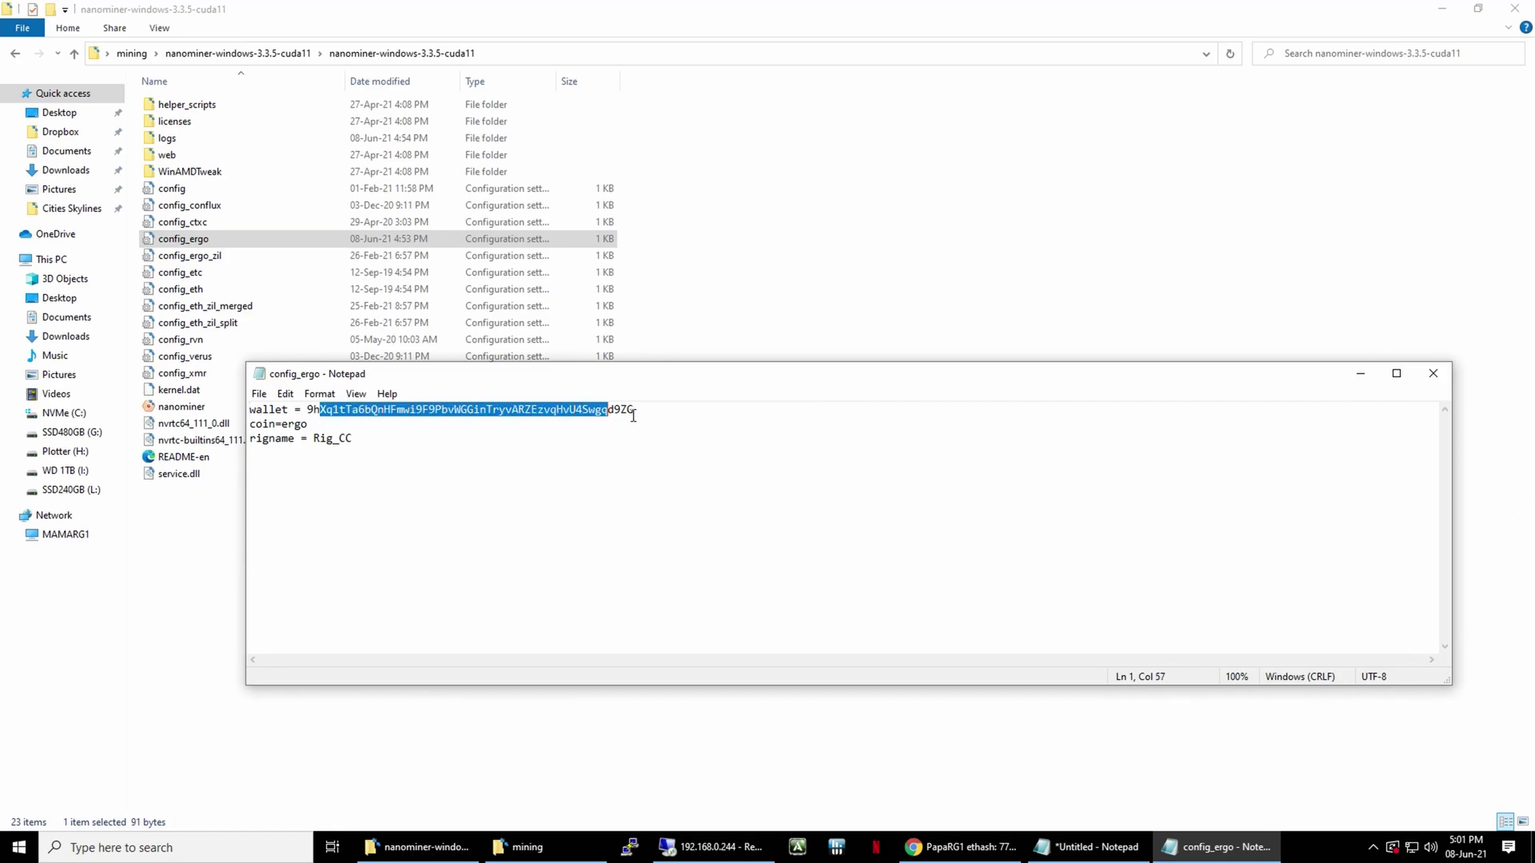
pyautogui.click(670, 428)
pyautogui.moveTo(315, 446); pyautogui.dragTo(366, 446)
pyautogui.click(370, 446)
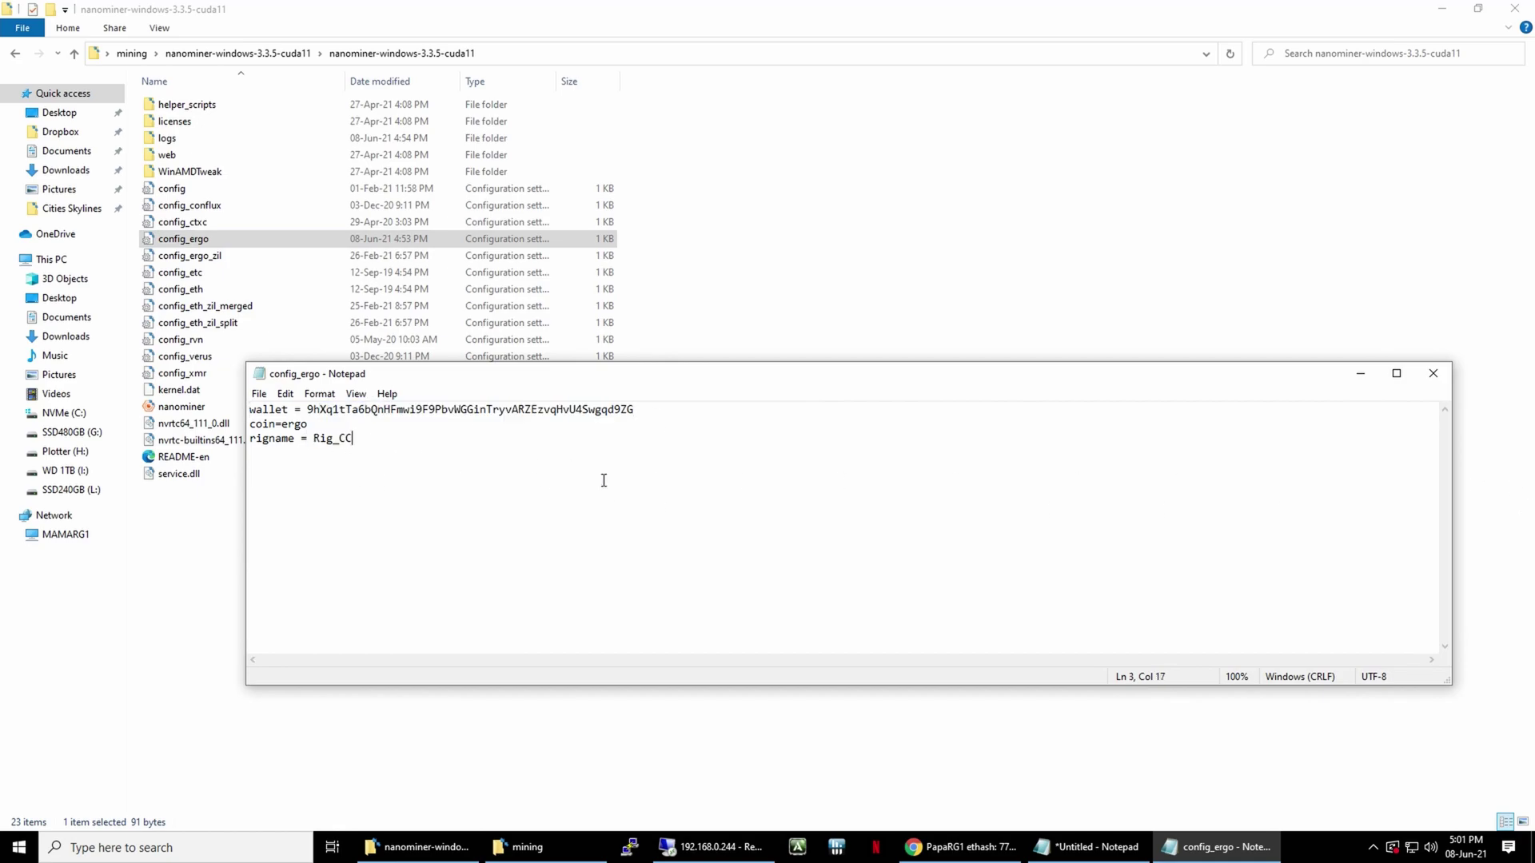
pyautogui.click(1433, 373)
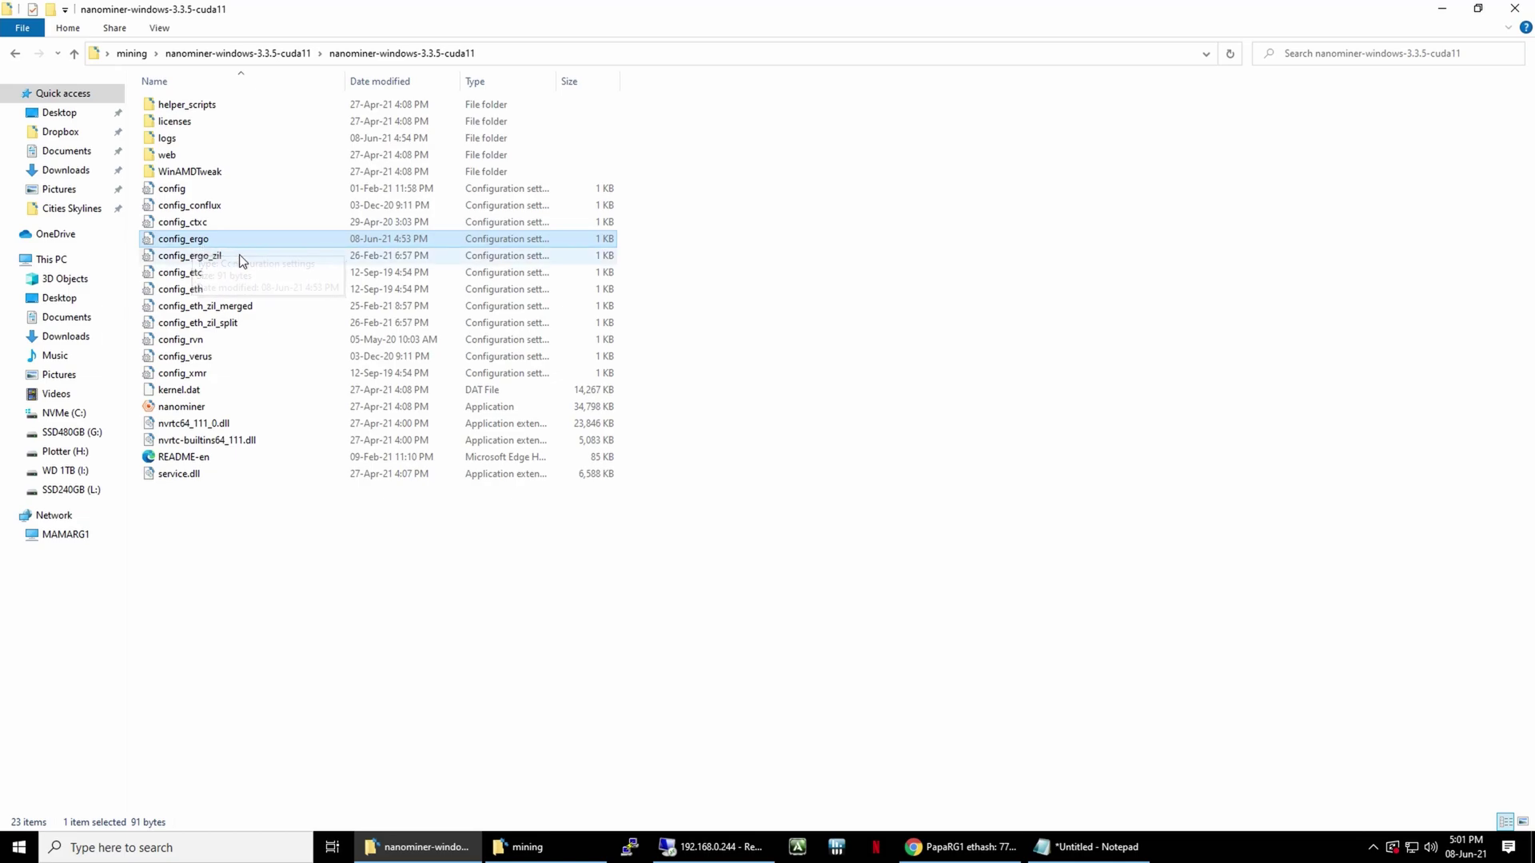
pyautogui.moveTo(203, 242); pyautogui.dragTo(218, 405)
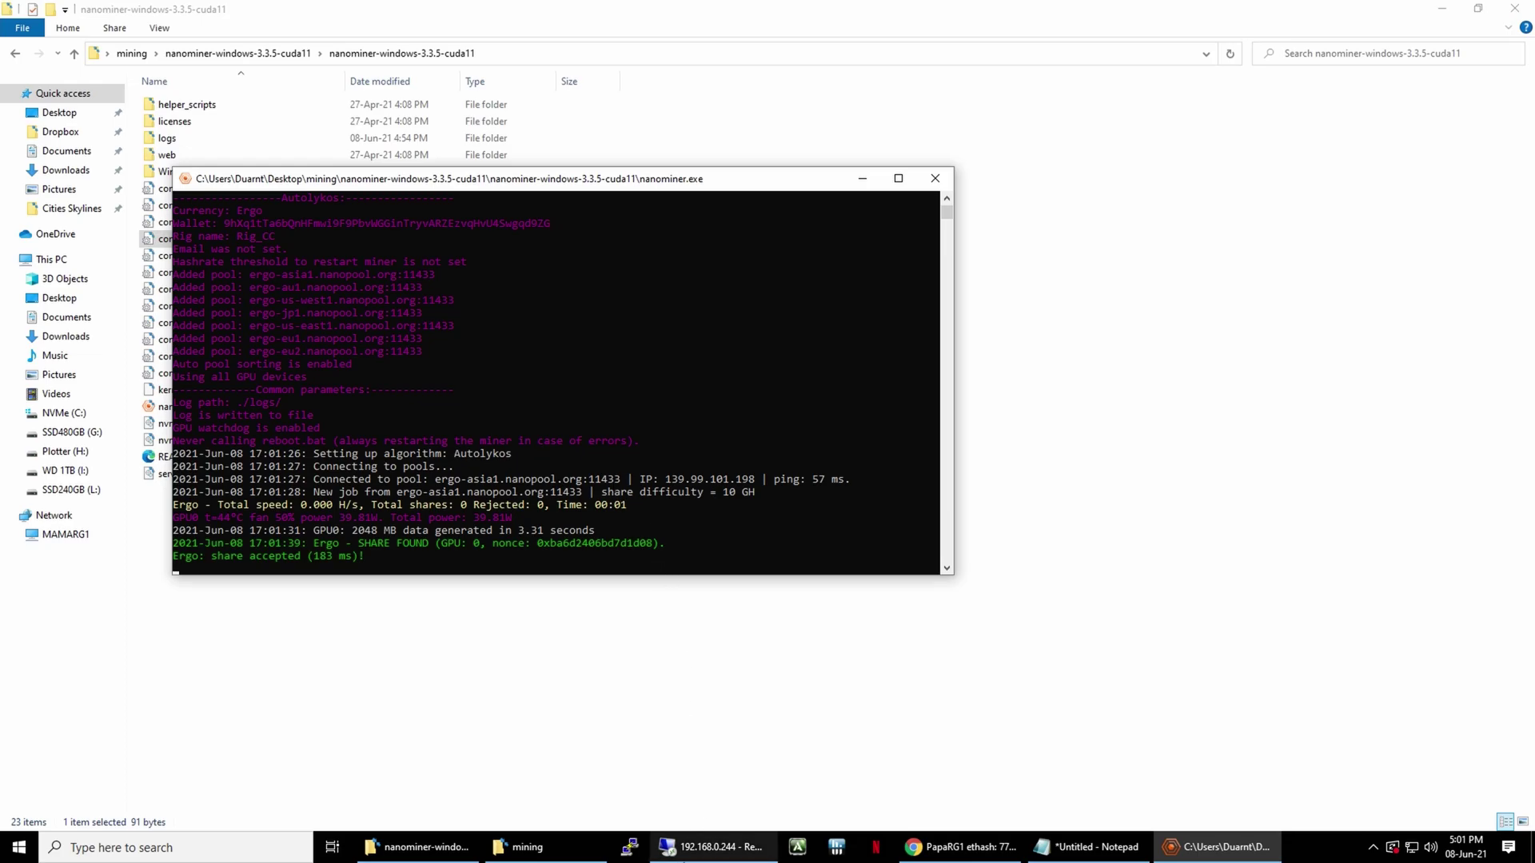
# Switch to the remote rig, run nanominer with its config_ergo file, and allow it through the firewall on private networks.
pyautogui.click(699, 849)
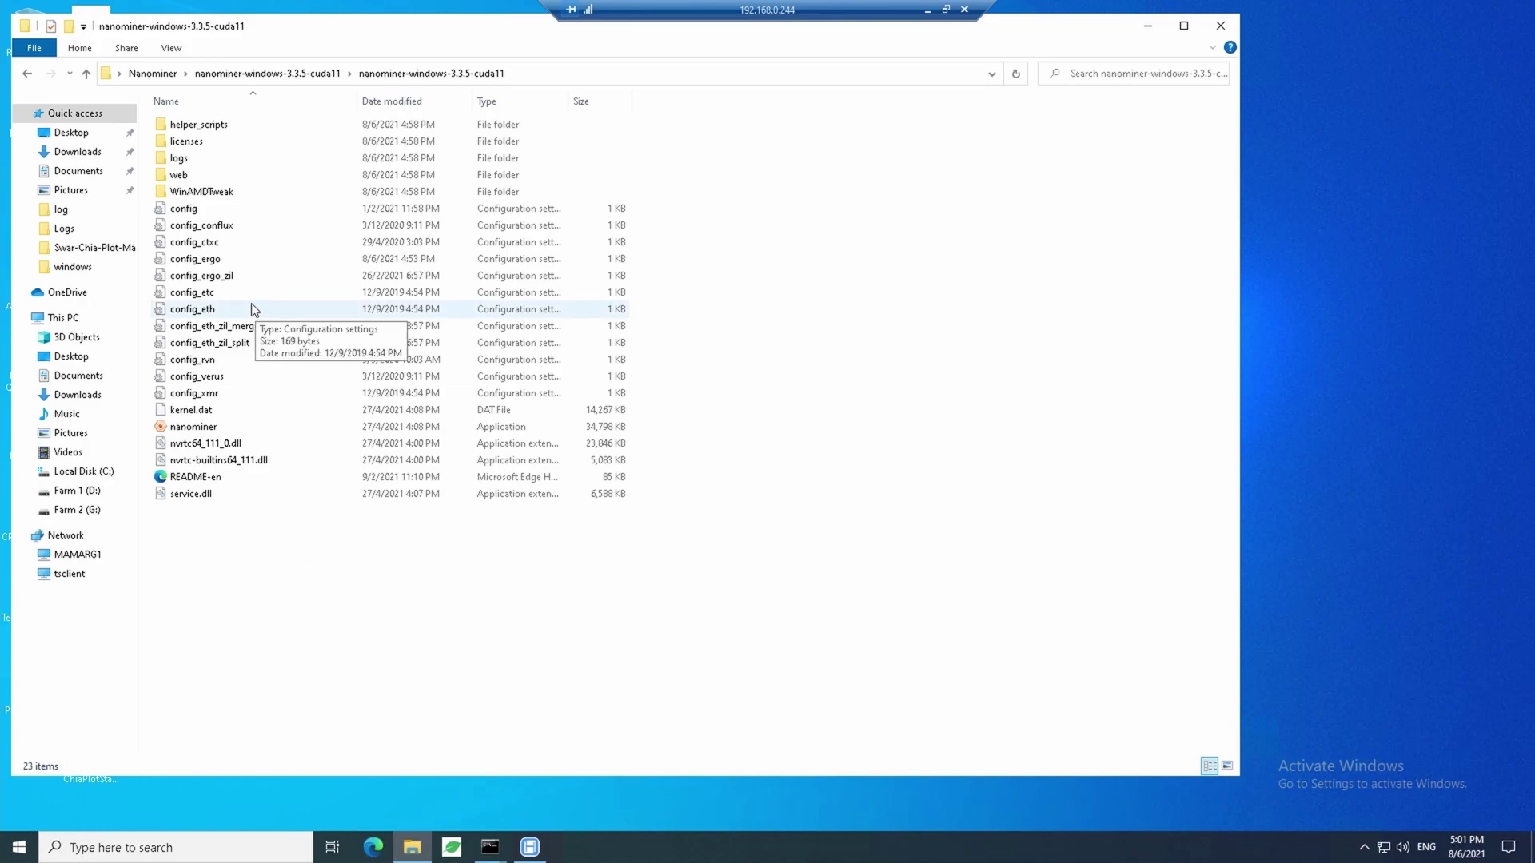
pyautogui.click(229, 262)
pyautogui.moveTo(229, 263); pyautogui.dragTo(217, 438)
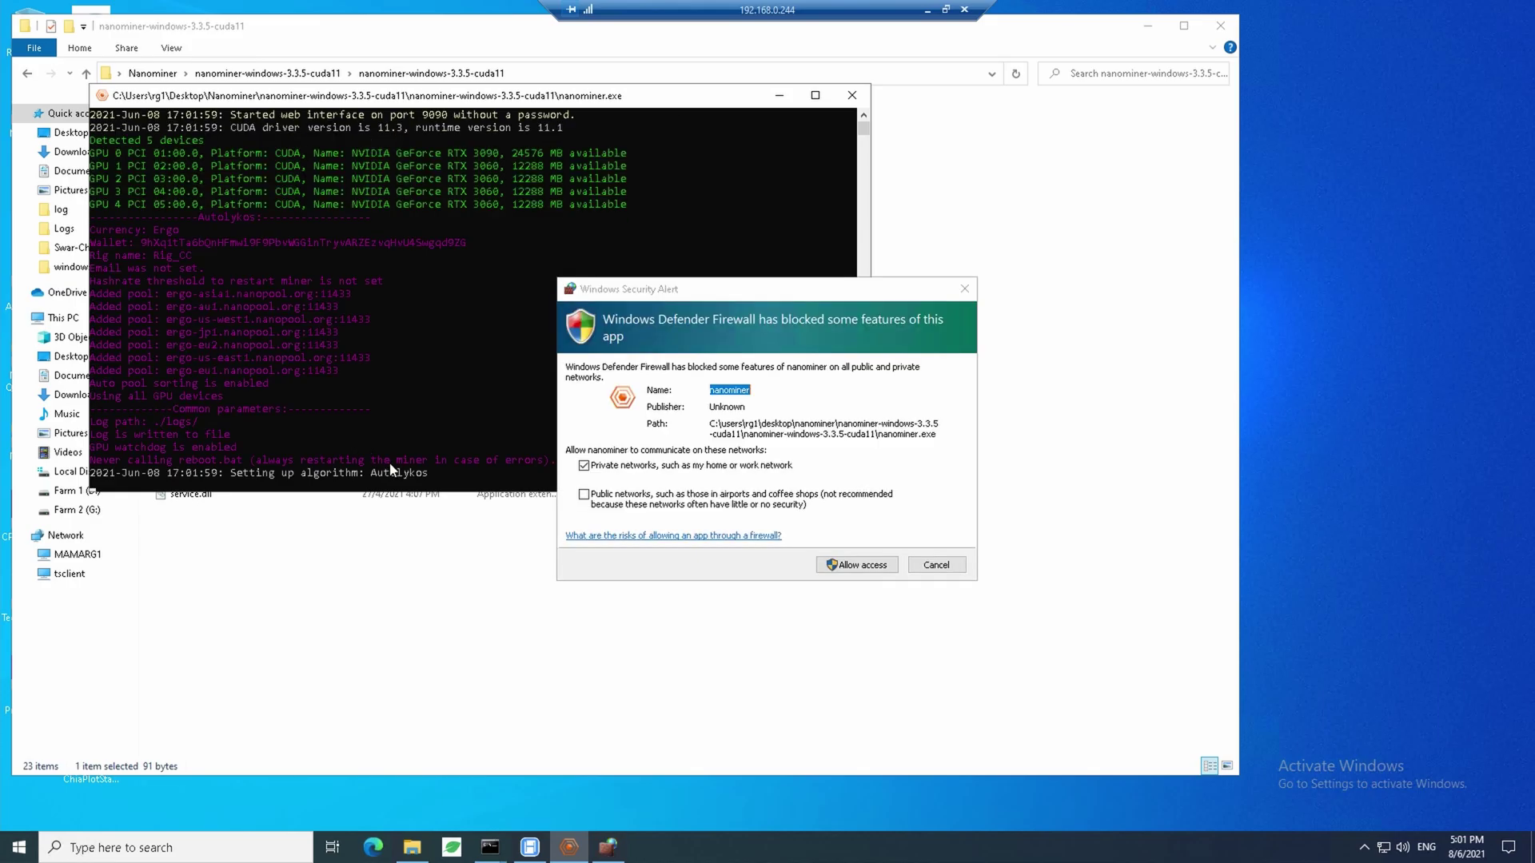
pyautogui.click(855, 566)
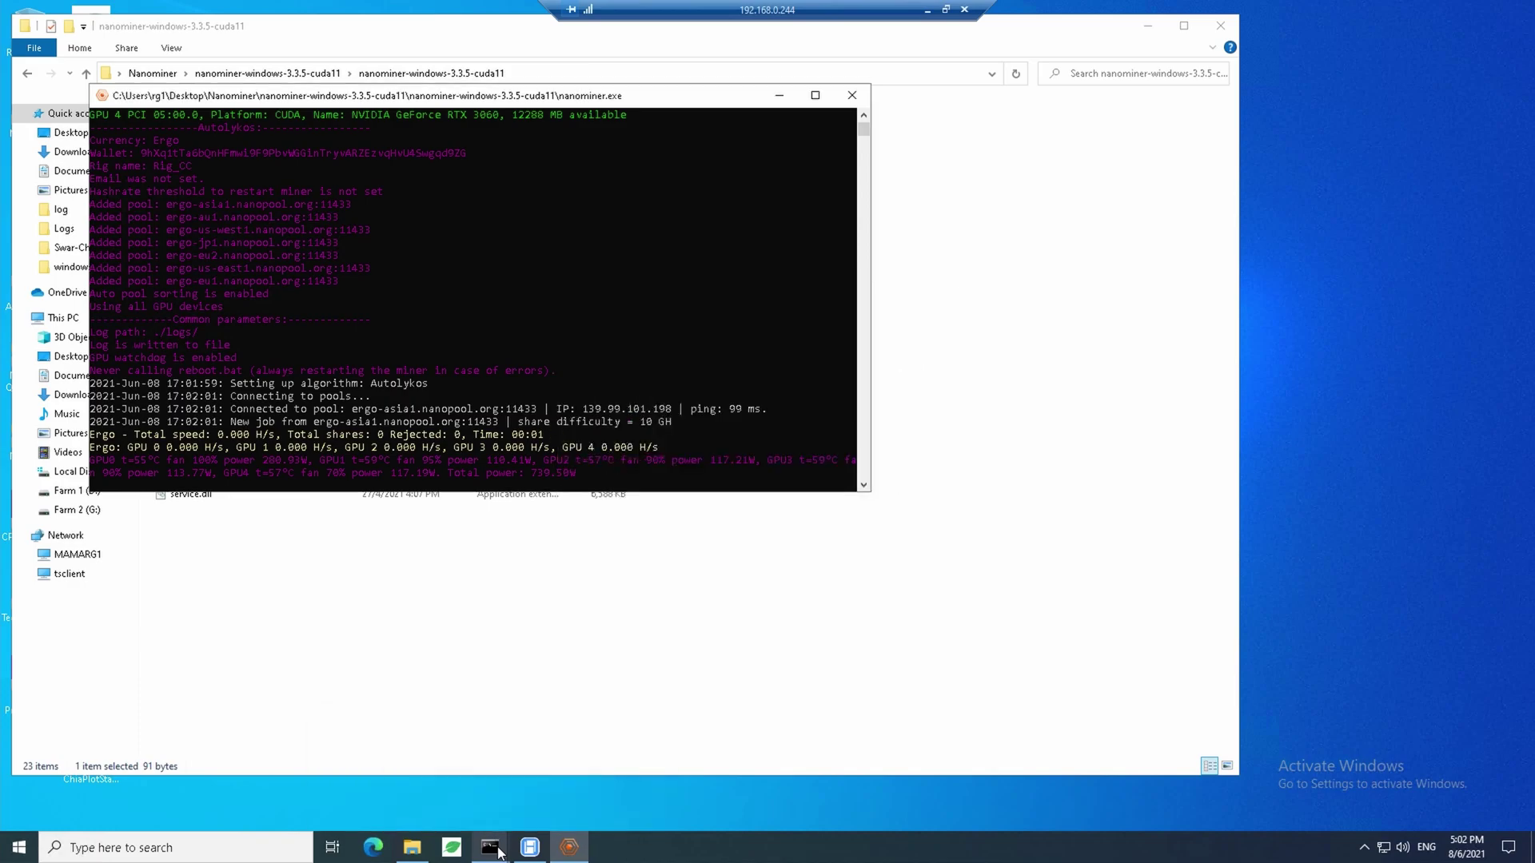
# Bring up the T-Rex ethash miner's console, move it clear of the nanominer window, and stop the miner.
pyautogui.moveTo(496, 848)
pyautogui.click(471, 797)
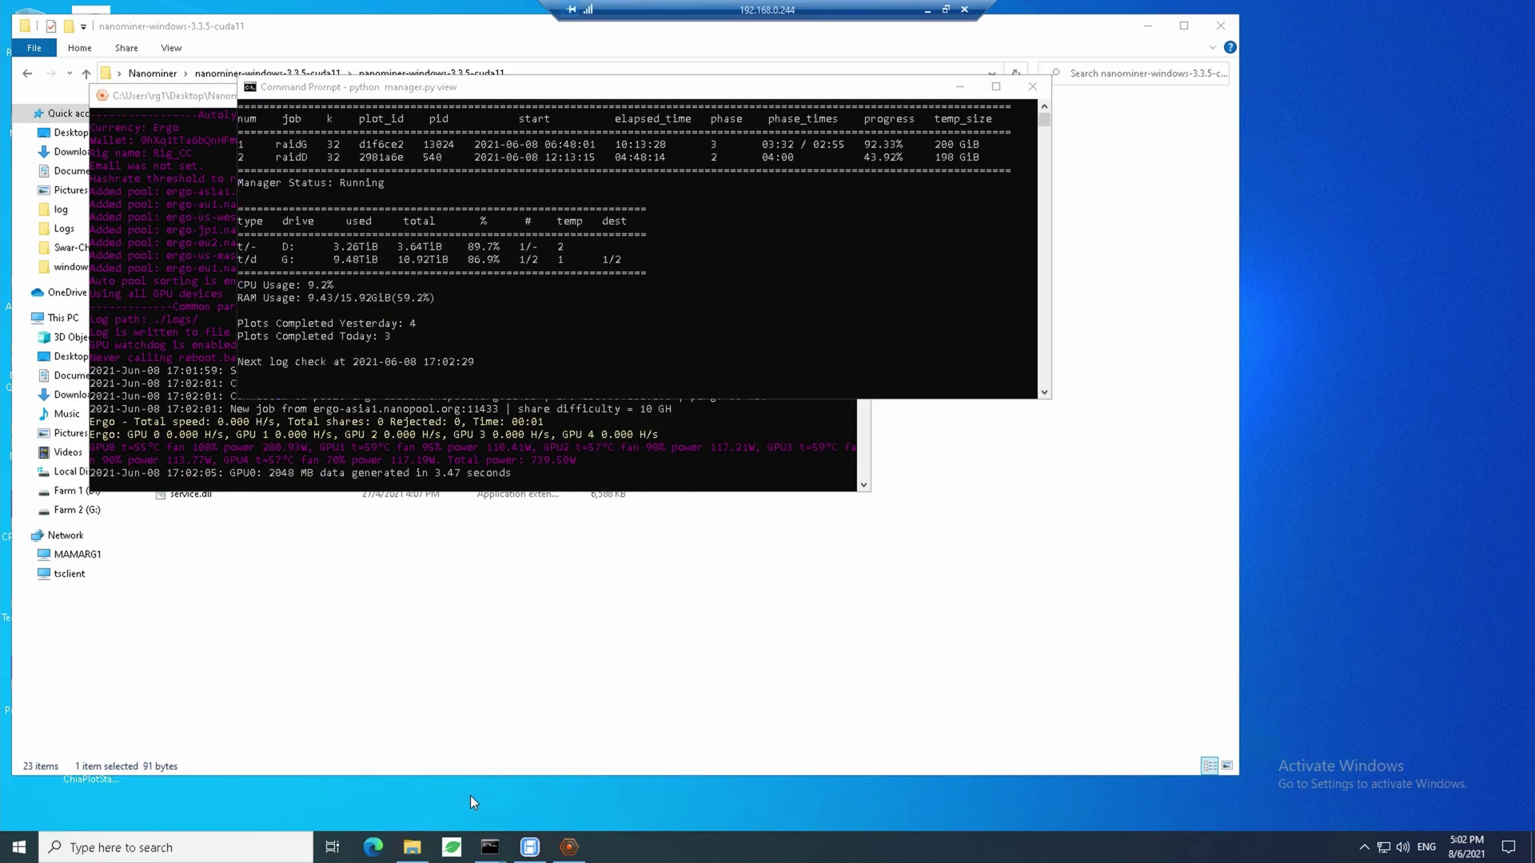
pyautogui.click(574, 756)
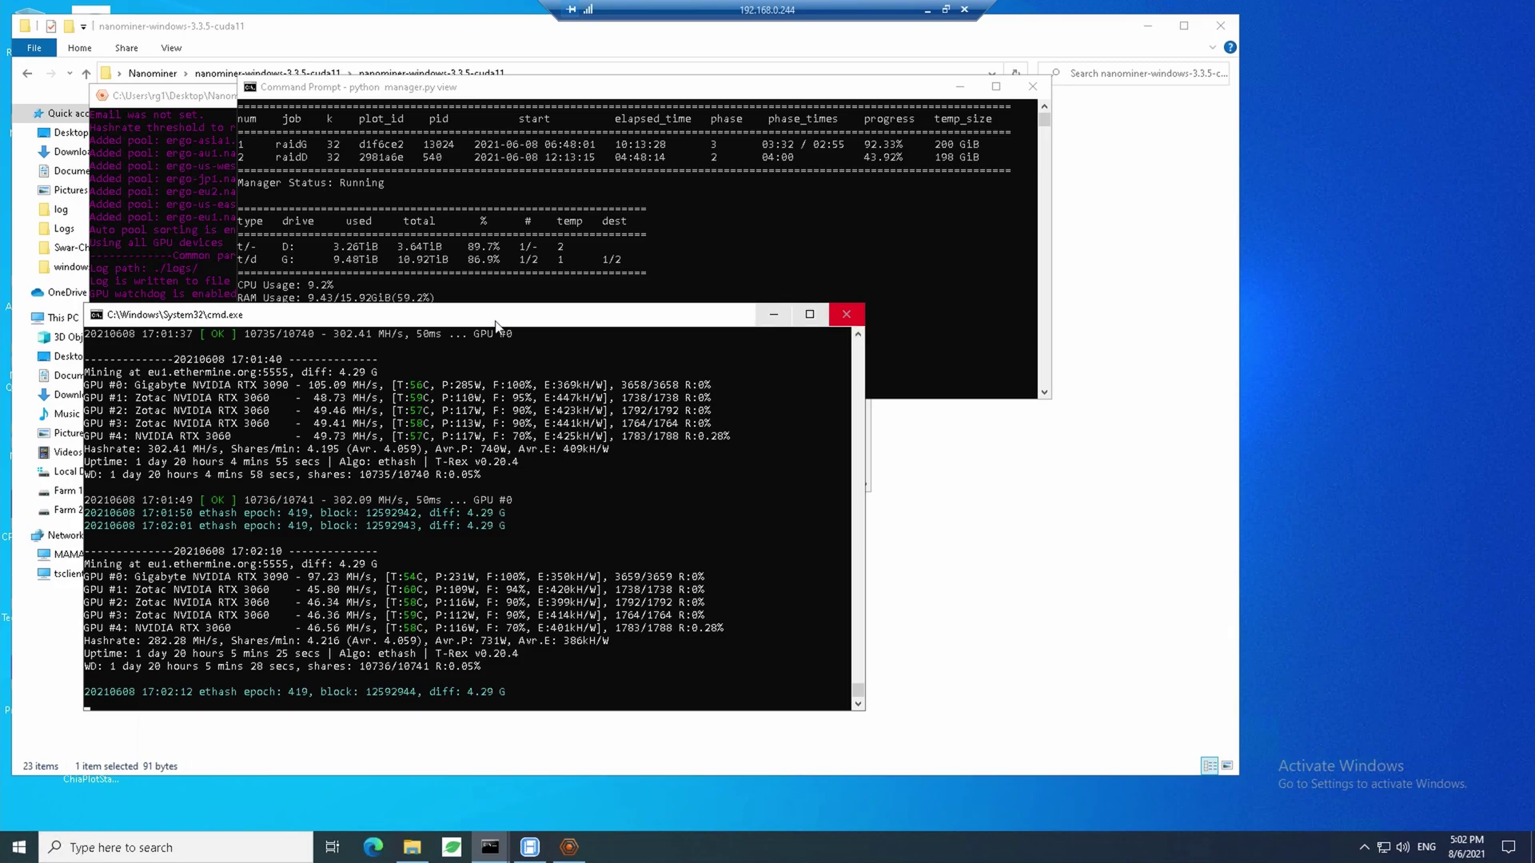
pyautogui.click(188, 251)
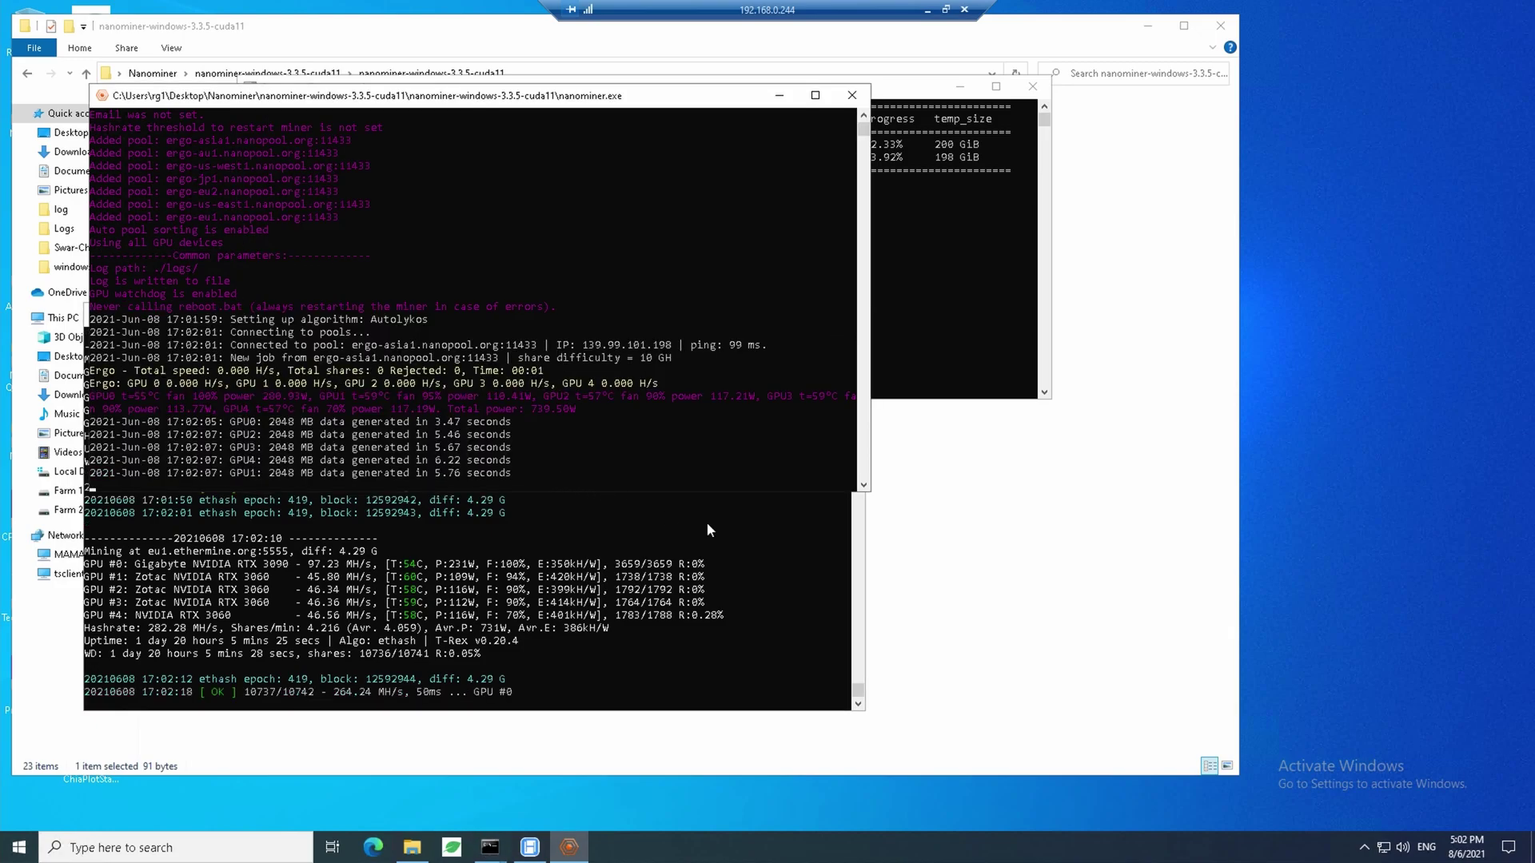
pyautogui.click(418, 643)
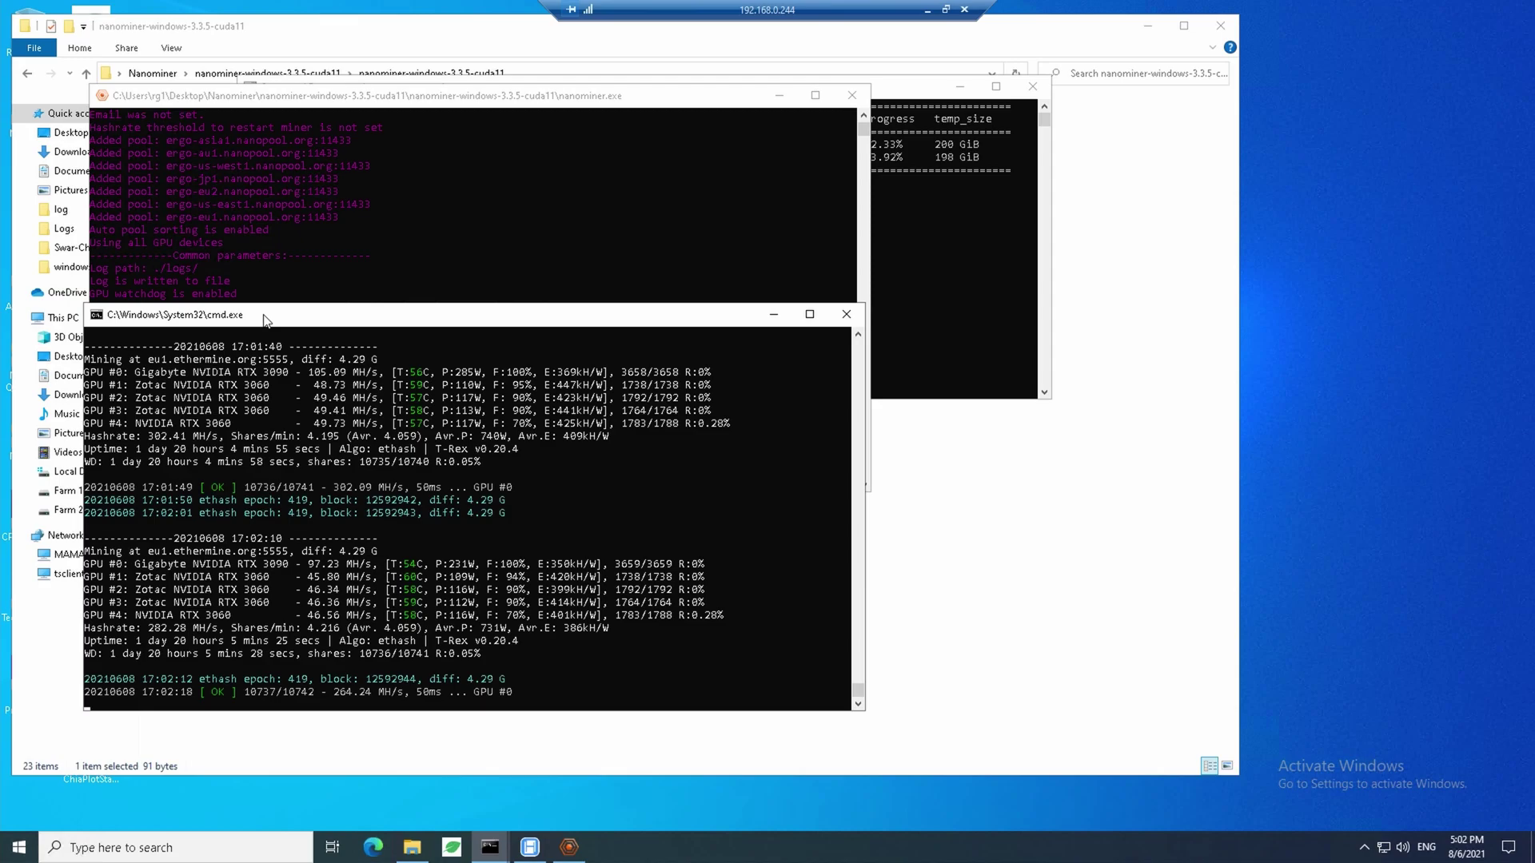
pyautogui.moveTo(266, 320); pyautogui.dragTo(647, 362)
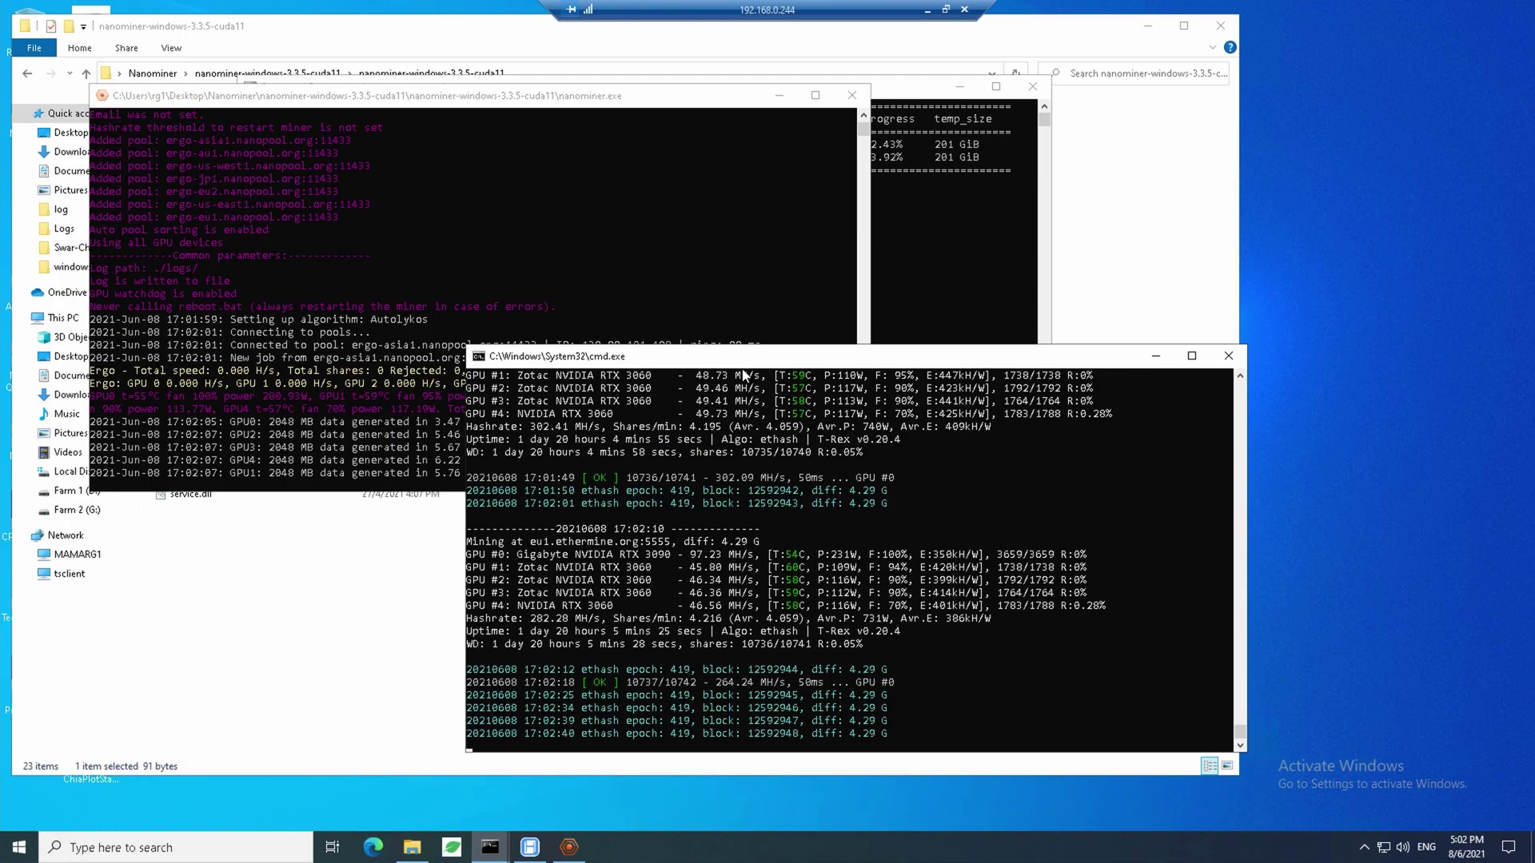
pyautogui.moveTo(771, 357); pyautogui.dragTo(1005, 408)
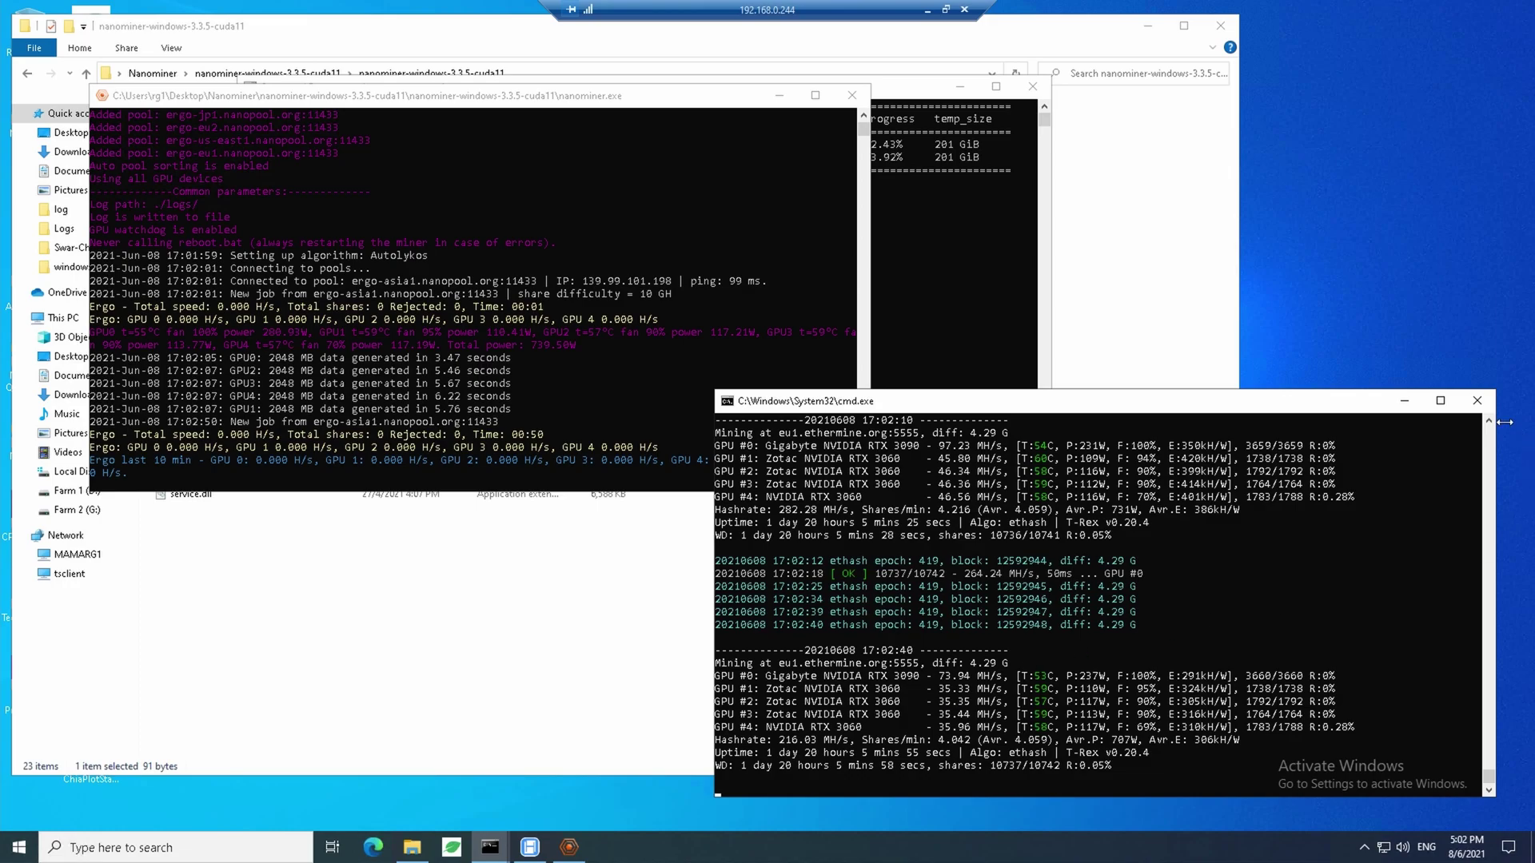
pyautogui.hotkey('ctrl', 'c')
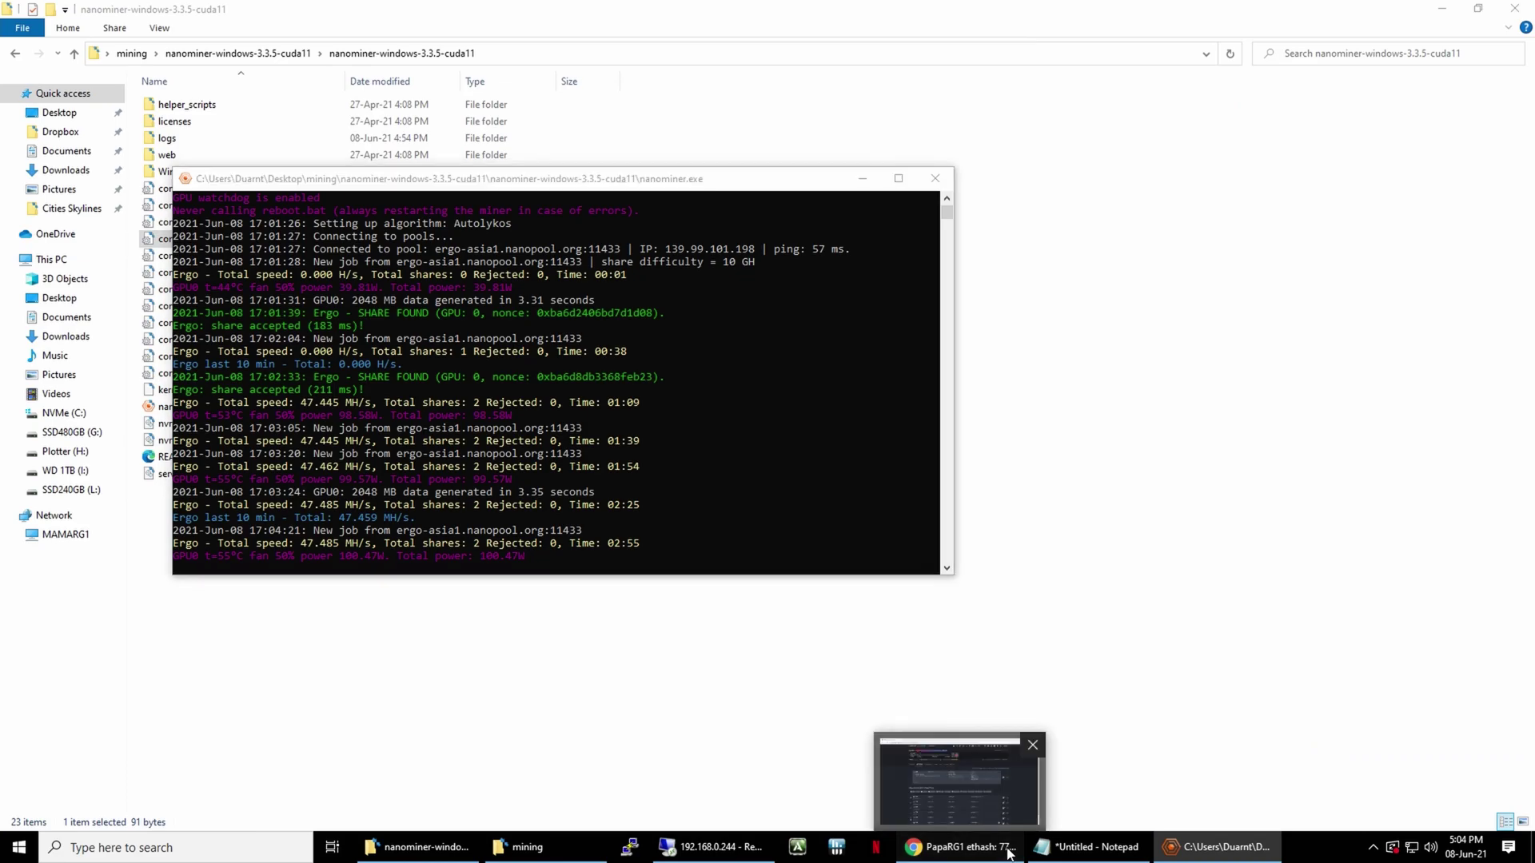
# Switch to Hive OS, apply the Ergo nbminer flight sheet "starting fsheet" to the PapaRG1 worker, and open the worker's overview.
pyautogui.click(963, 848)
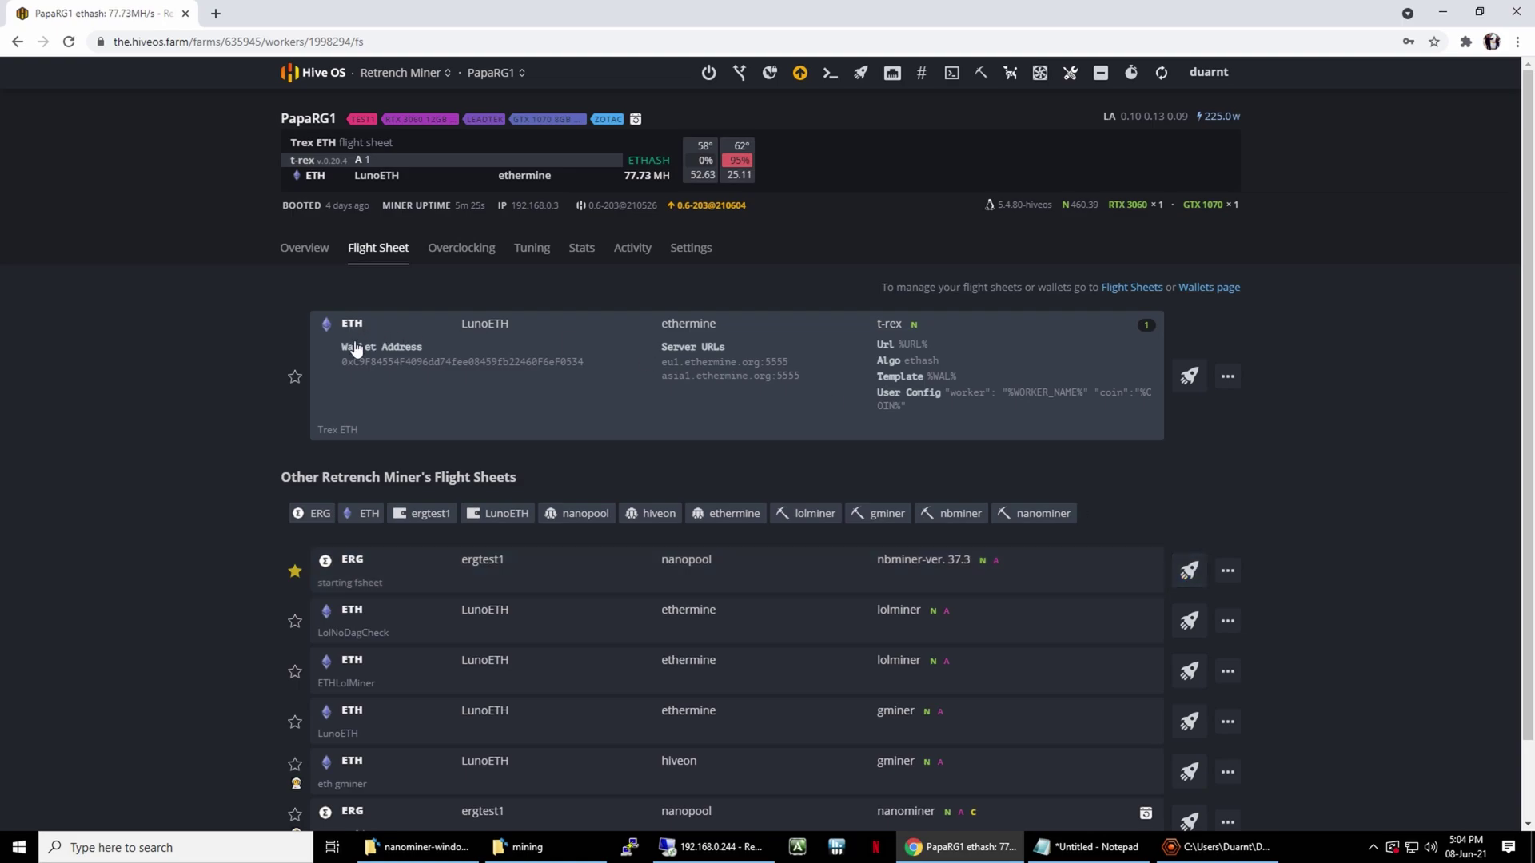
pyautogui.click(1189, 571)
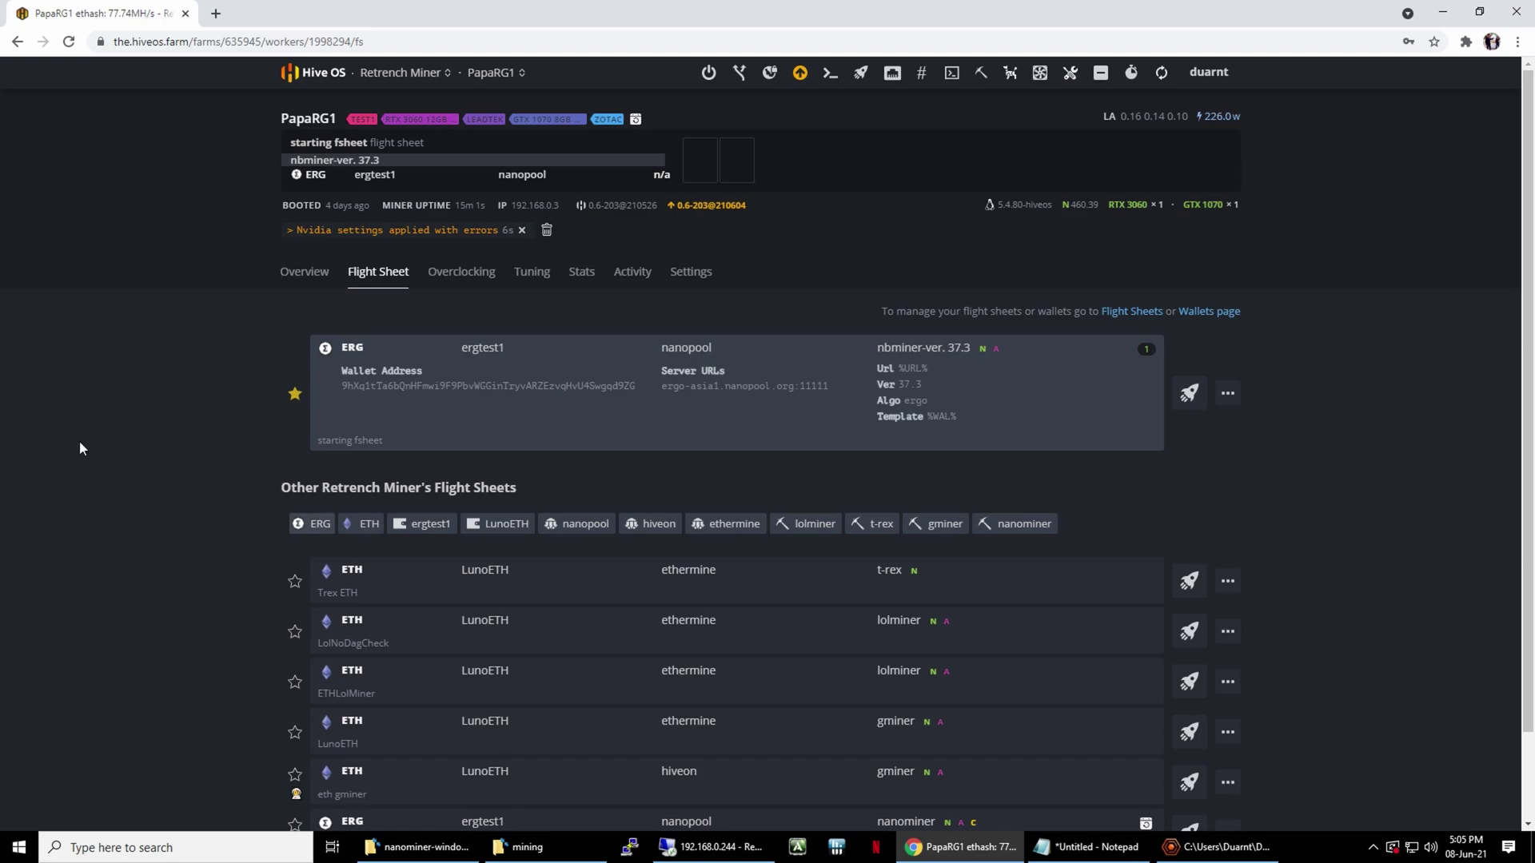
pyautogui.click(307, 273)
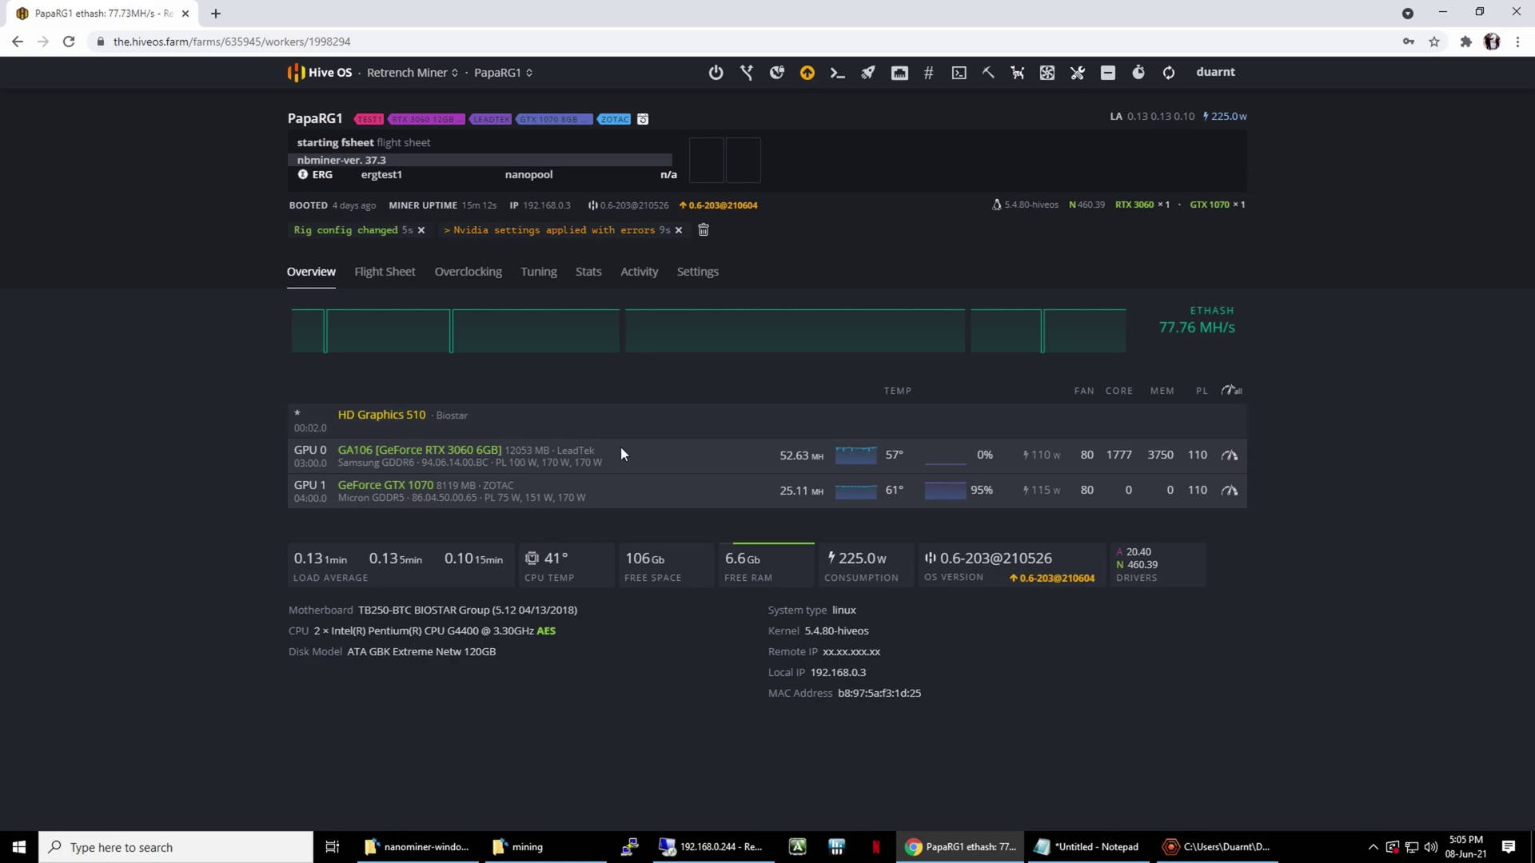
# Check the local nanominer output, return to Hive OS, and refresh the PapaRG1 worker's data.
pyautogui.click(1223, 847)
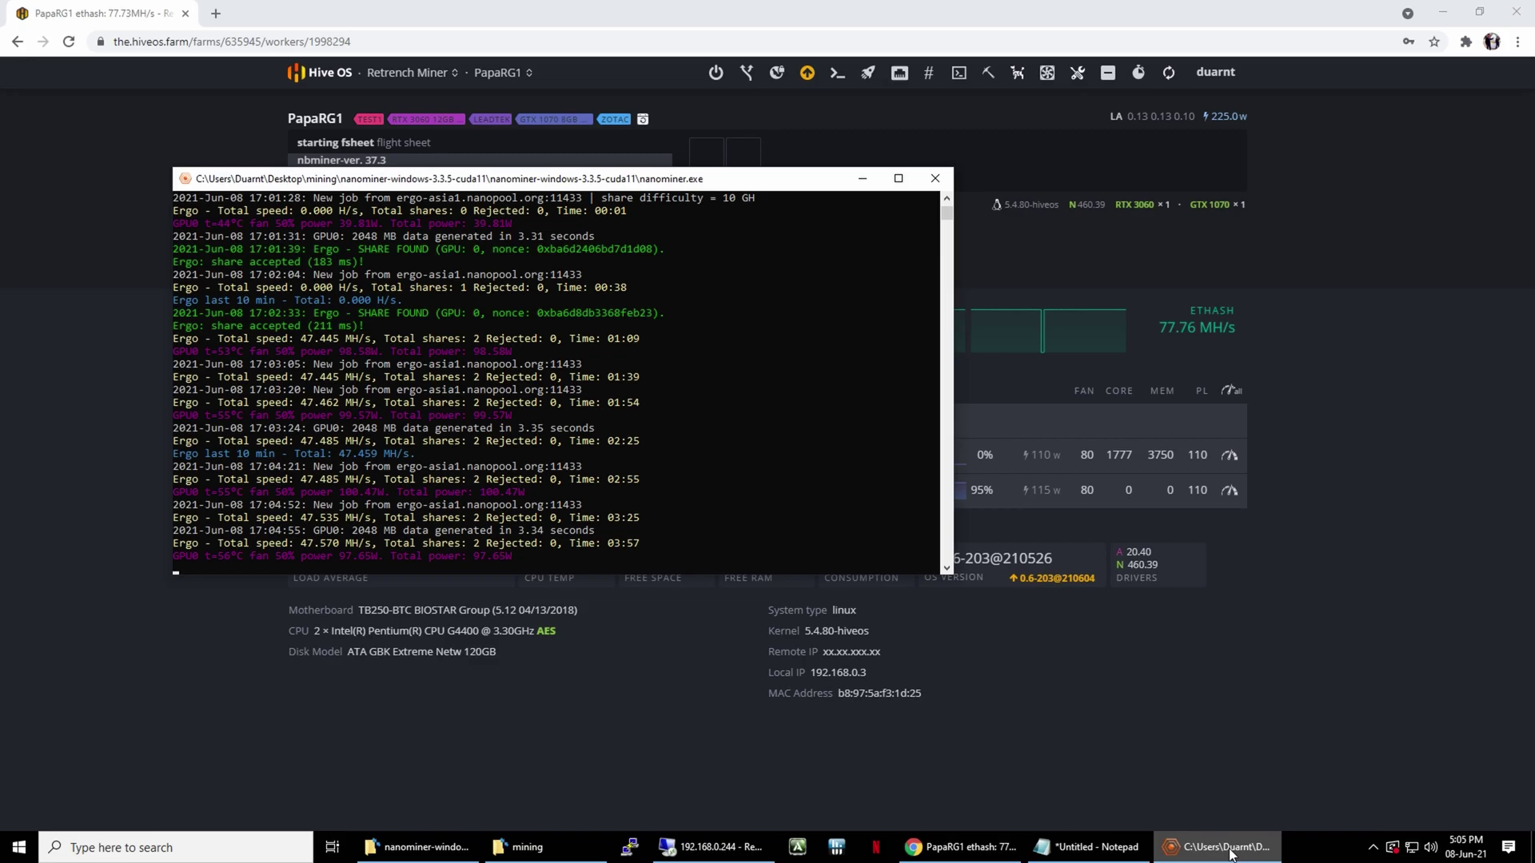
pyautogui.click(1229, 849)
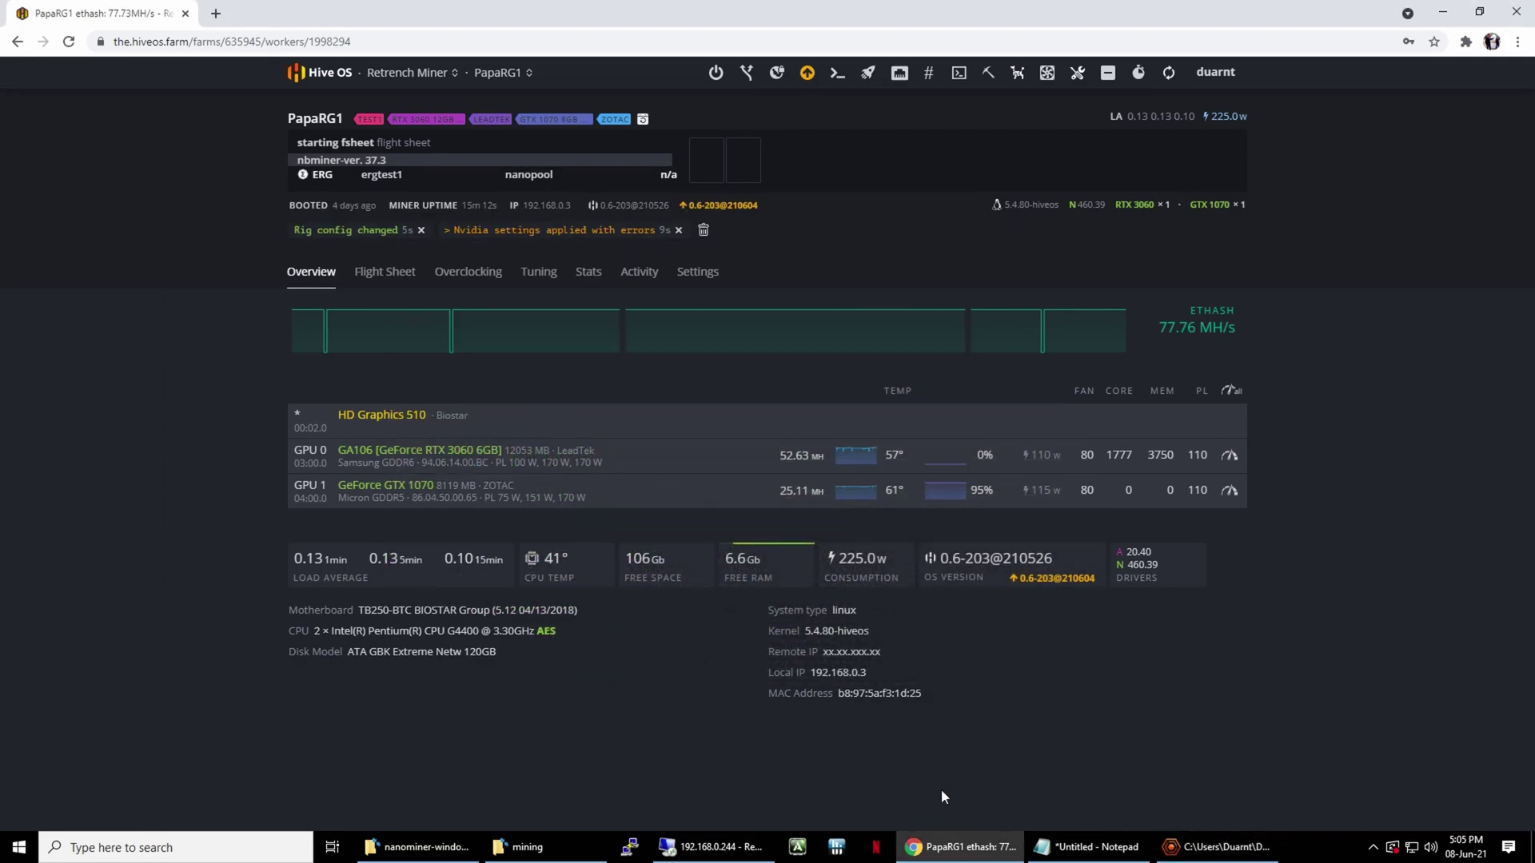
pyautogui.click(1167, 72)
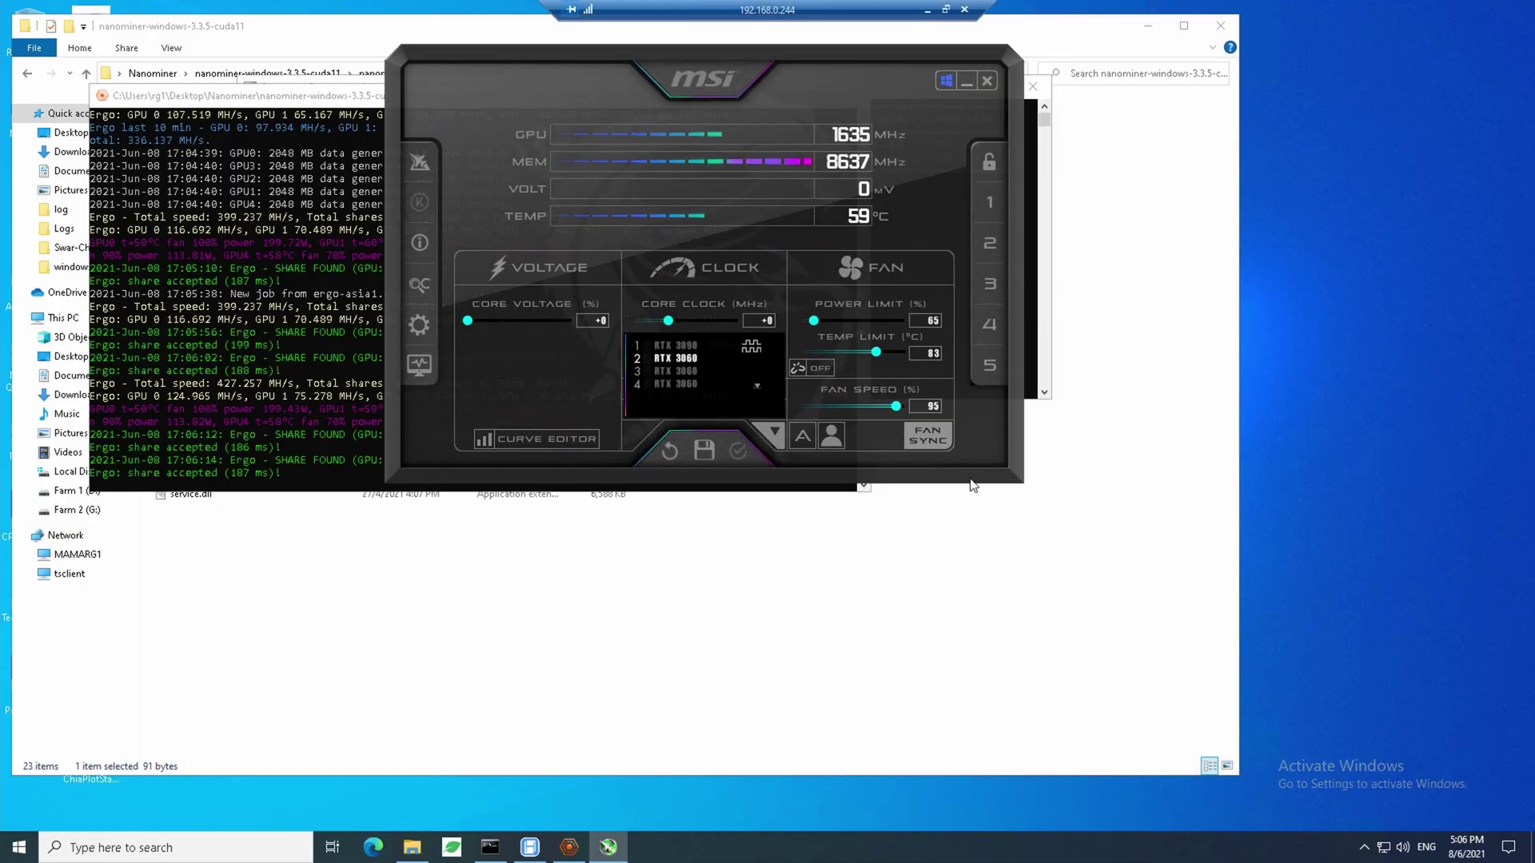
# Move MSI Afterburner clear of the miner output on the remote rig and review the clock, power and fan settings of each GPU.
pyautogui.click(678, 346)
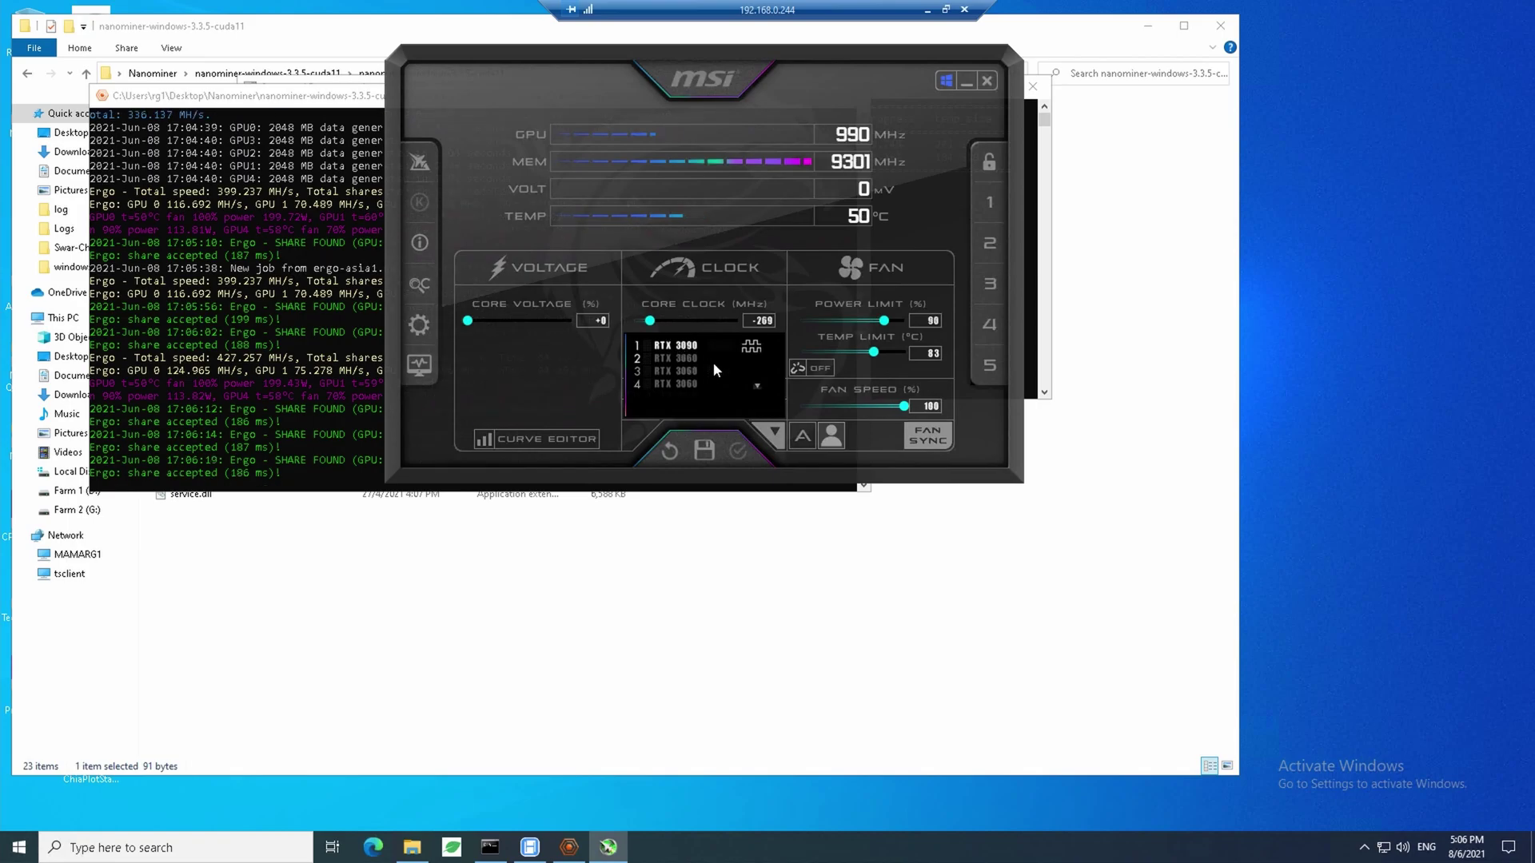
pyautogui.moveTo(626, 51); pyautogui.dragTo(1013, 256)
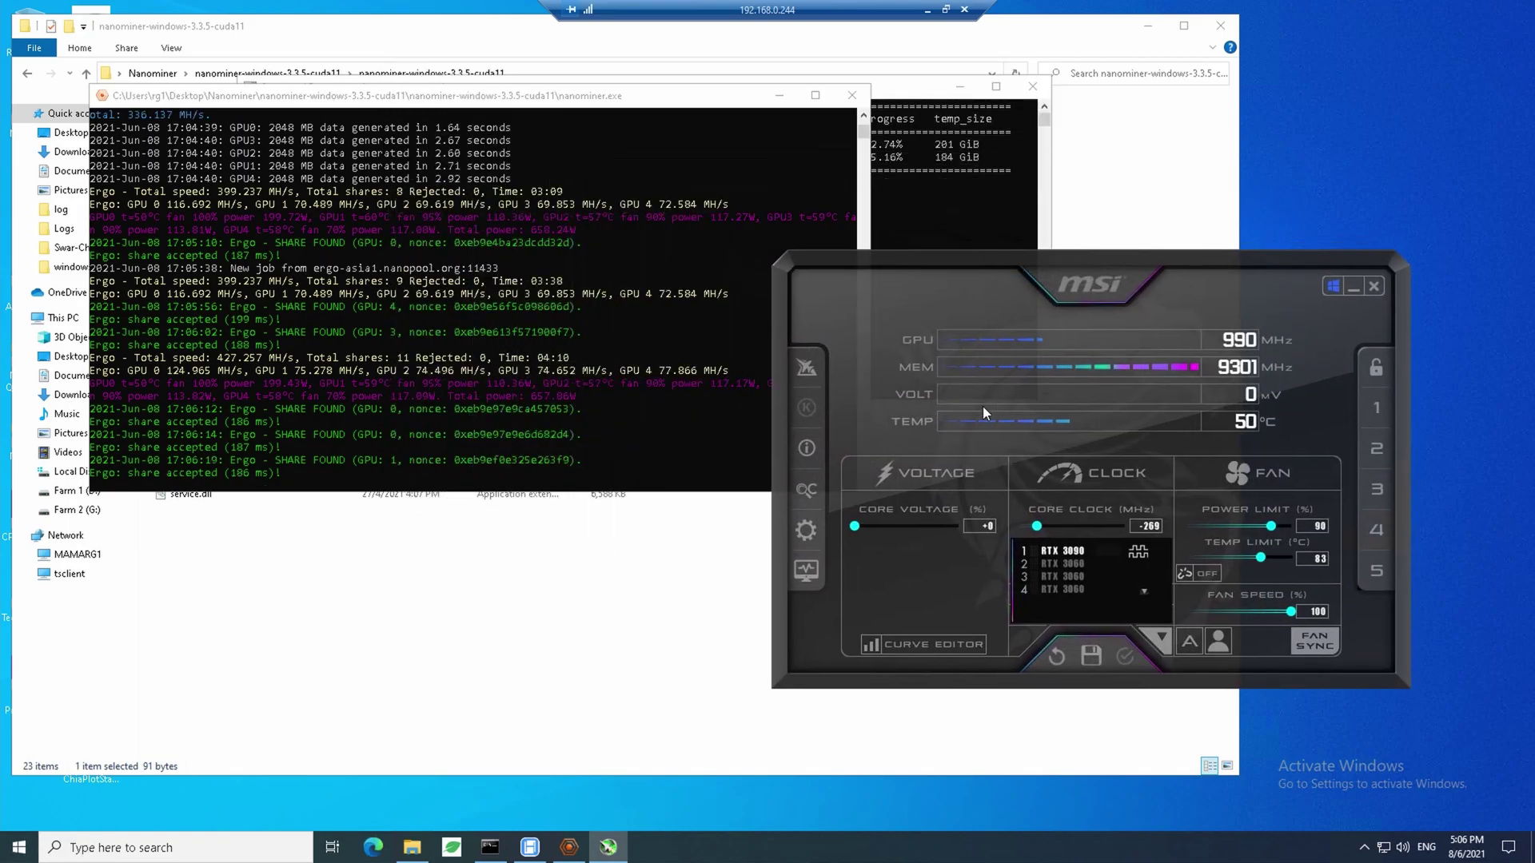
pyautogui.click(1076, 573)
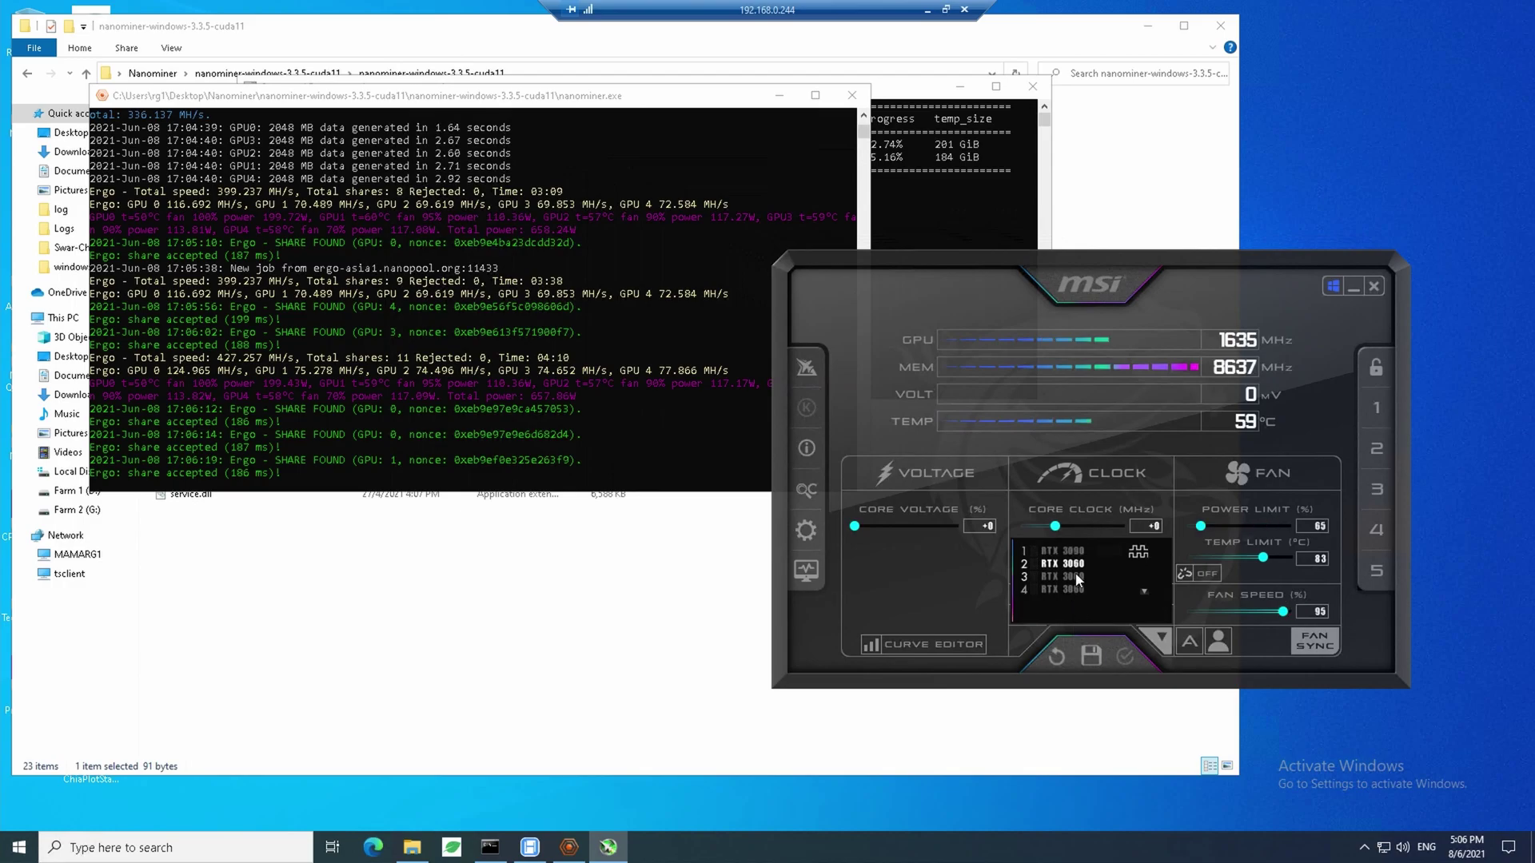
pyautogui.click(1076, 574)
pyautogui.click(1067, 589)
pyautogui.click(1143, 593)
pyautogui.click(1064, 551)
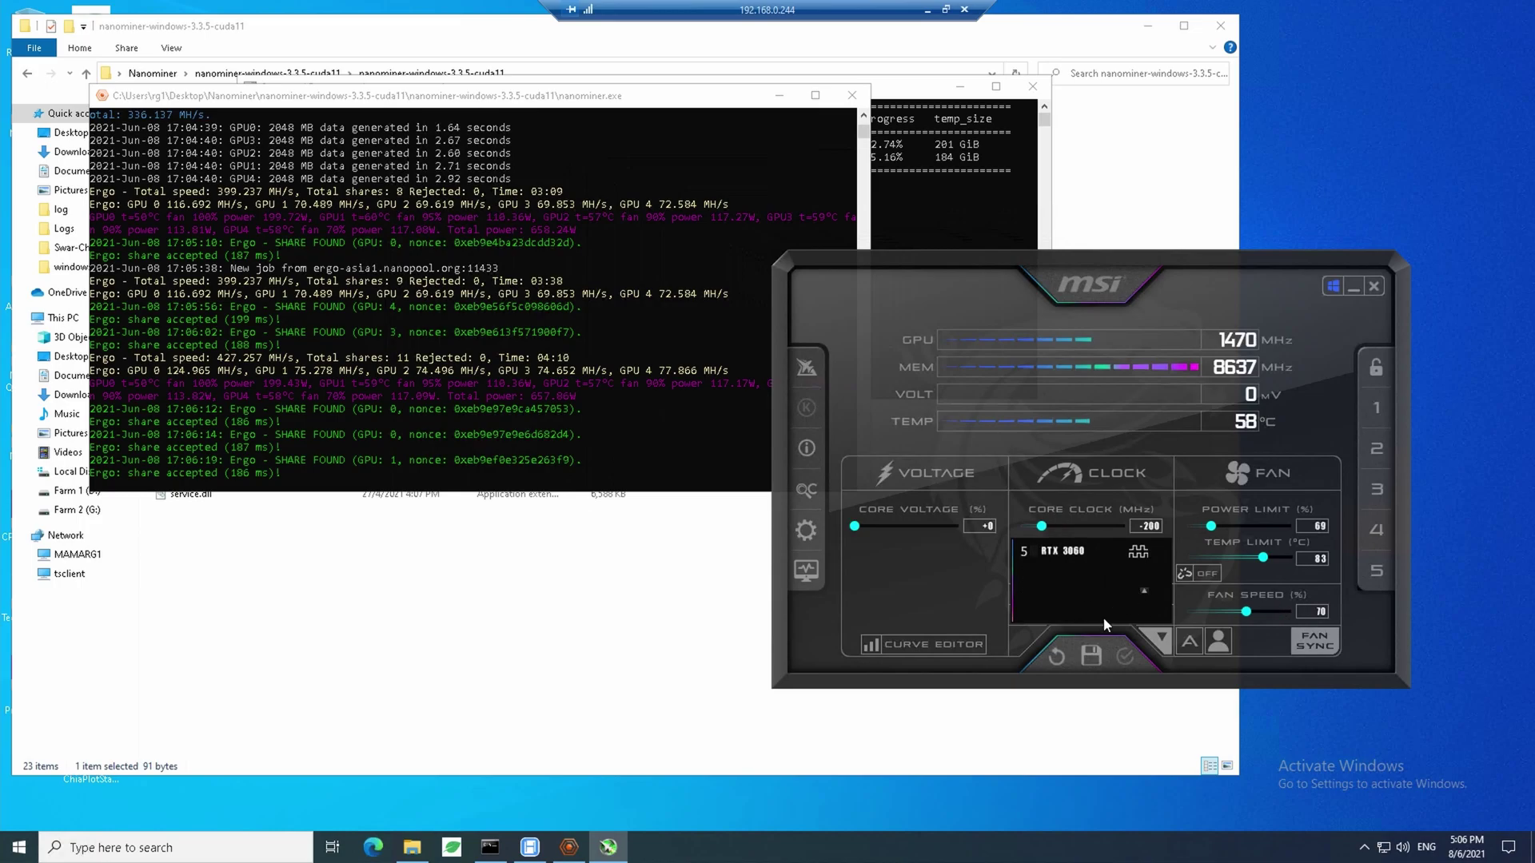
pyautogui.click(1143, 593)
pyautogui.click(1073, 553)
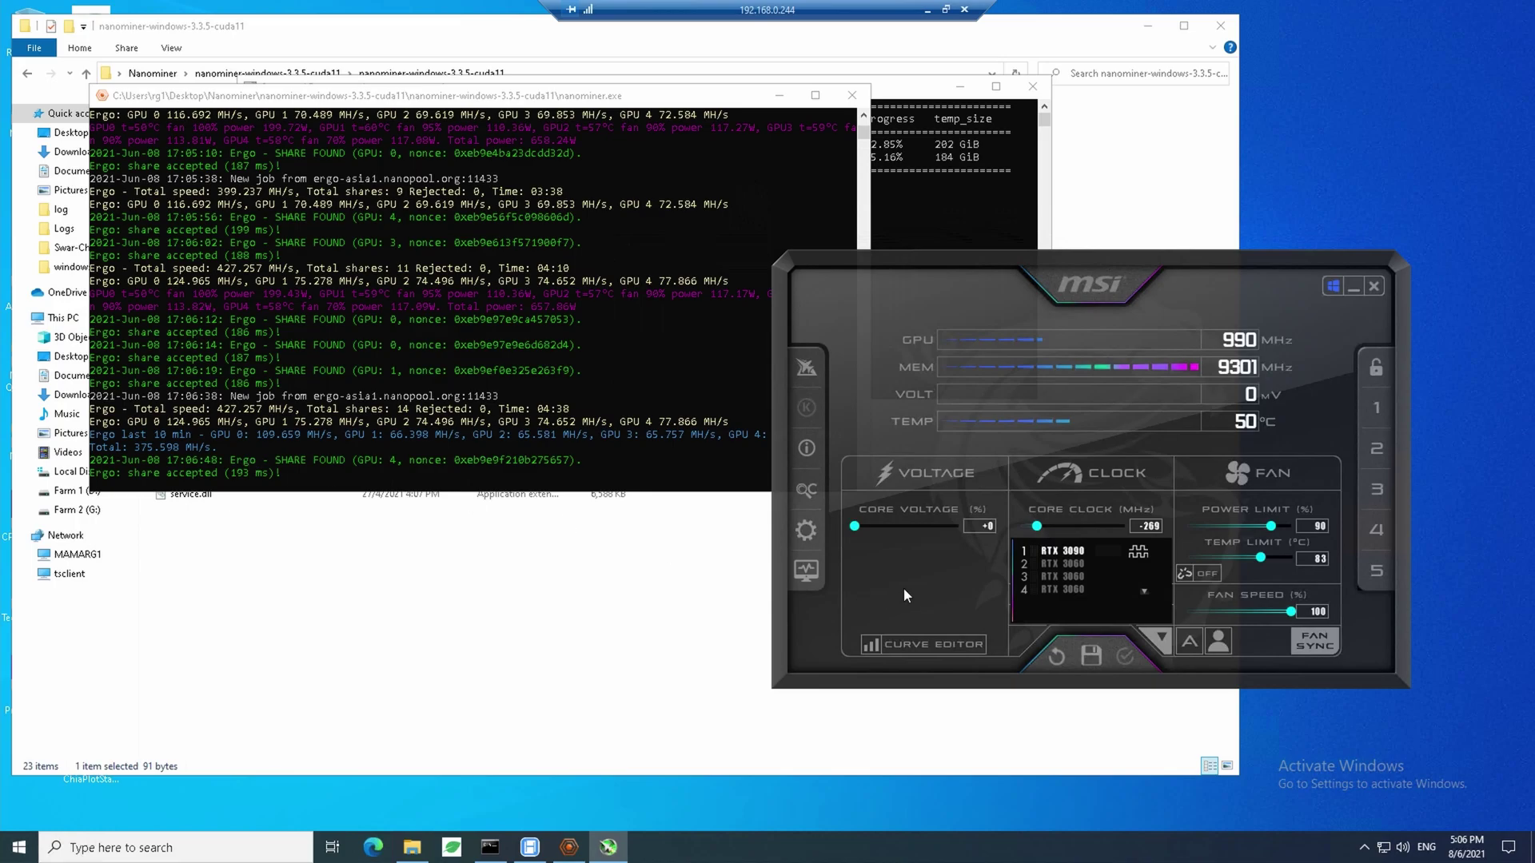
# Launch HWiNFO64 on the remote rig, allow it to make changes, and run it in sensors-only mode.
pyautogui.press('super+s')
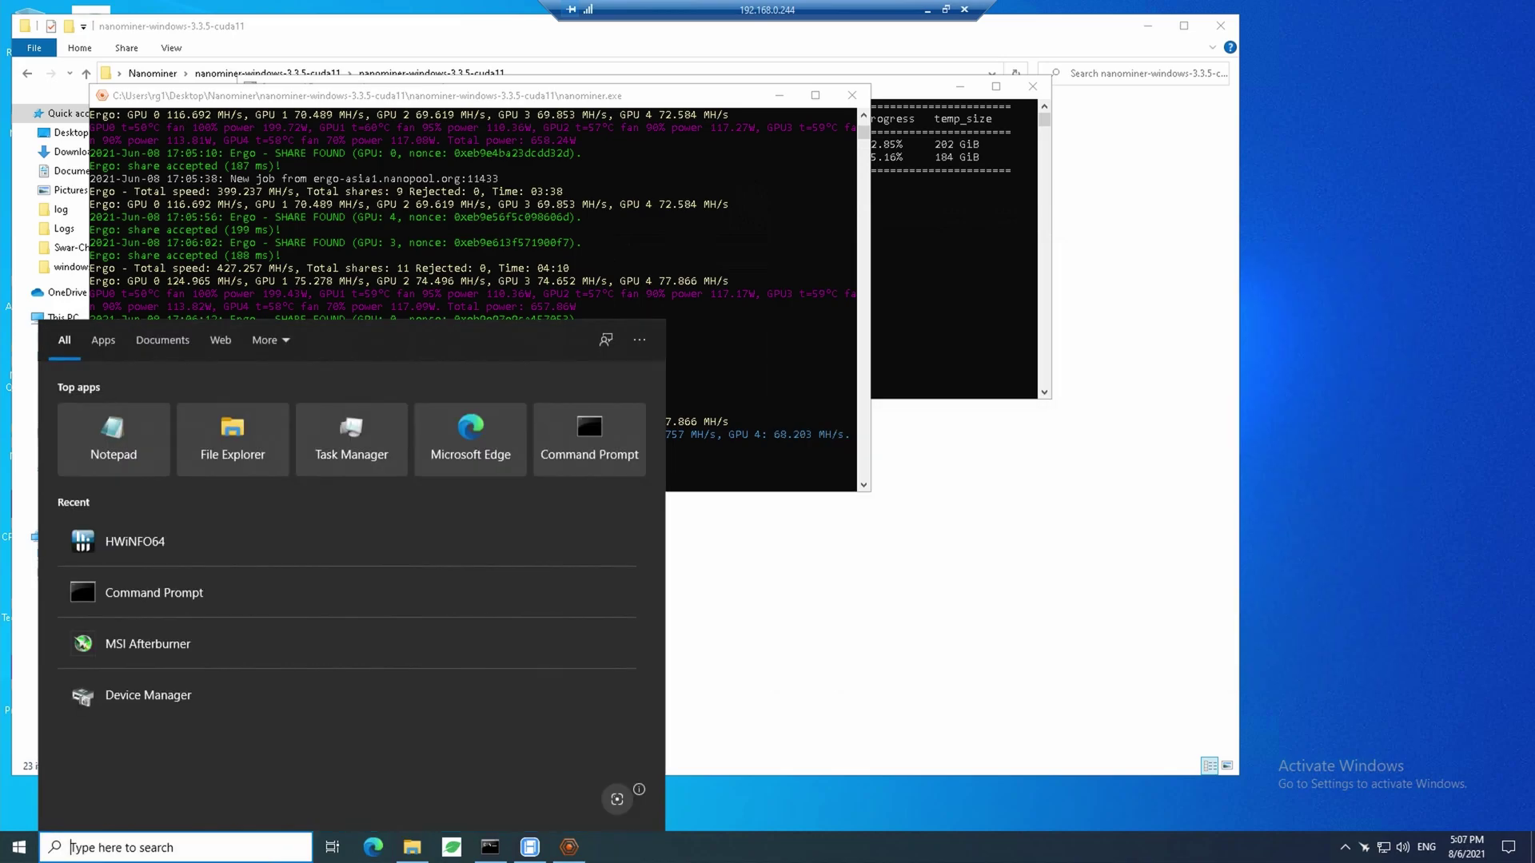
pyautogui.write('hwinfo')
pyautogui.press('Return')
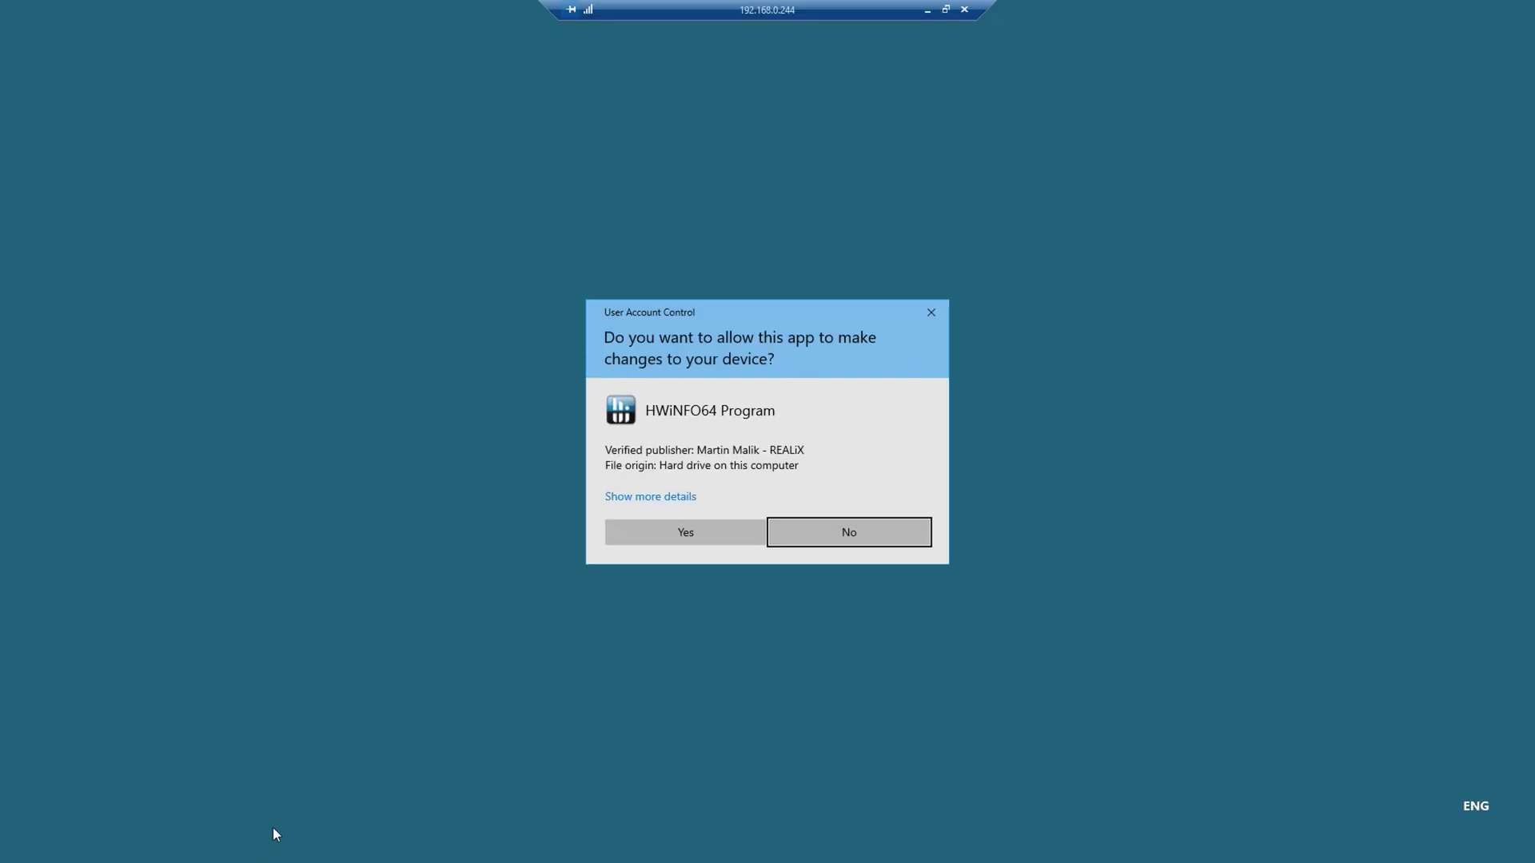
pyautogui.click(672, 532)
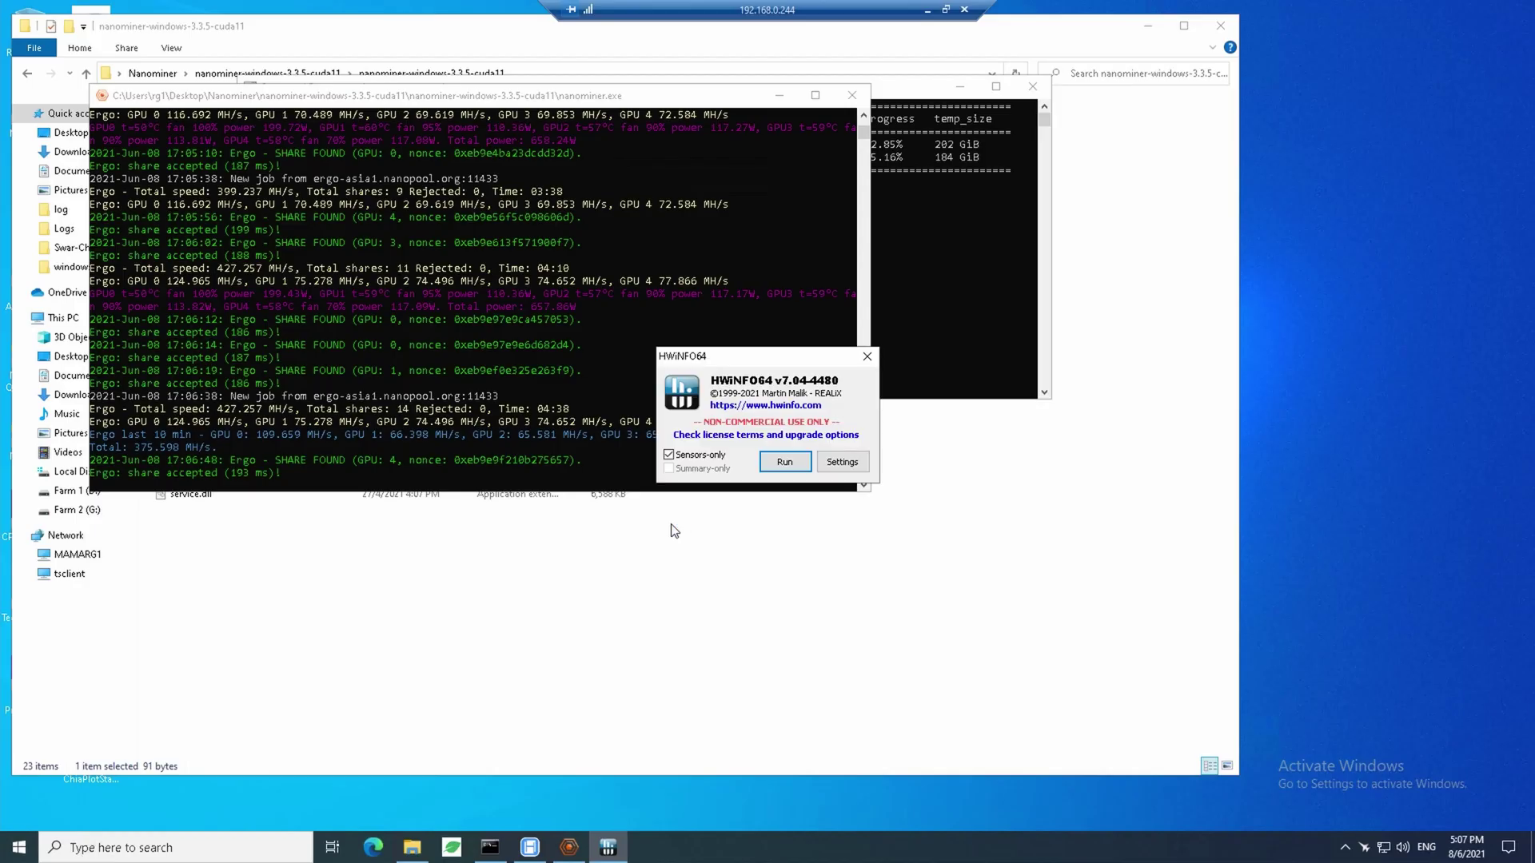
pyautogui.click(787, 461)
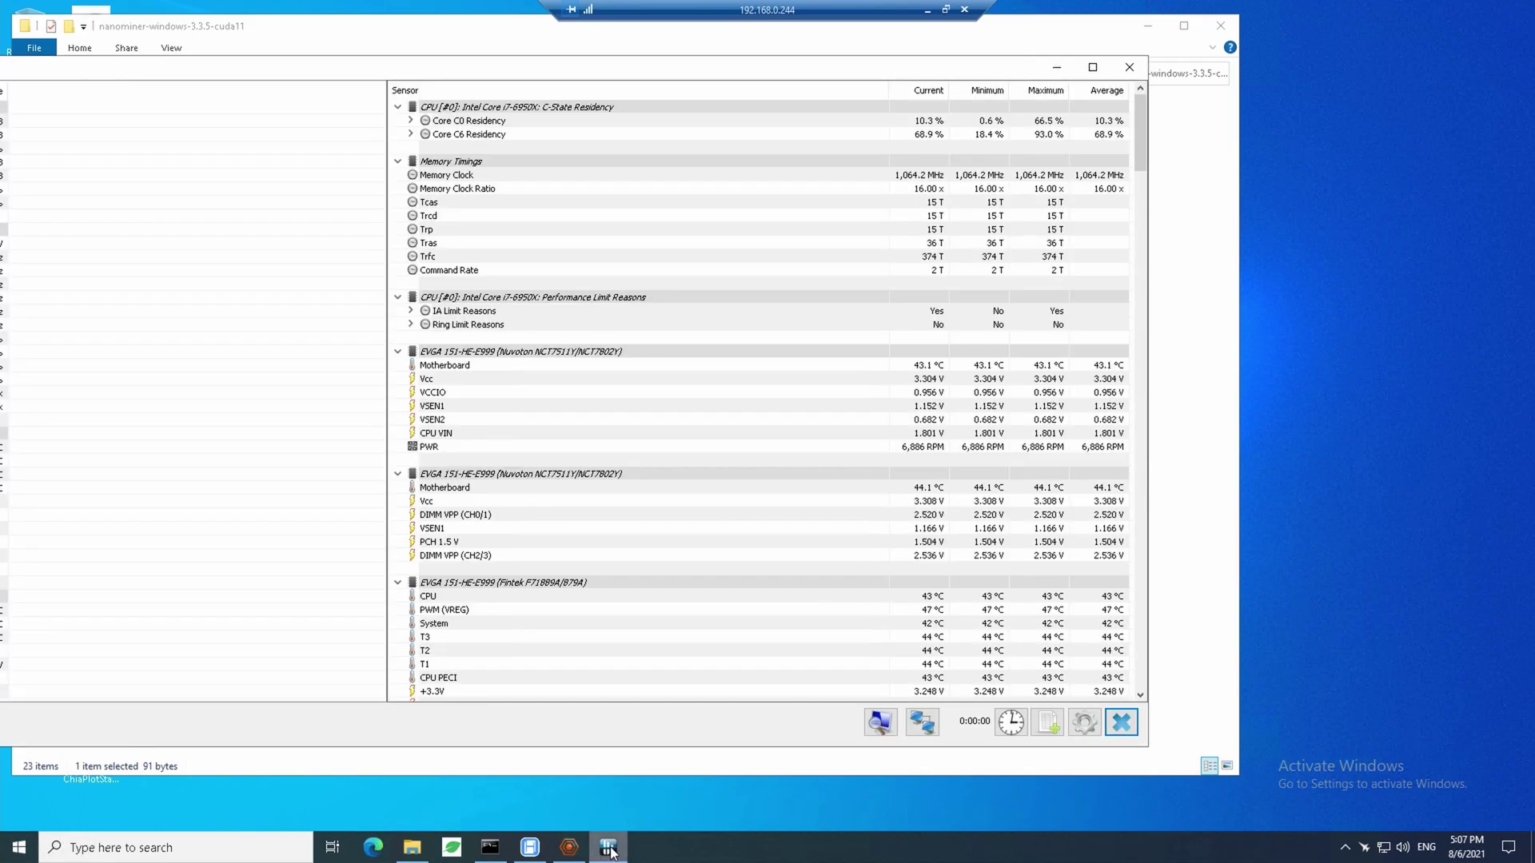
# Examine the sensor readings of the RTX 3090 and each RTX 3060, including memory junction and hot spot temperatures.
pyautogui.scroll(-18, 914, 552)
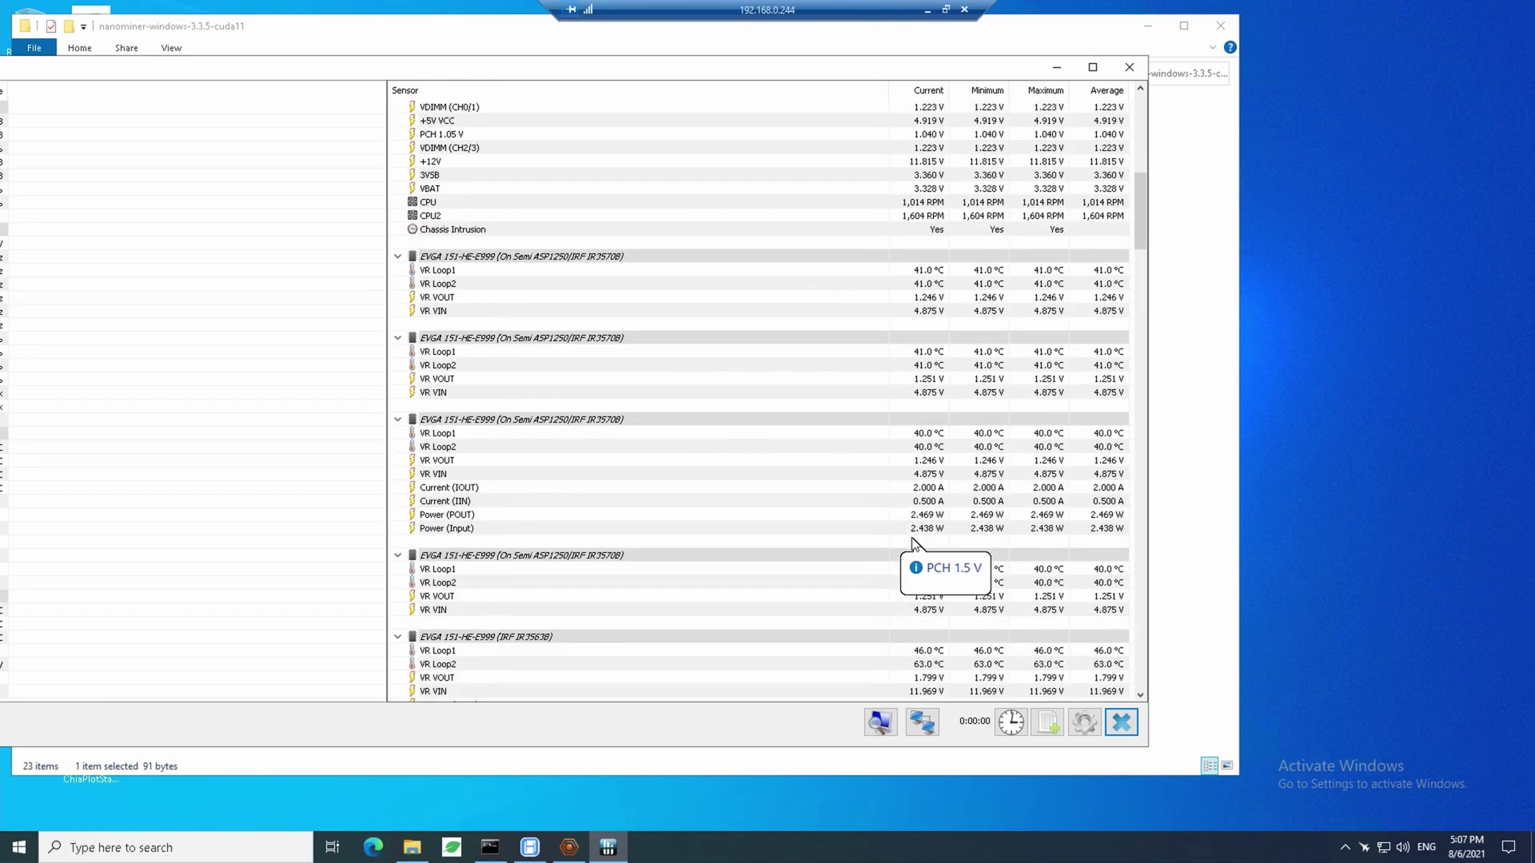
pyautogui.scroll(-20, 914, 544)
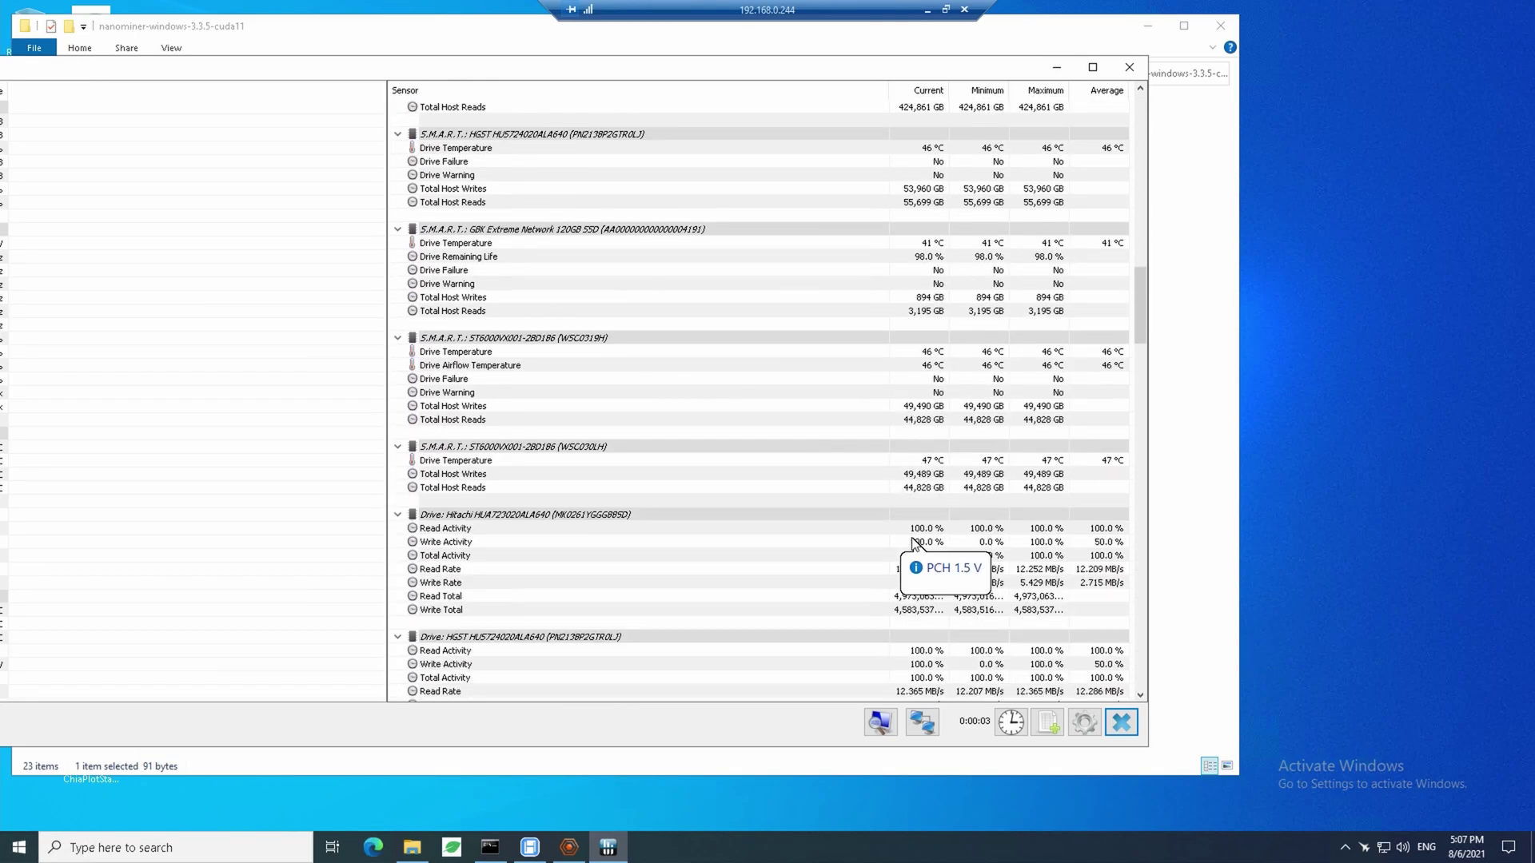
pyautogui.scroll(-20, 914, 544)
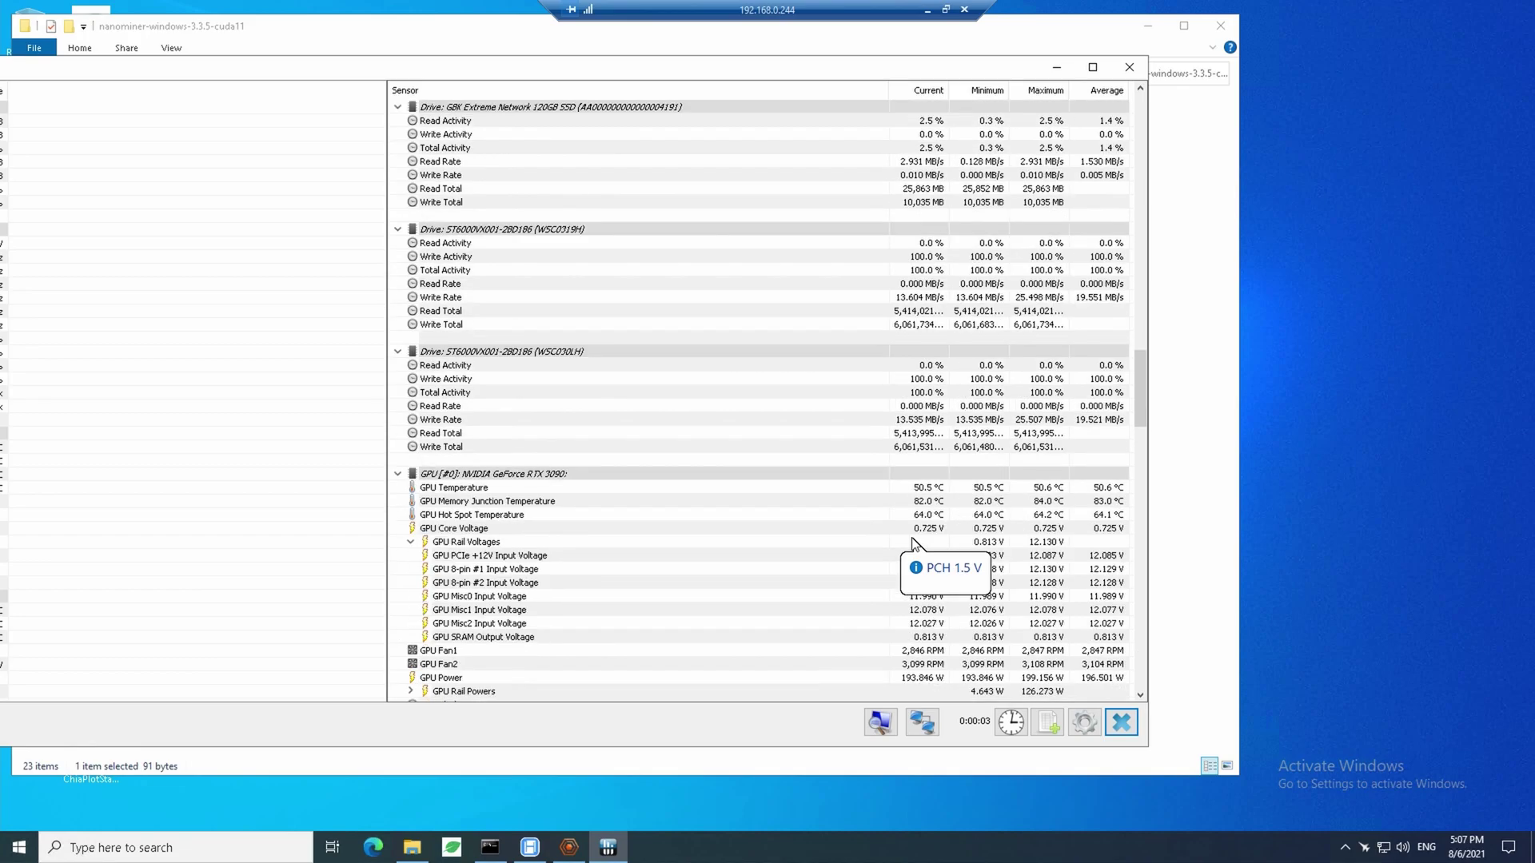
pyautogui.scroll(-4, 914, 543)
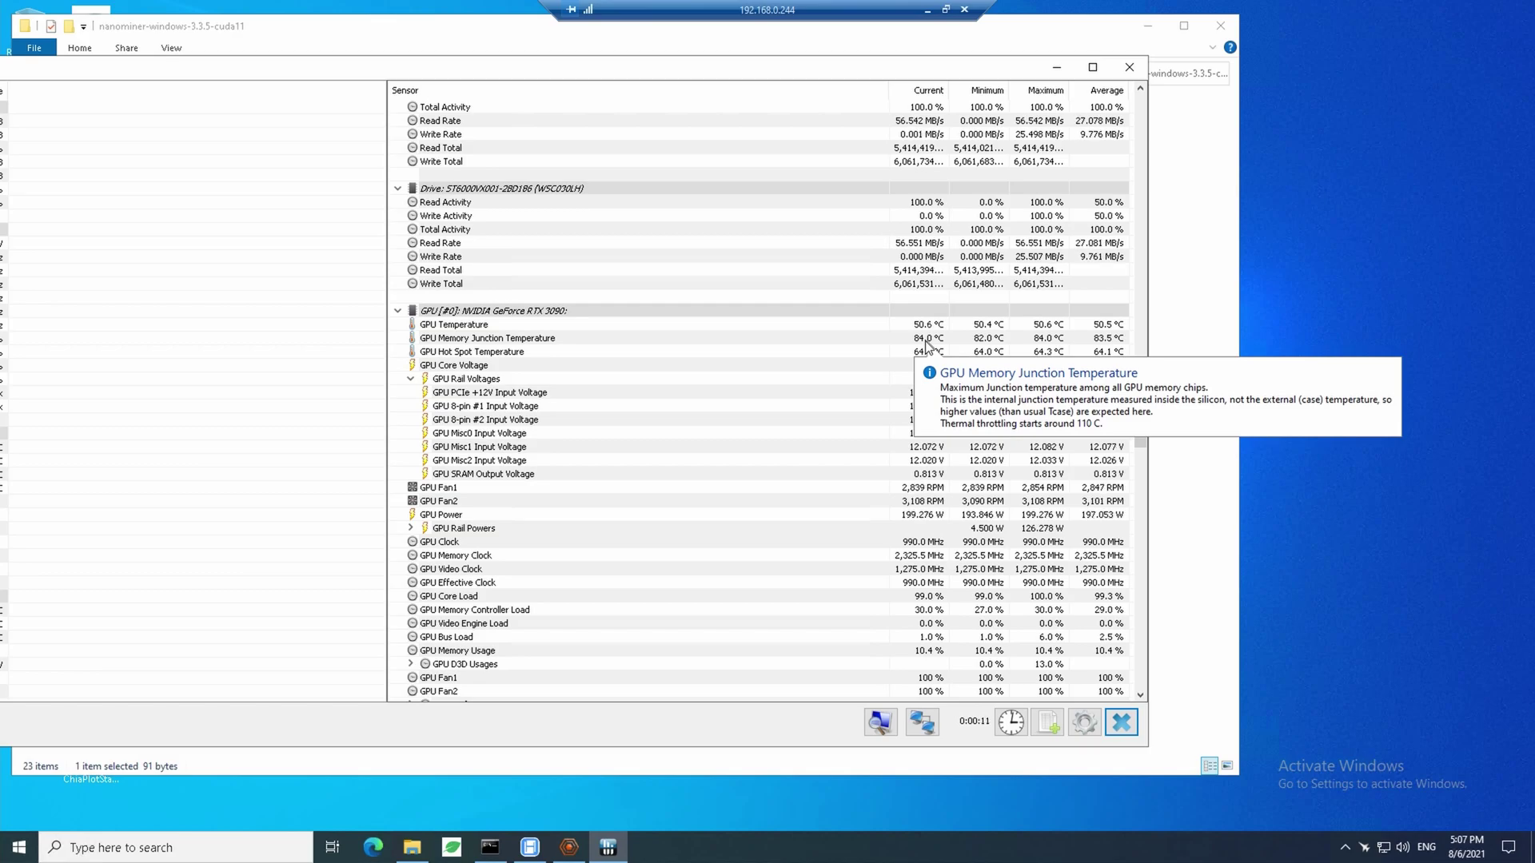
pyautogui.scroll(-8, 926, 344)
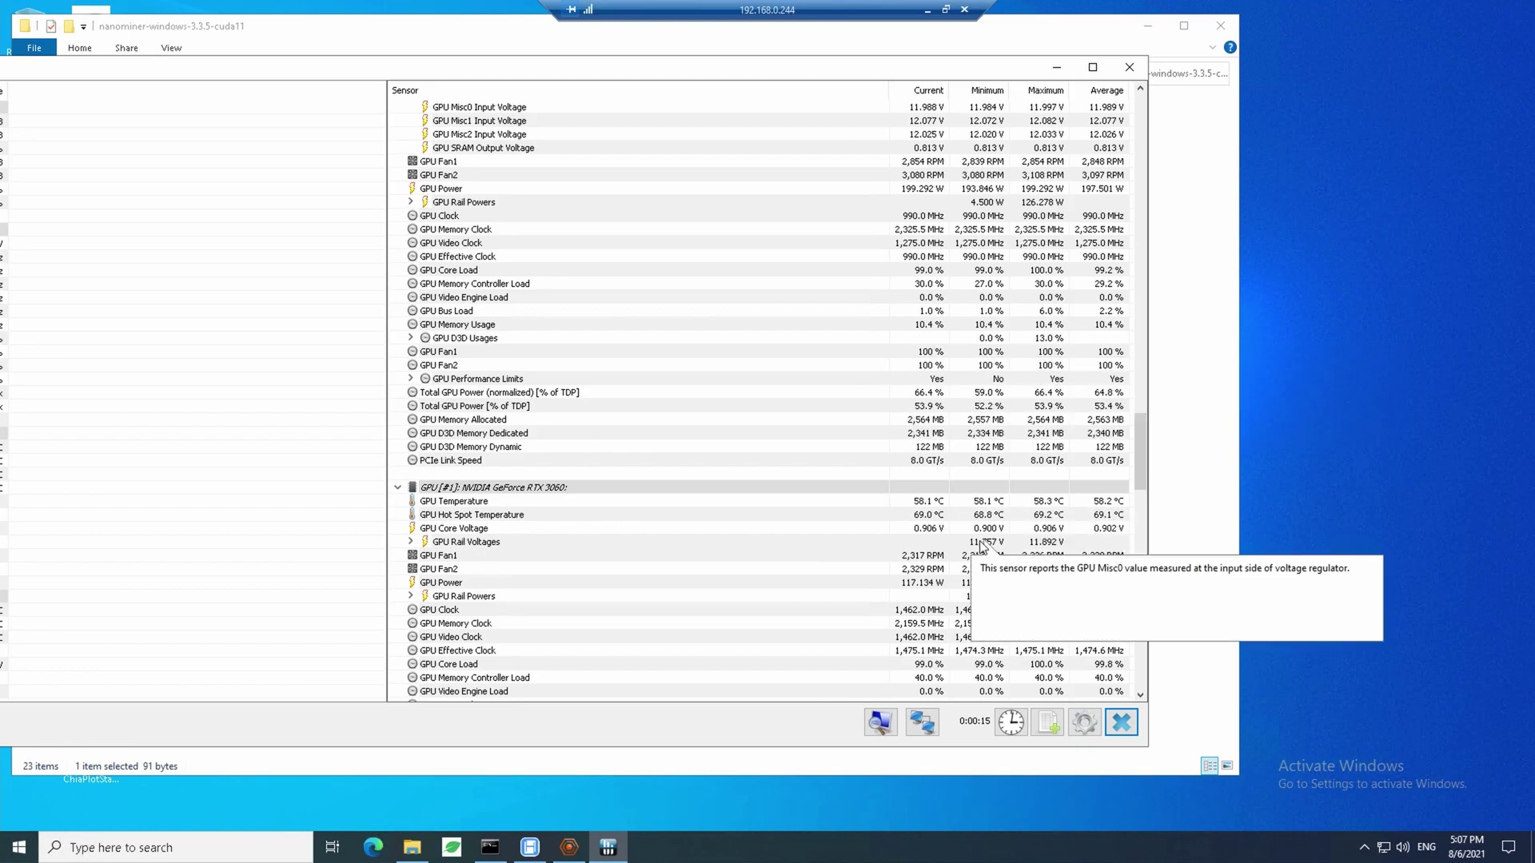
pyautogui.scroll(-12, 932, 527)
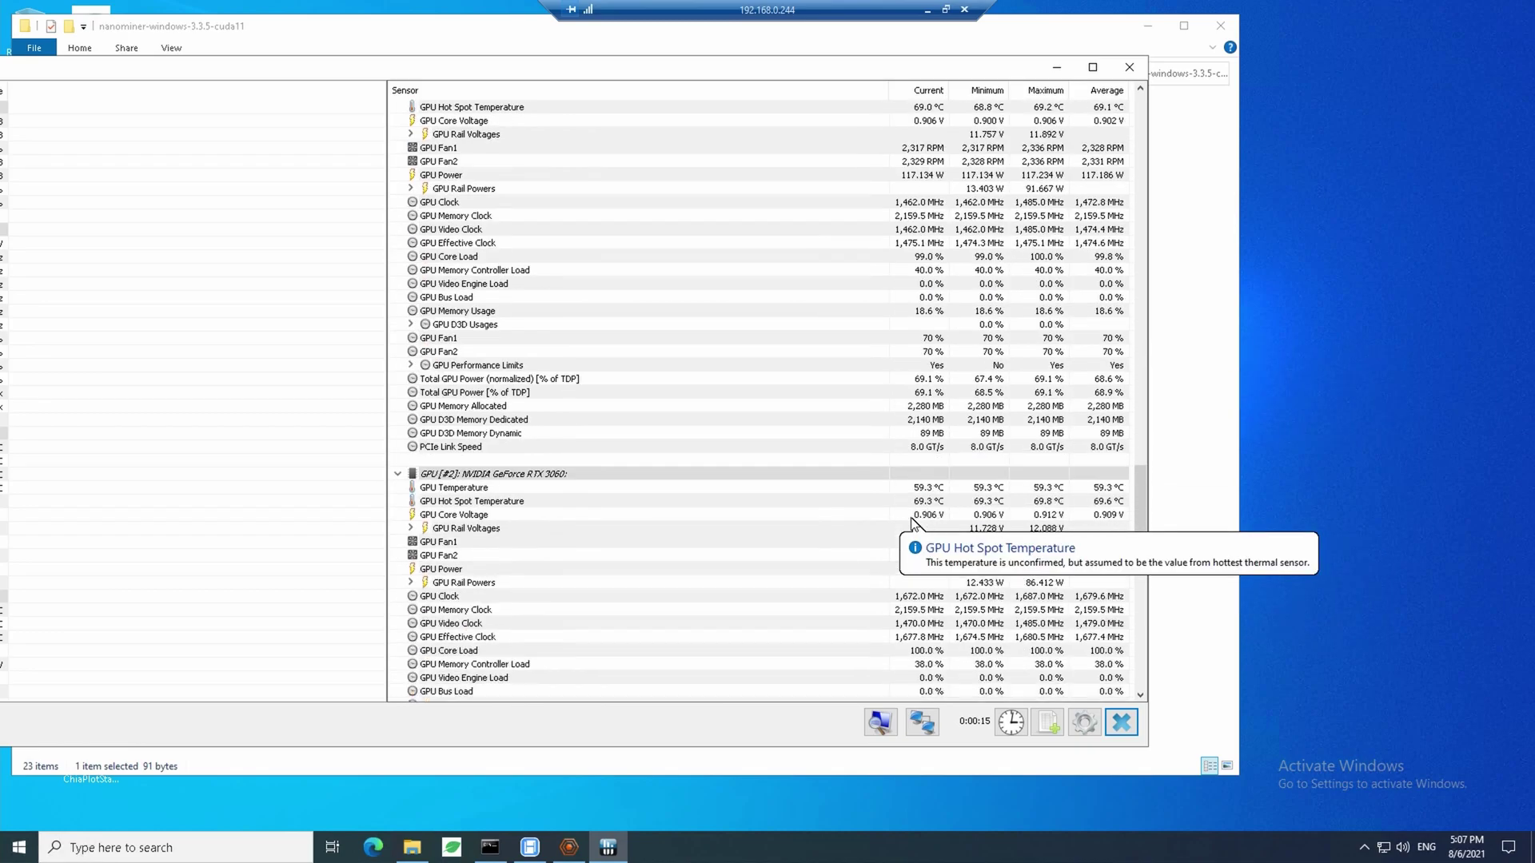
pyautogui.scroll(-9, 924, 424)
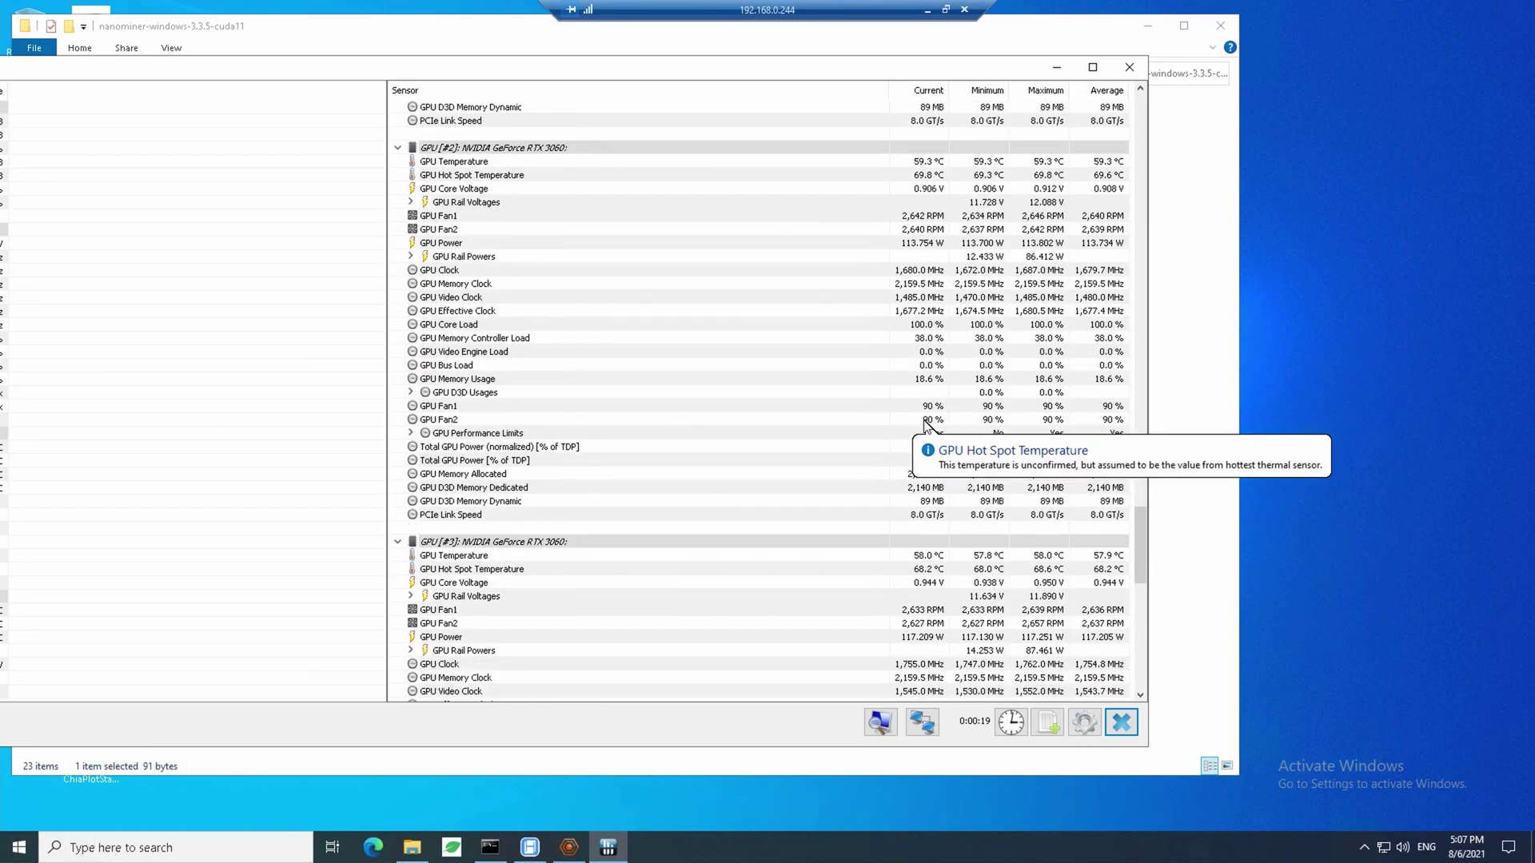
pyautogui.scroll(-12, 921, 456)
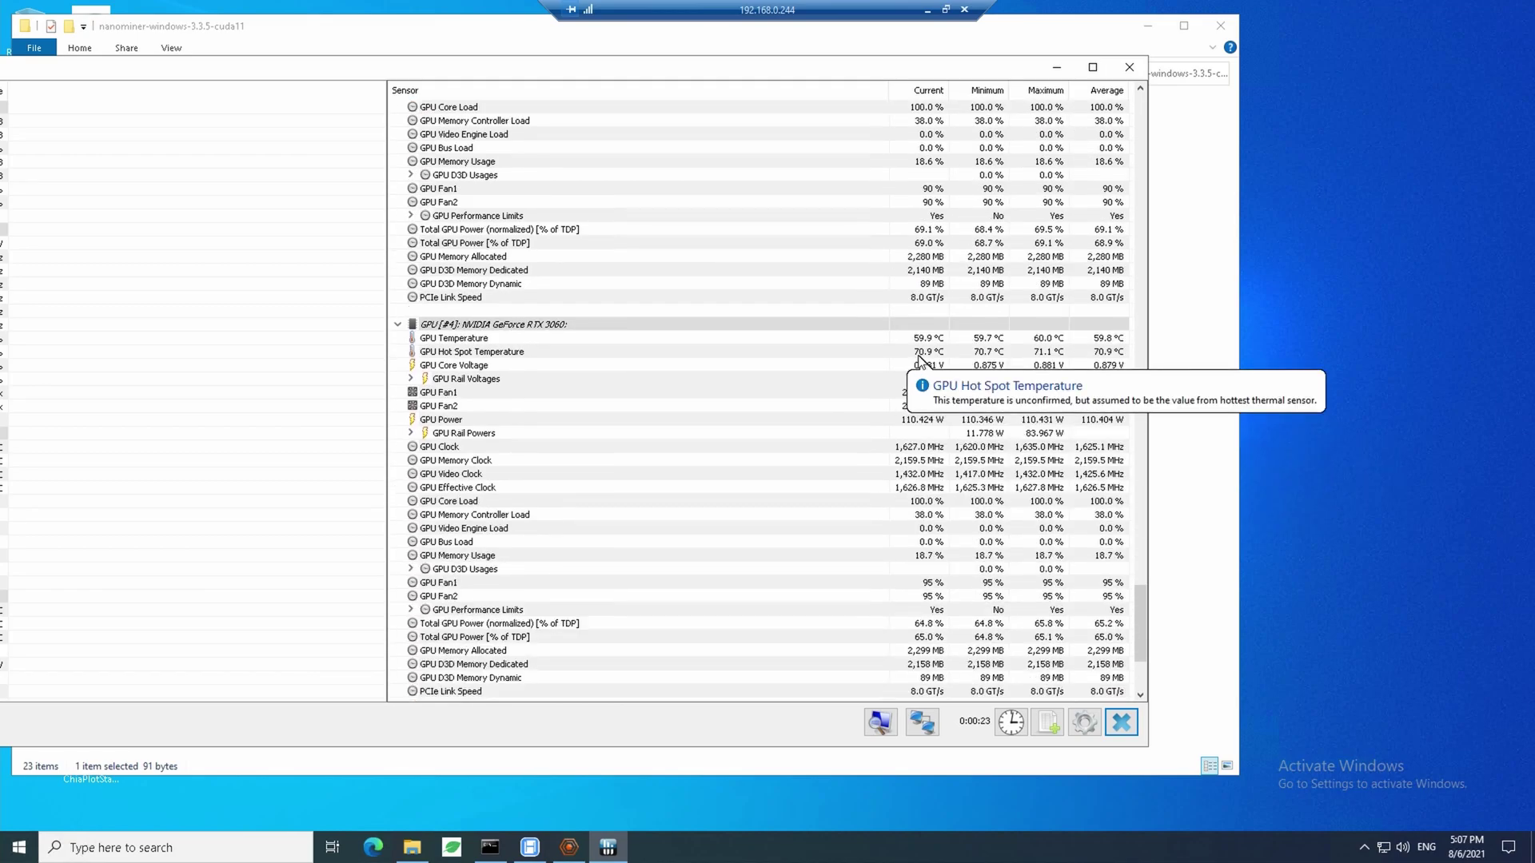
pyautogui.scroll(-5, 915, 439)
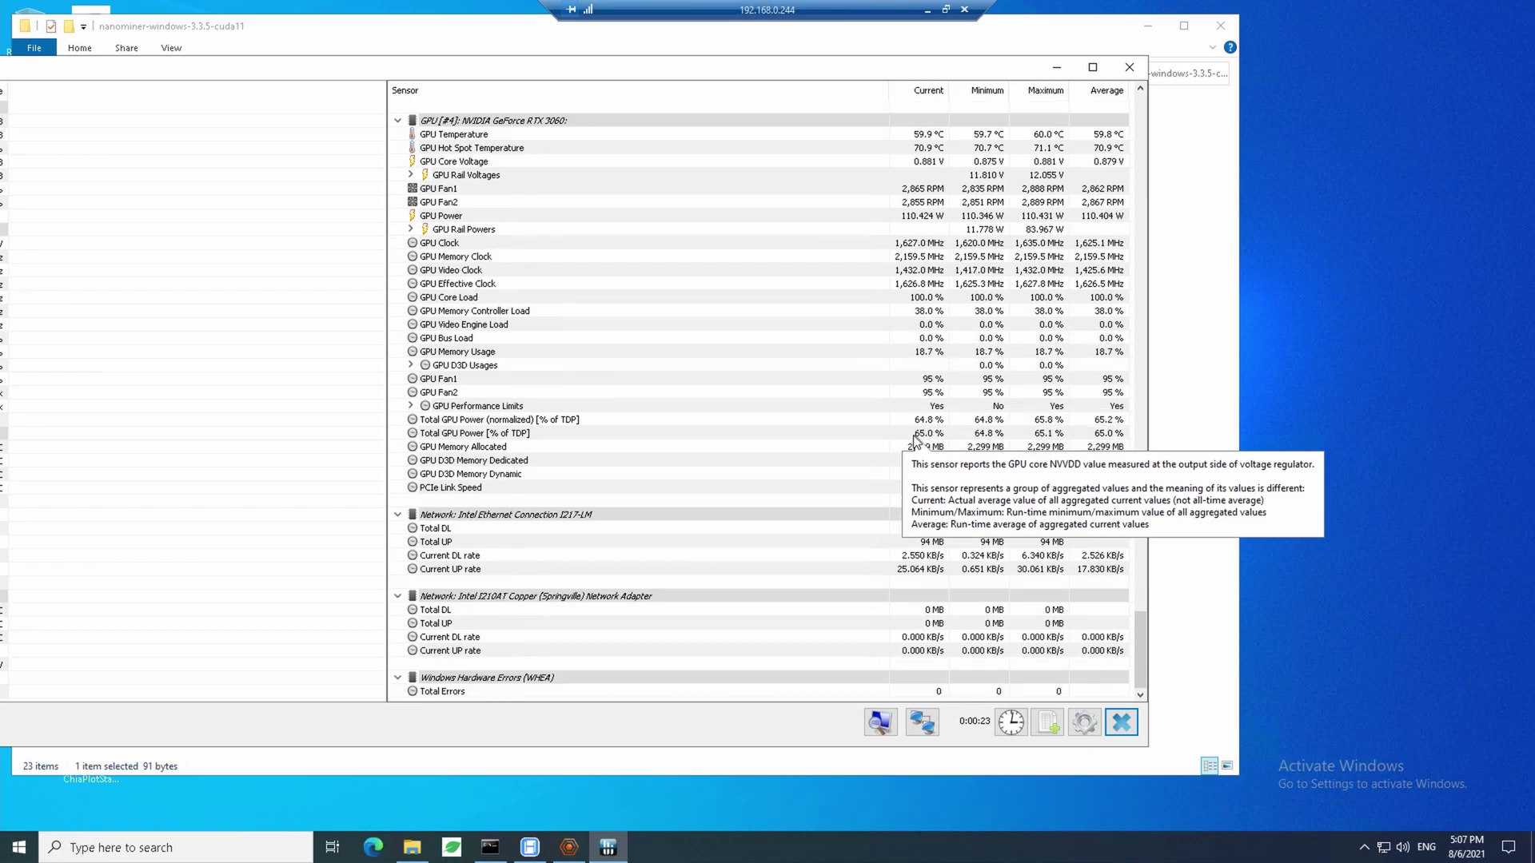
# Recheck the clocks, fan speeds and power draw of the GPUs from GPU #4 back up to the RTX 3090.
pyautogui.scroll(4, 916, 439)
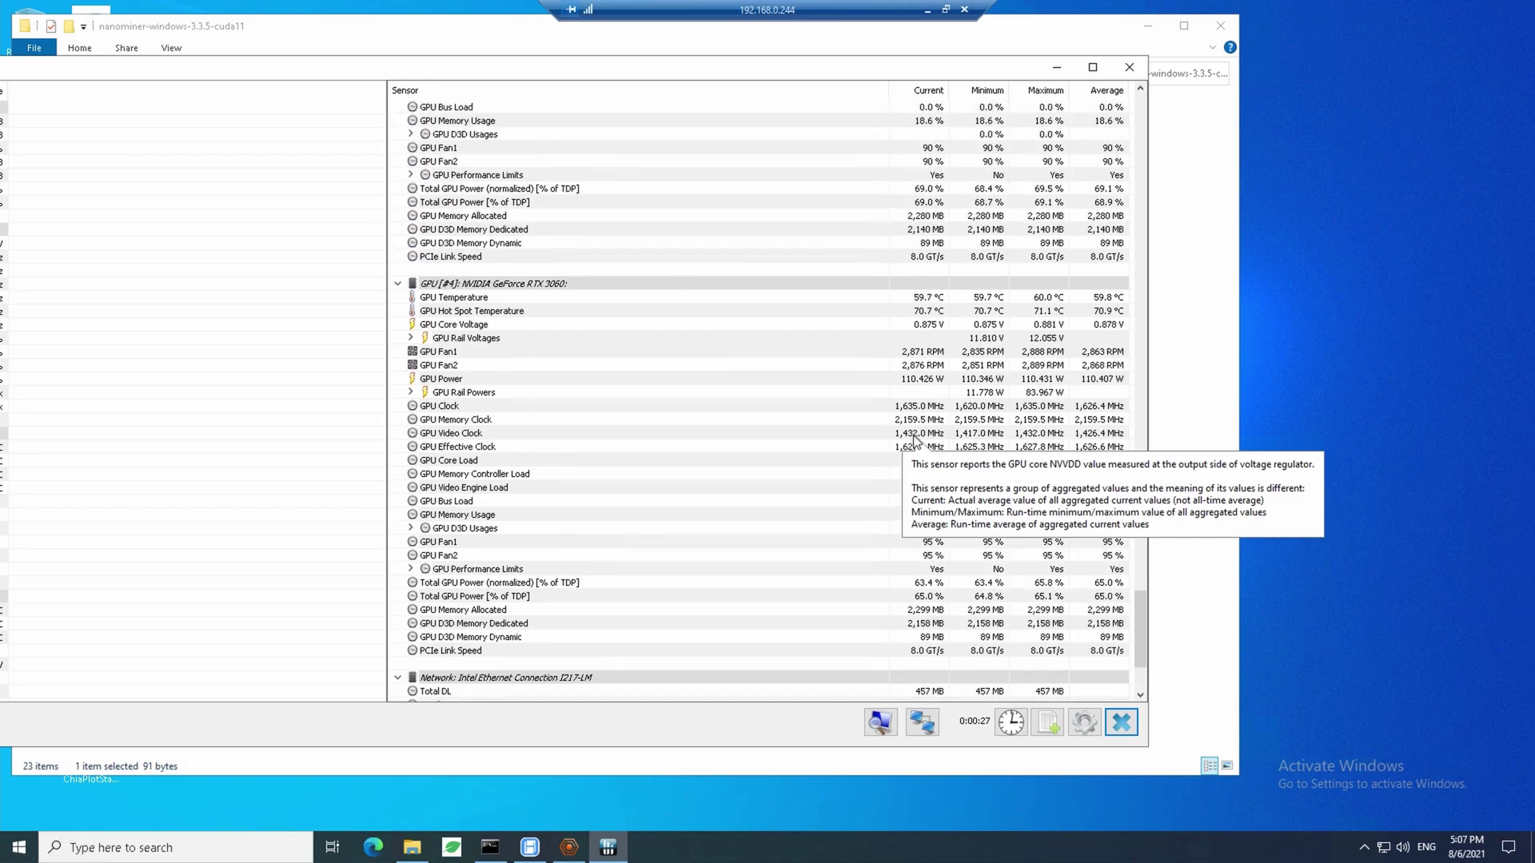
pyautogui.scroll(8, 915, 439)
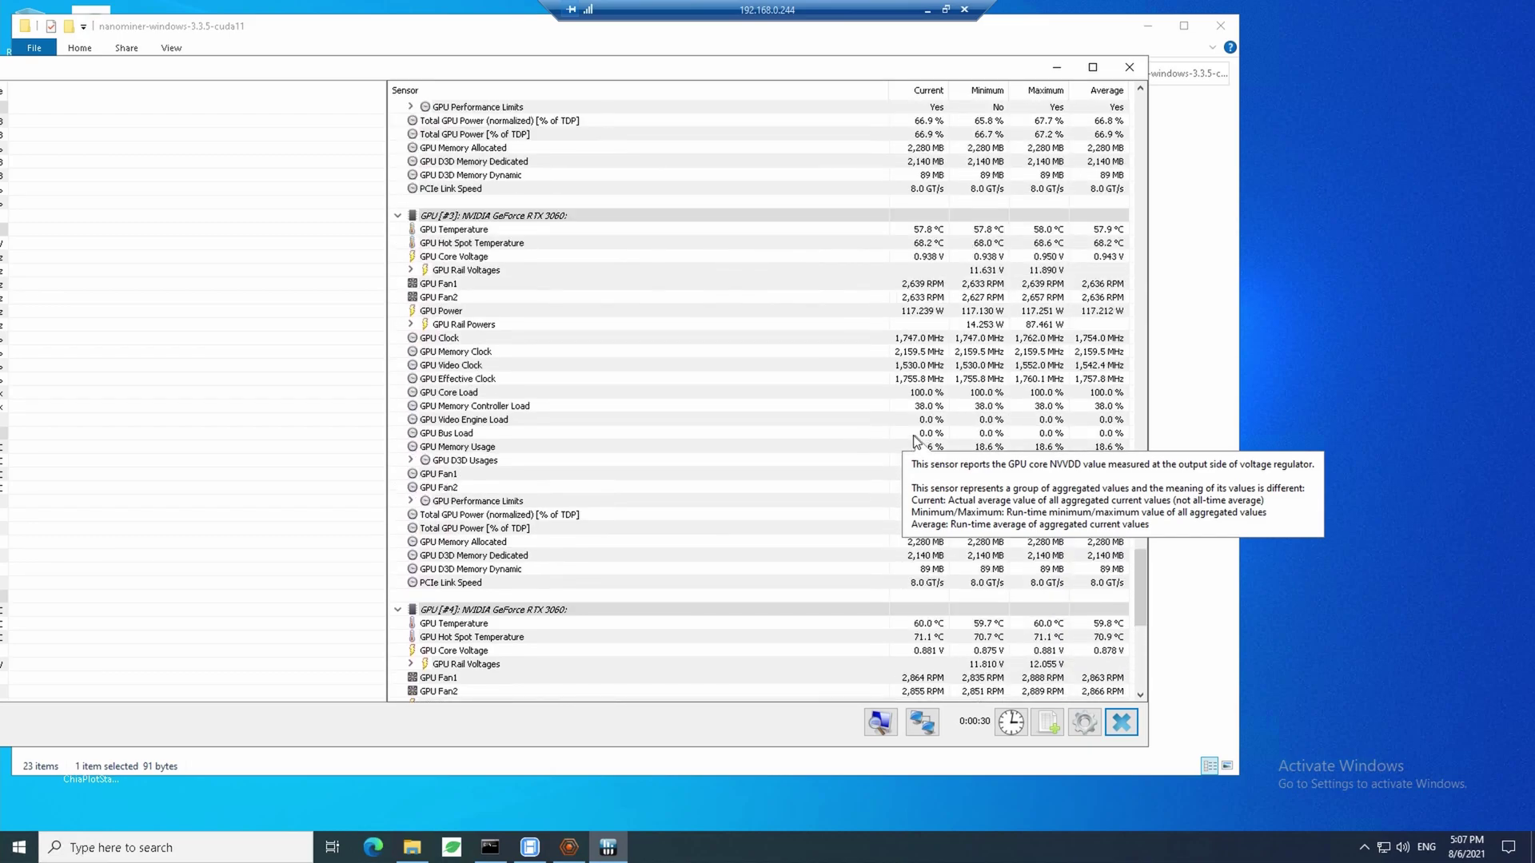
pyautogui.scroll(9, 915, 439)
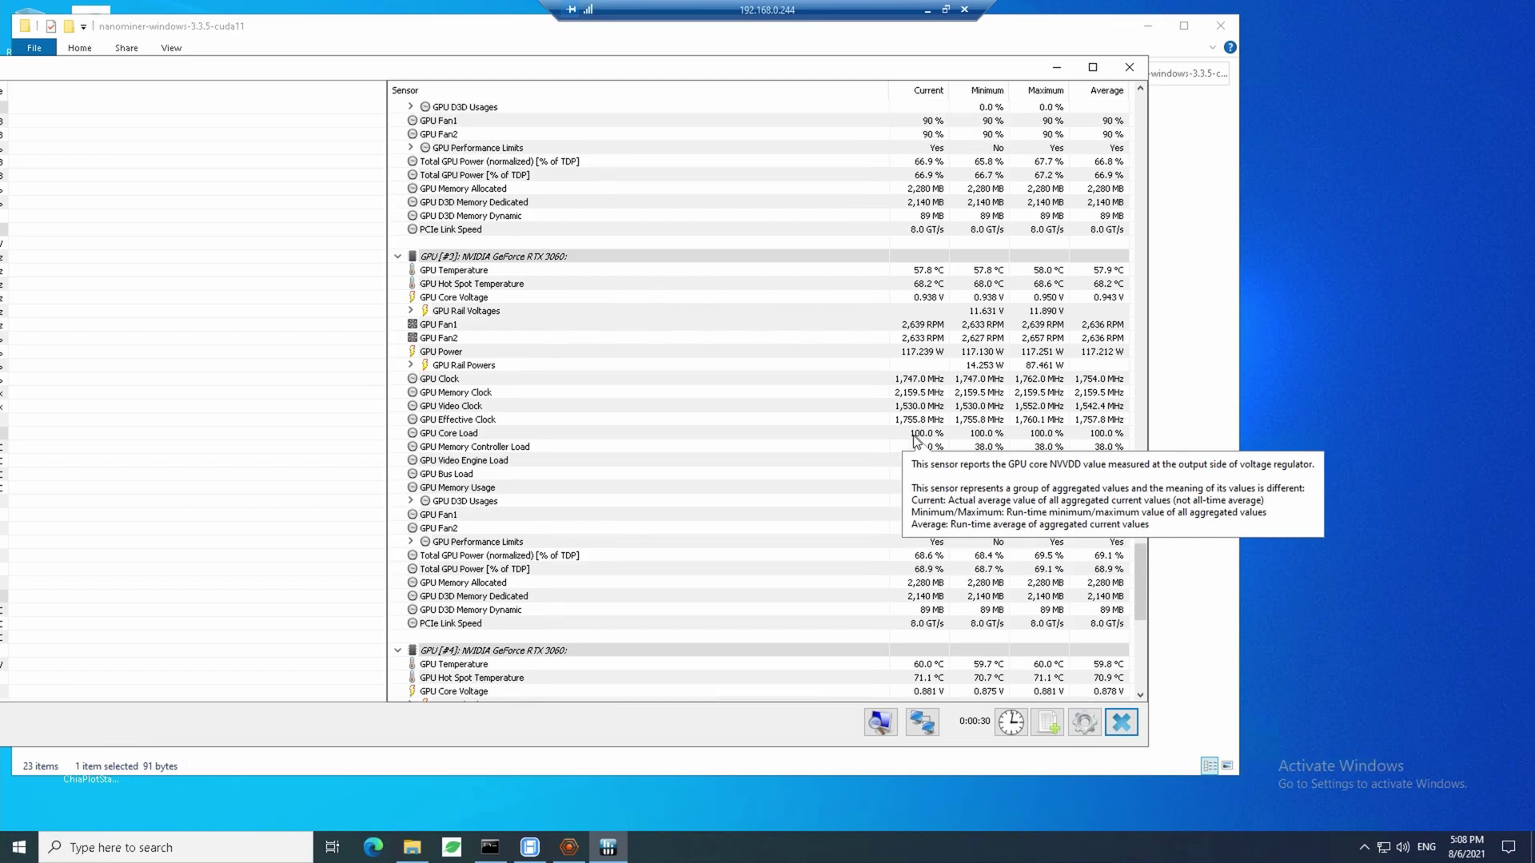
pyautogui.scroll(1, 915, 439)
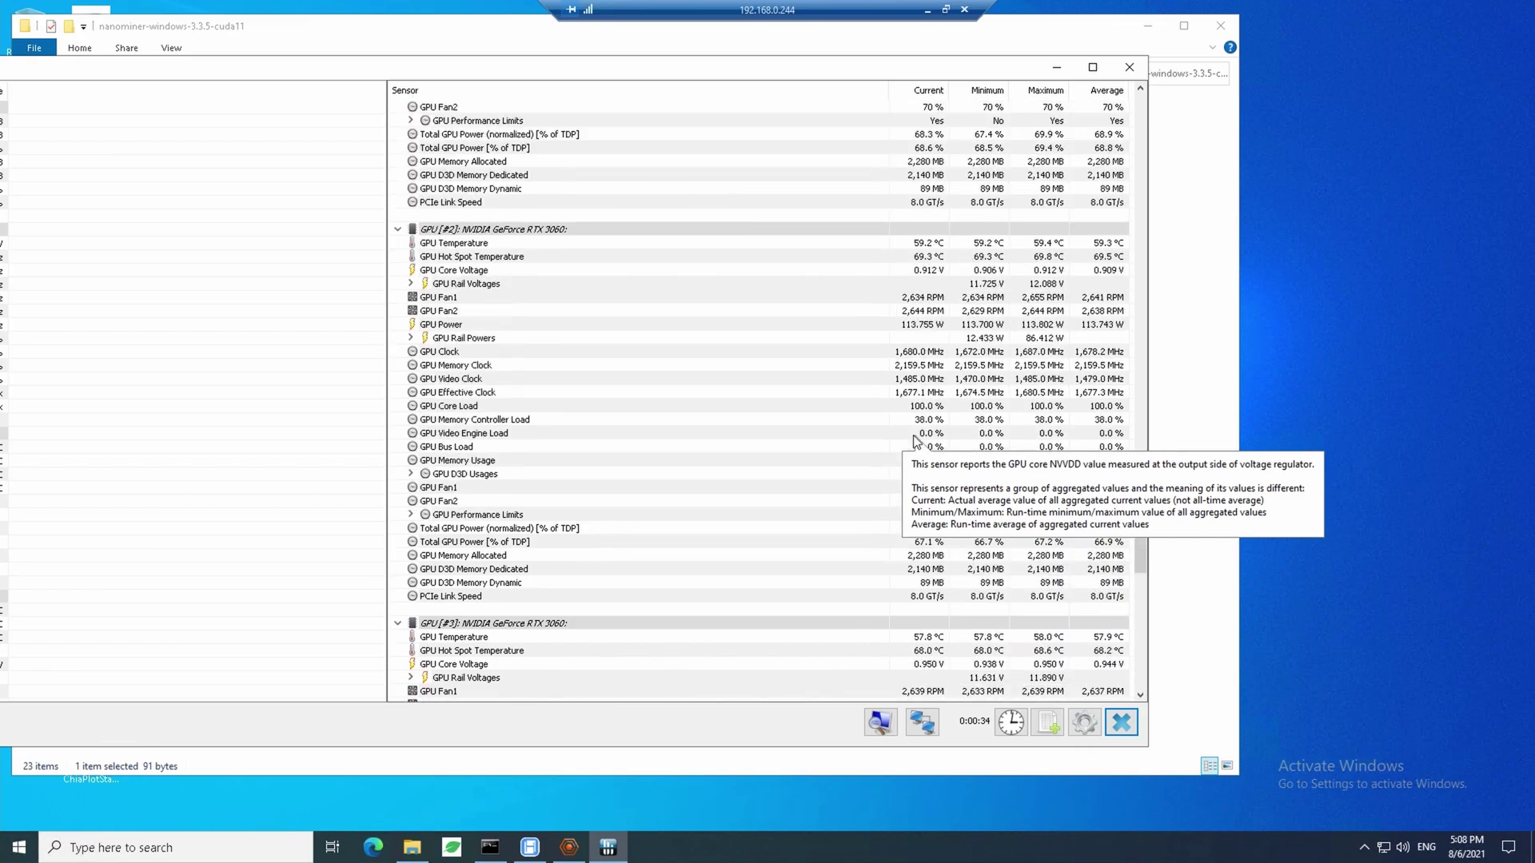
pyautogui.scroll(13, 915, 439)
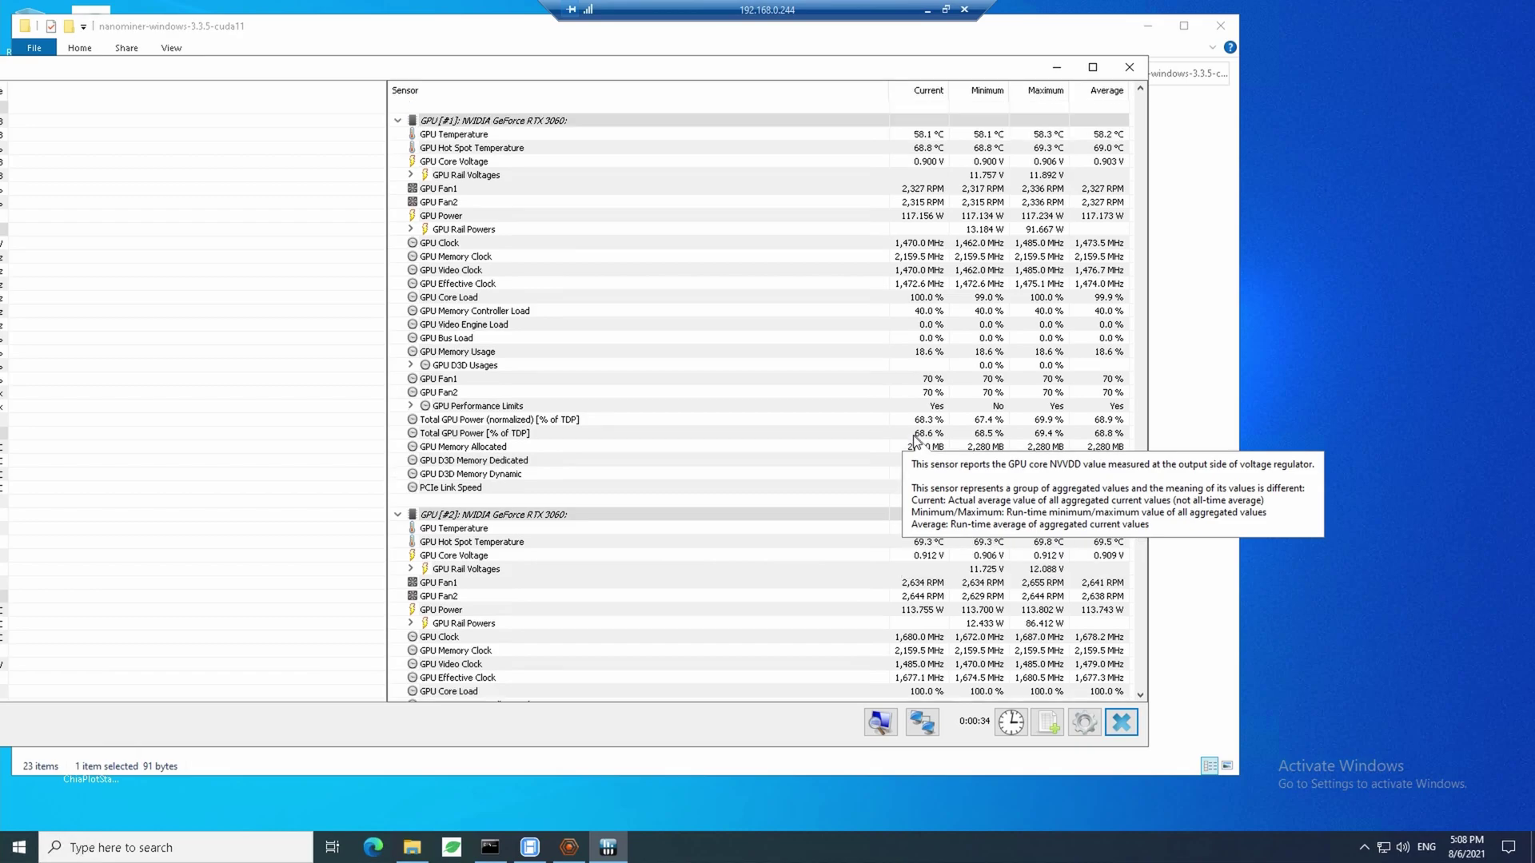
pyautogui.scroll(12, 915, 439)
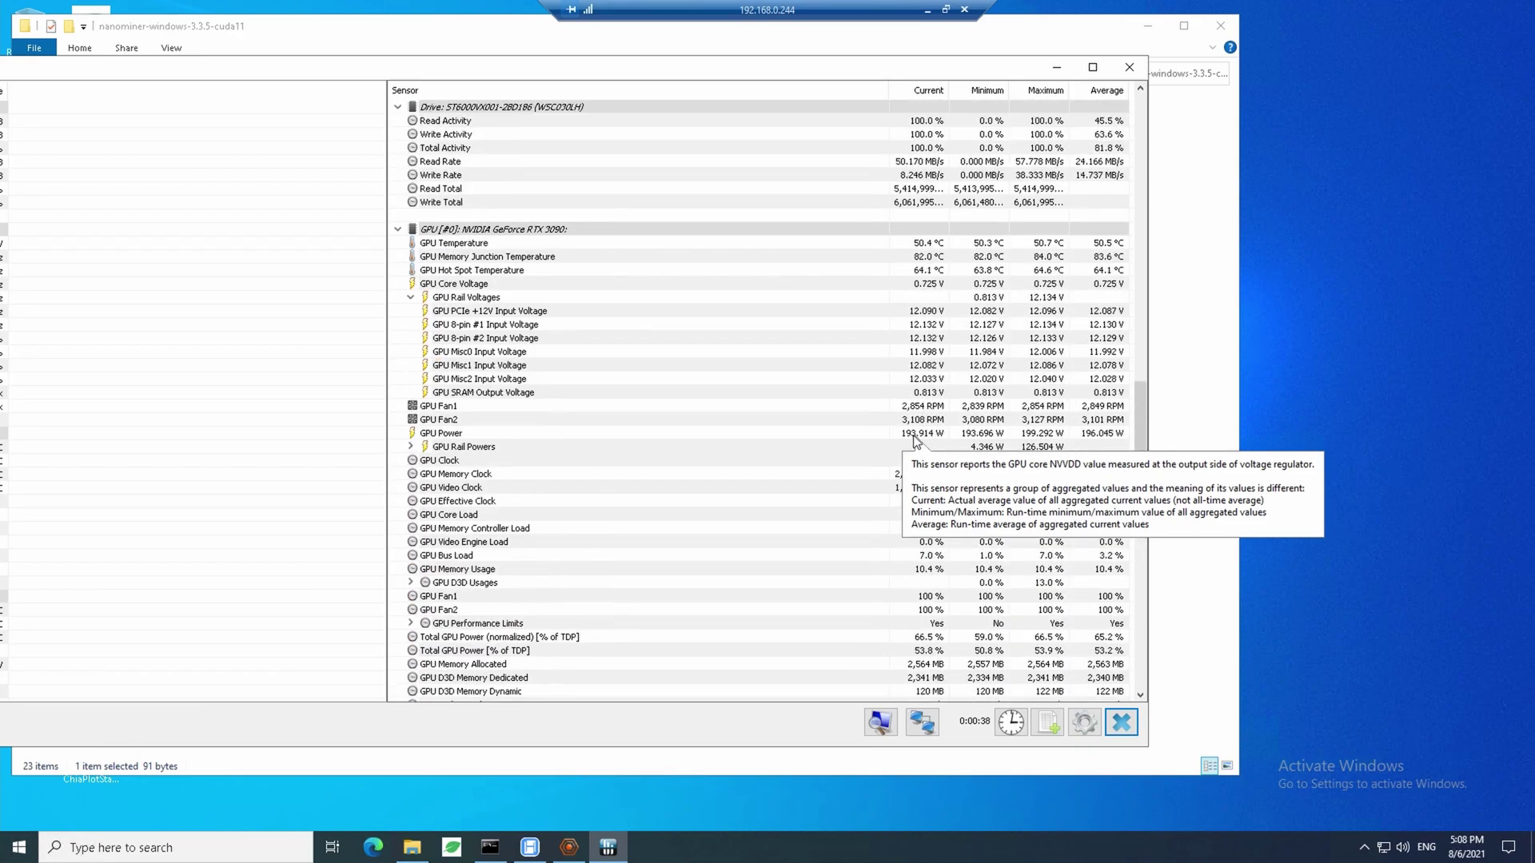
pyautogui.moveTo(916, 386)
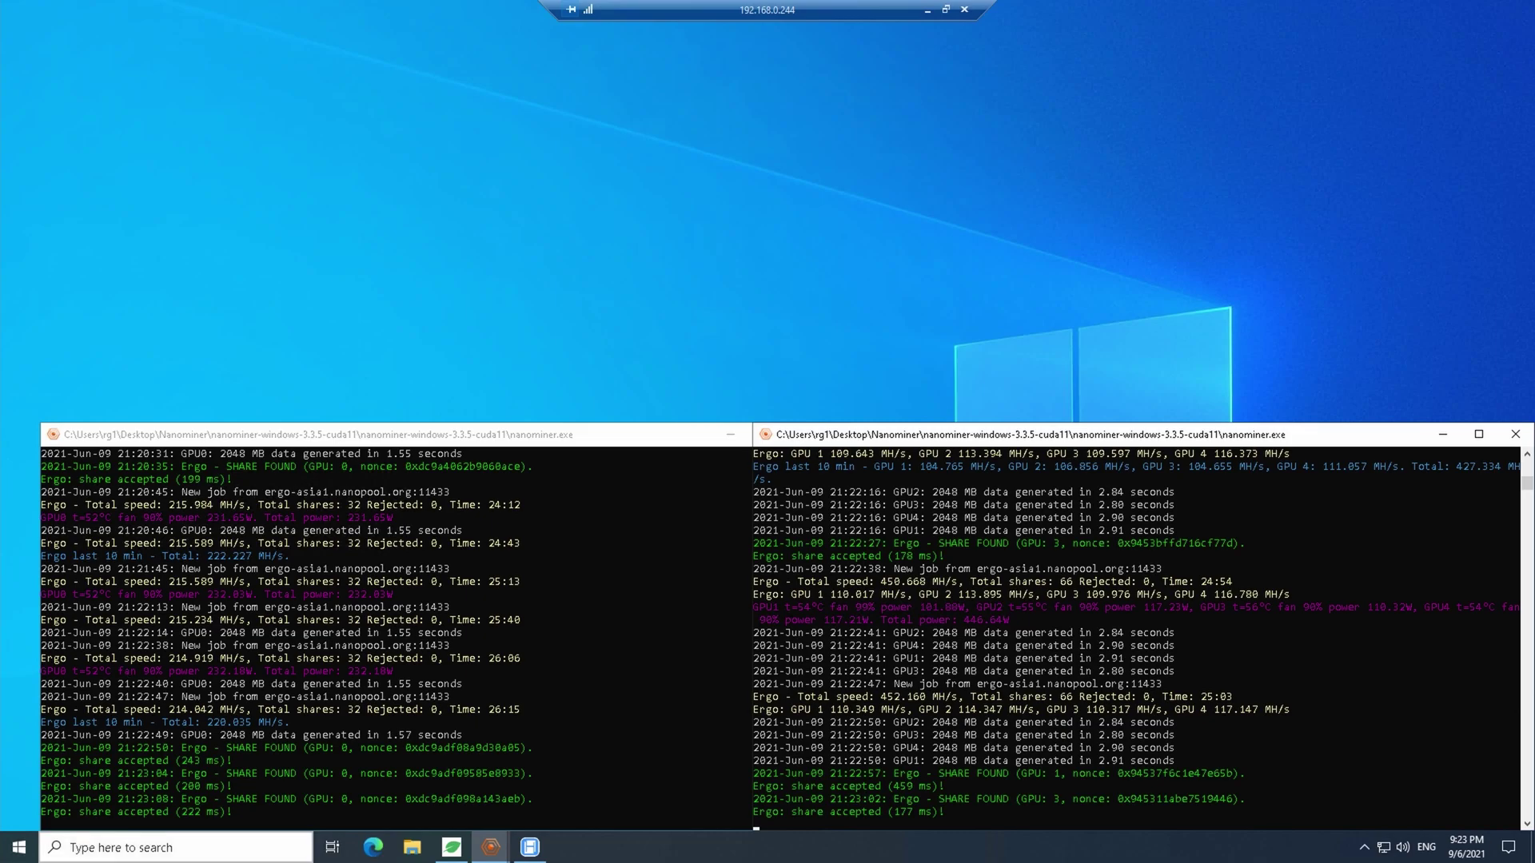
# Start HWiNFO64's sensors-only view again on the remote rig while the two nanominer instances are mining.
pyautogui.click(170, 849)
pyautogui.write('hwinfo')
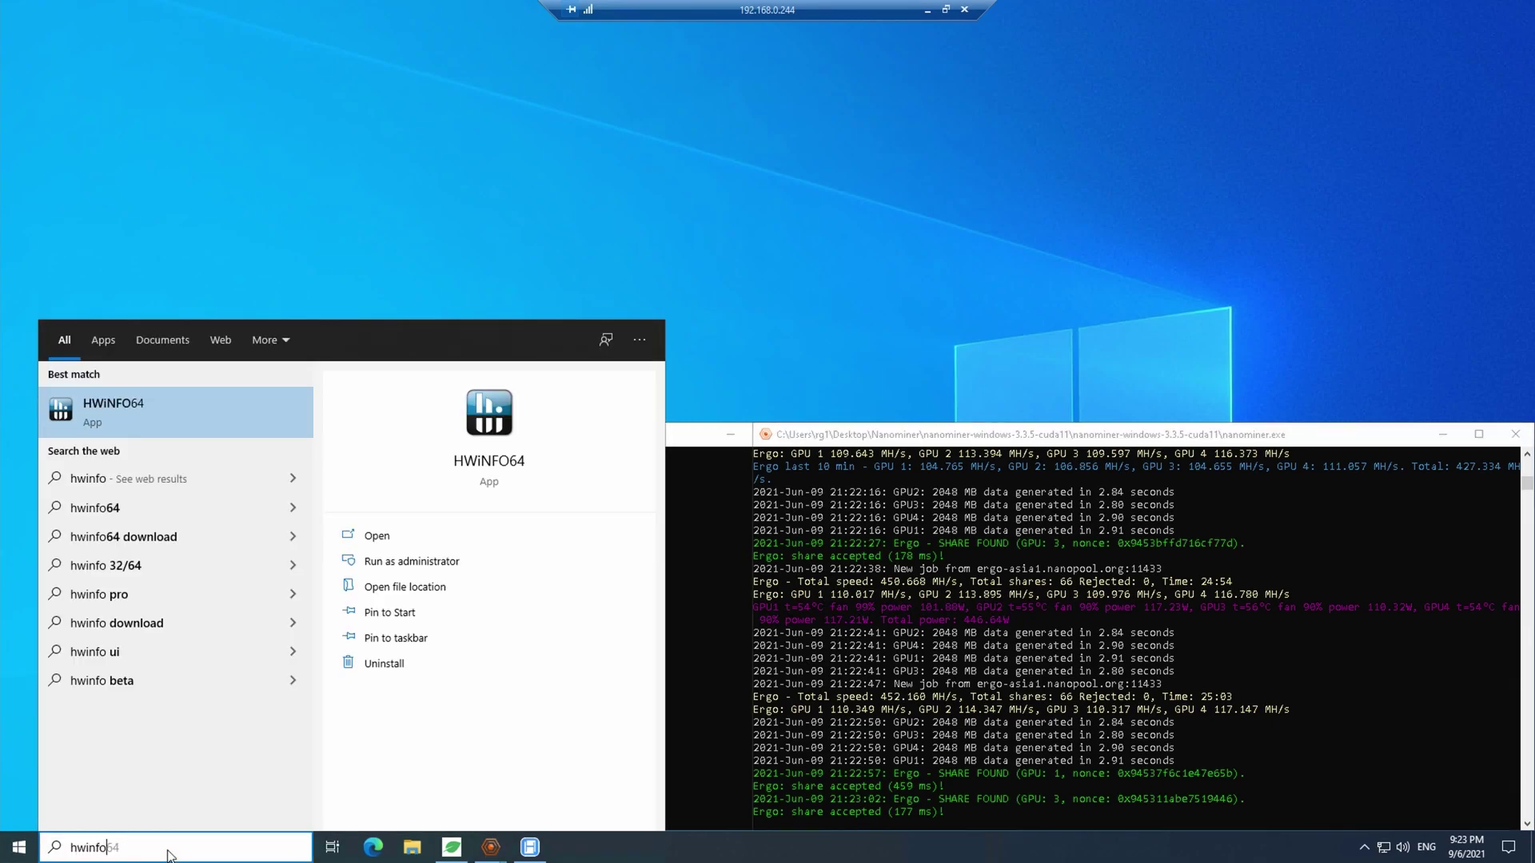
pyautogui.press('Return')
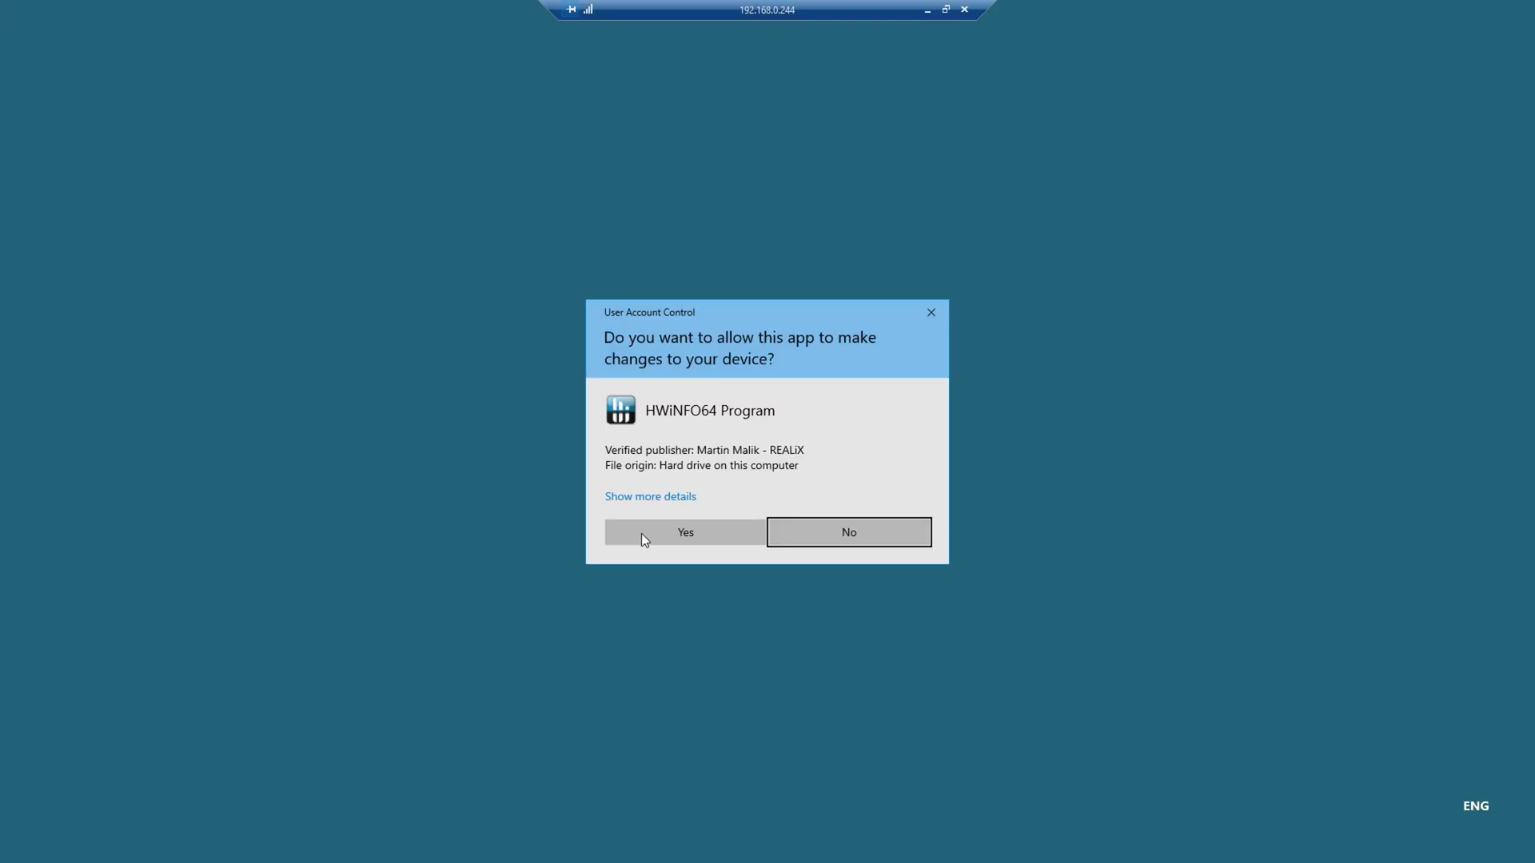
pyautogui.click(683, 528)
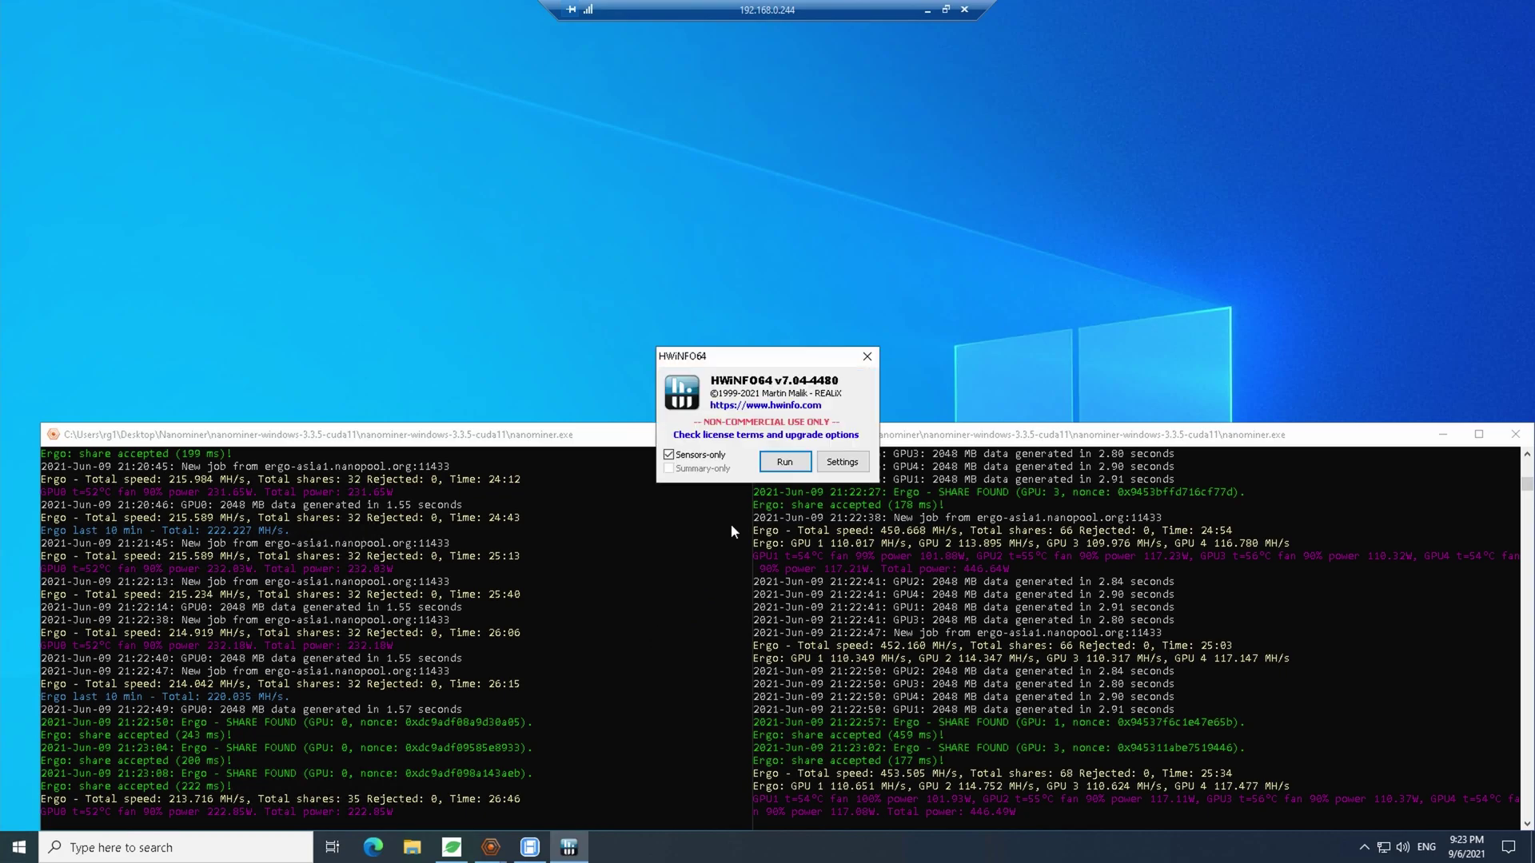
pyautogui.click(786, 462)
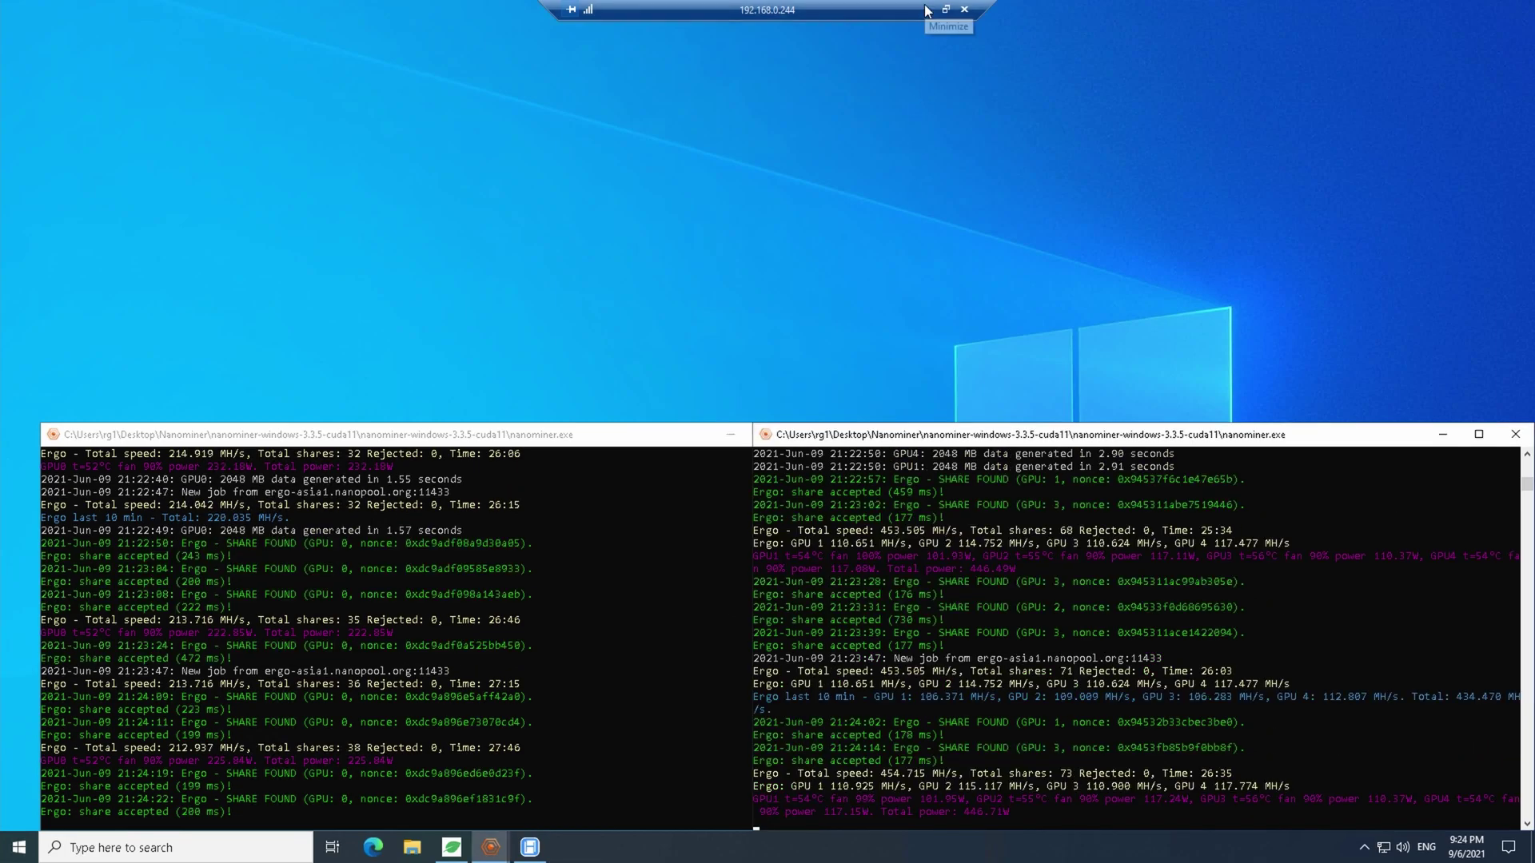
# Leave the remote session for the local browser, bring up the Nanopool Ergo account page, and refresh it.
pyautogui.click(927, 11)
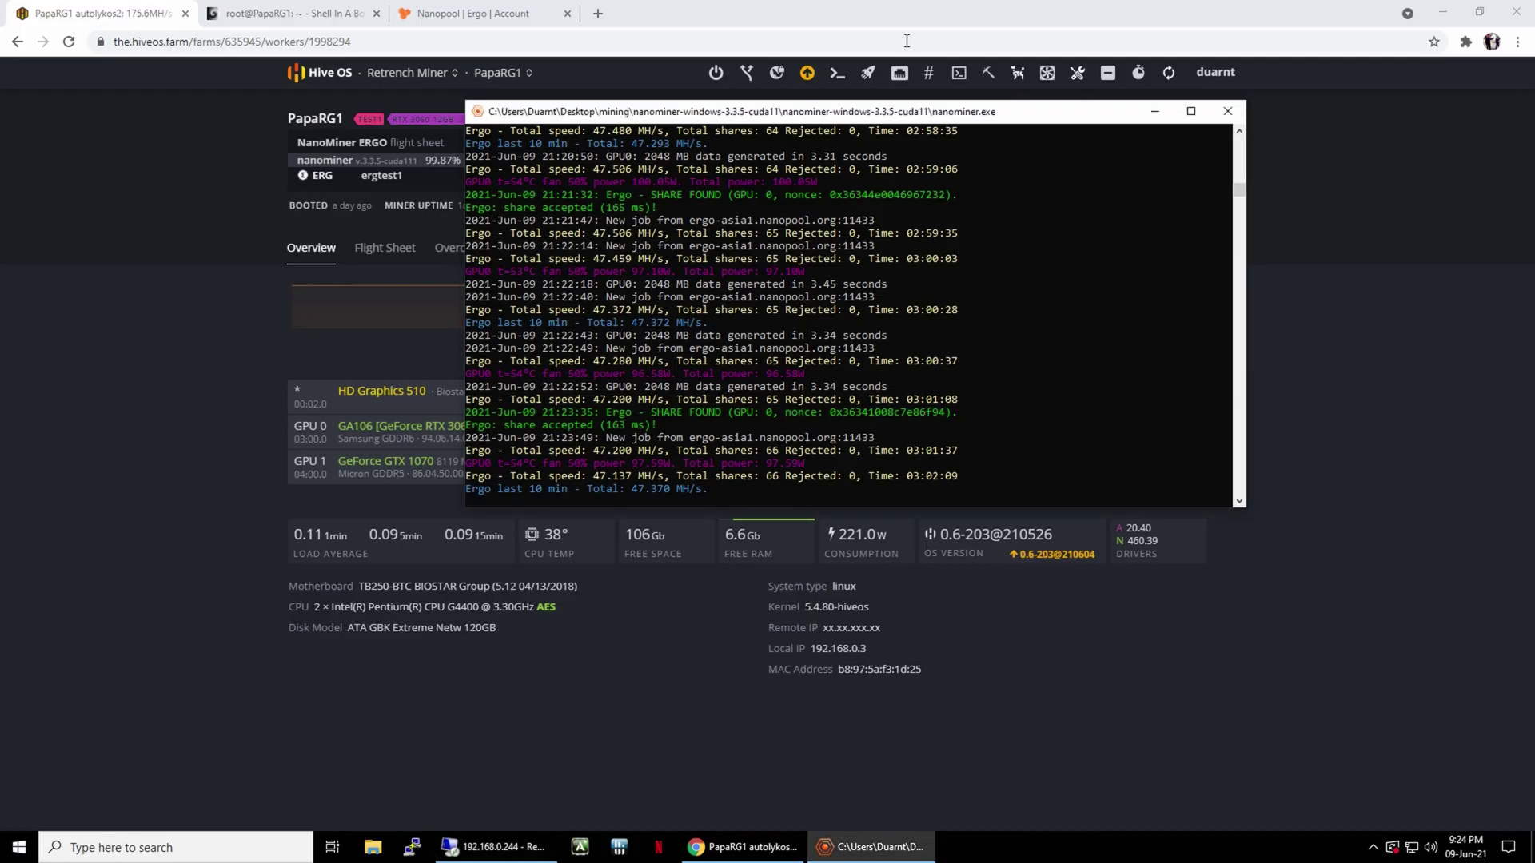
pyautogui.click(417, 14)
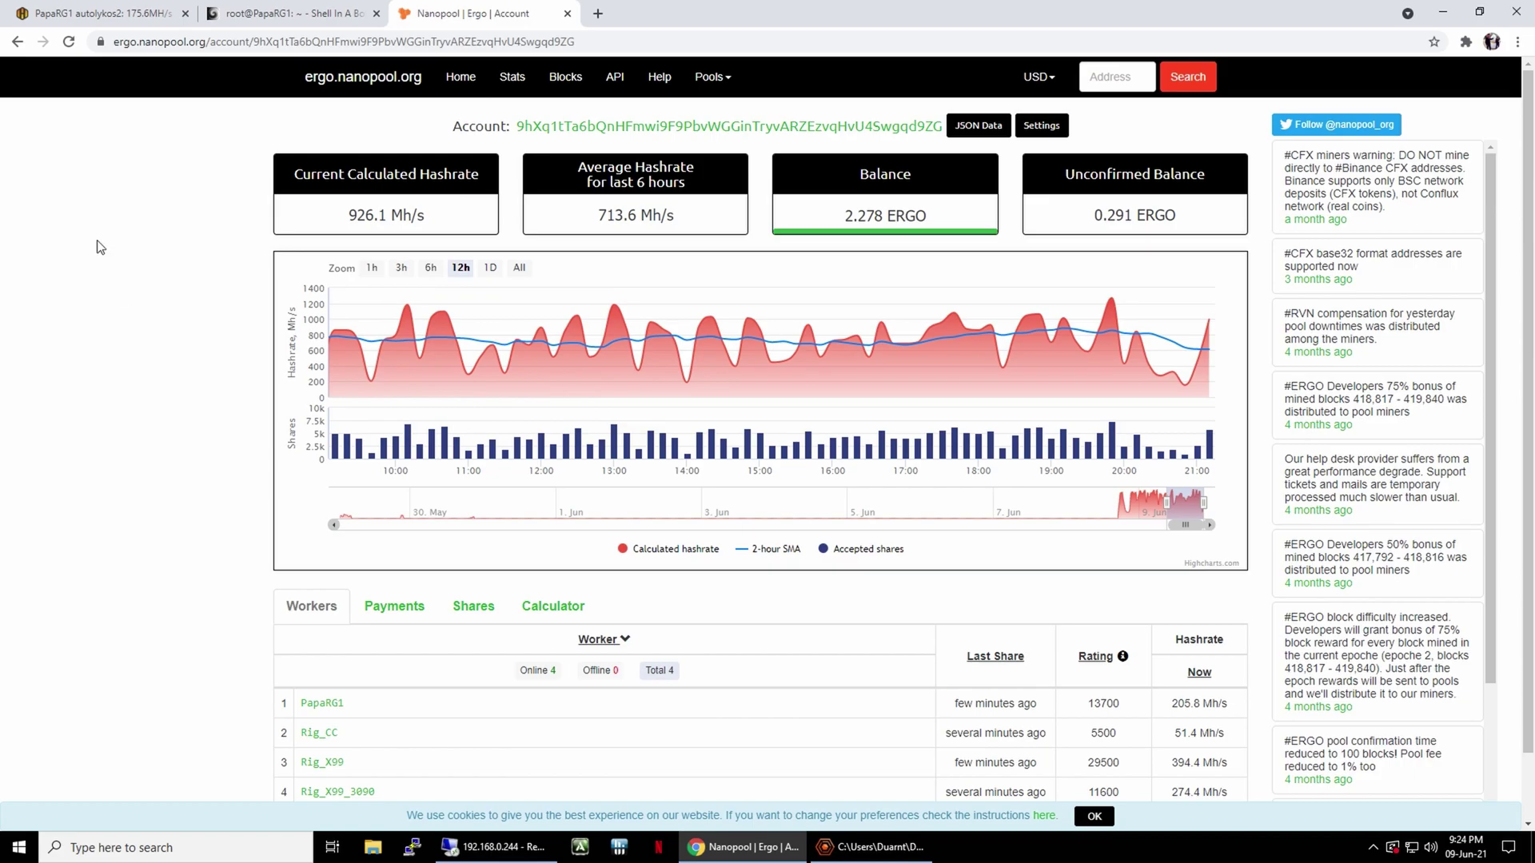
pyautogui.click(69, 41)
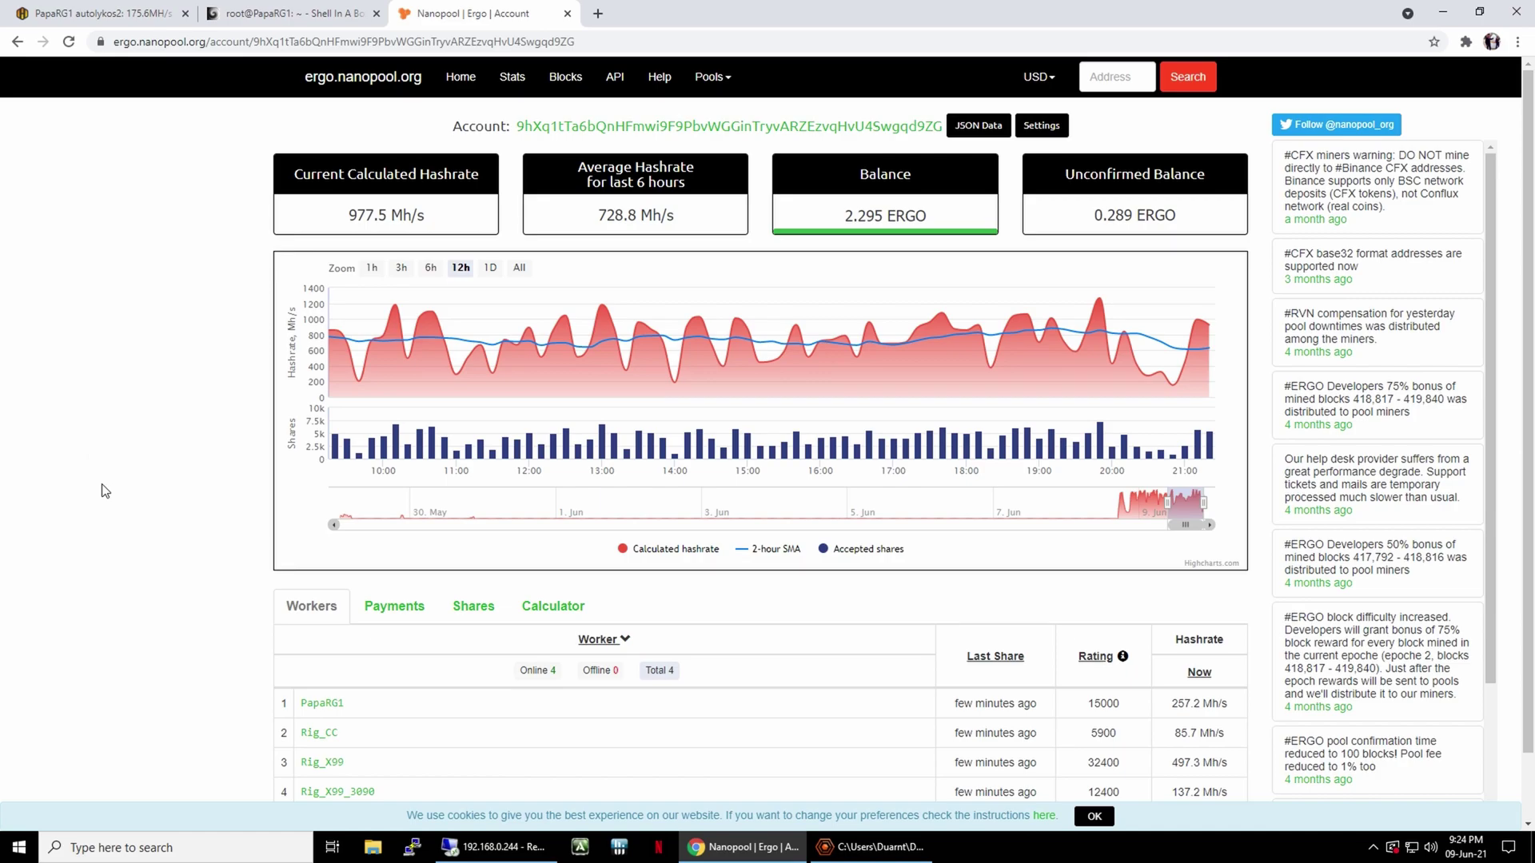
# Review the Nanopool workers' hashrates, the payout balance and the approximate earnings, and open the account settings.
pyautogui.scroll(-1, 140, 537)
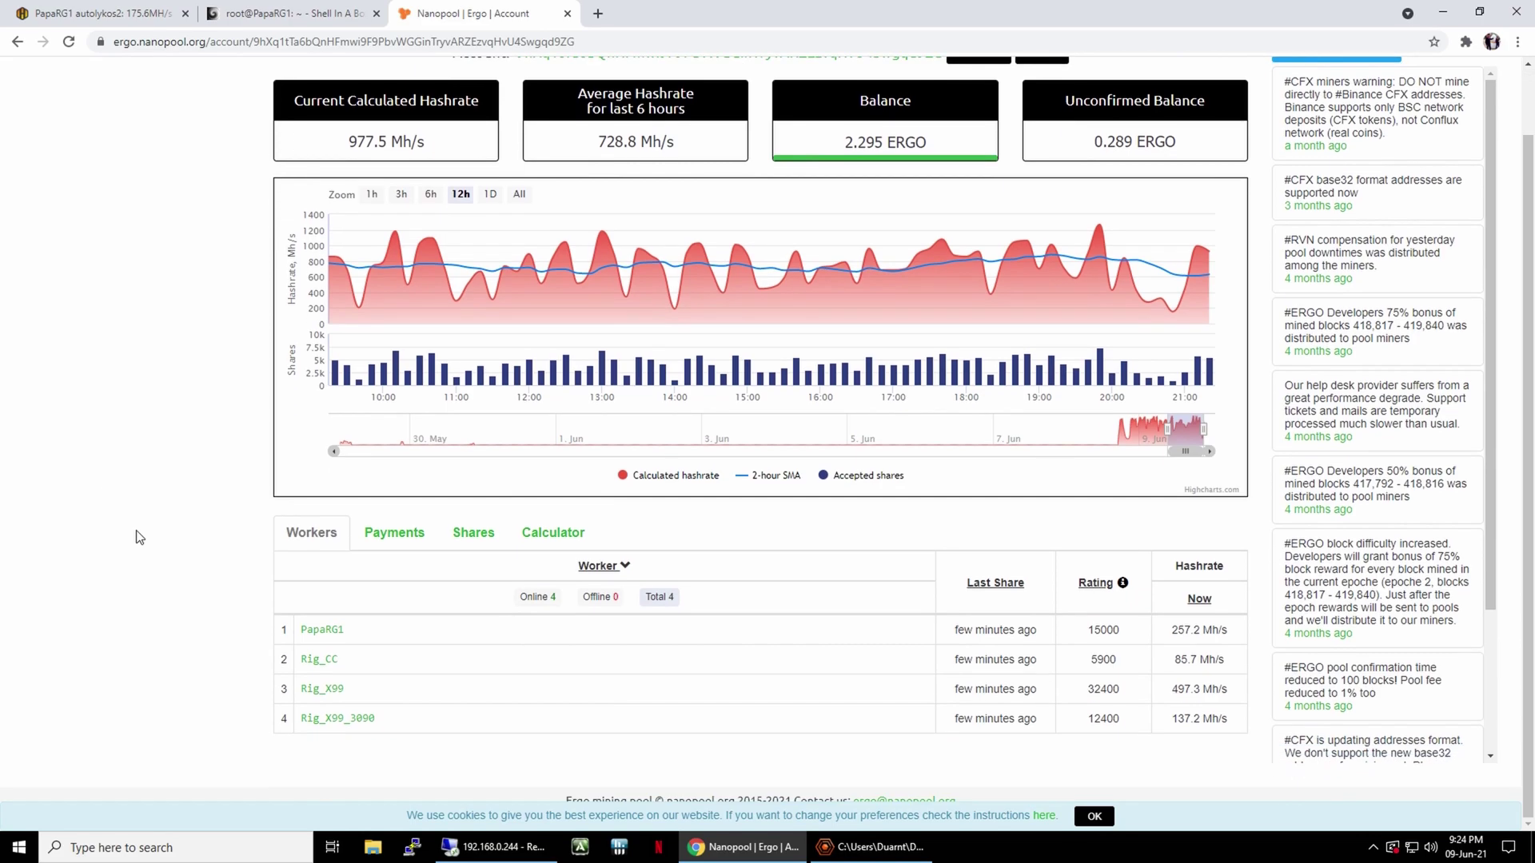
pyautogui.moveTo(892, 162)
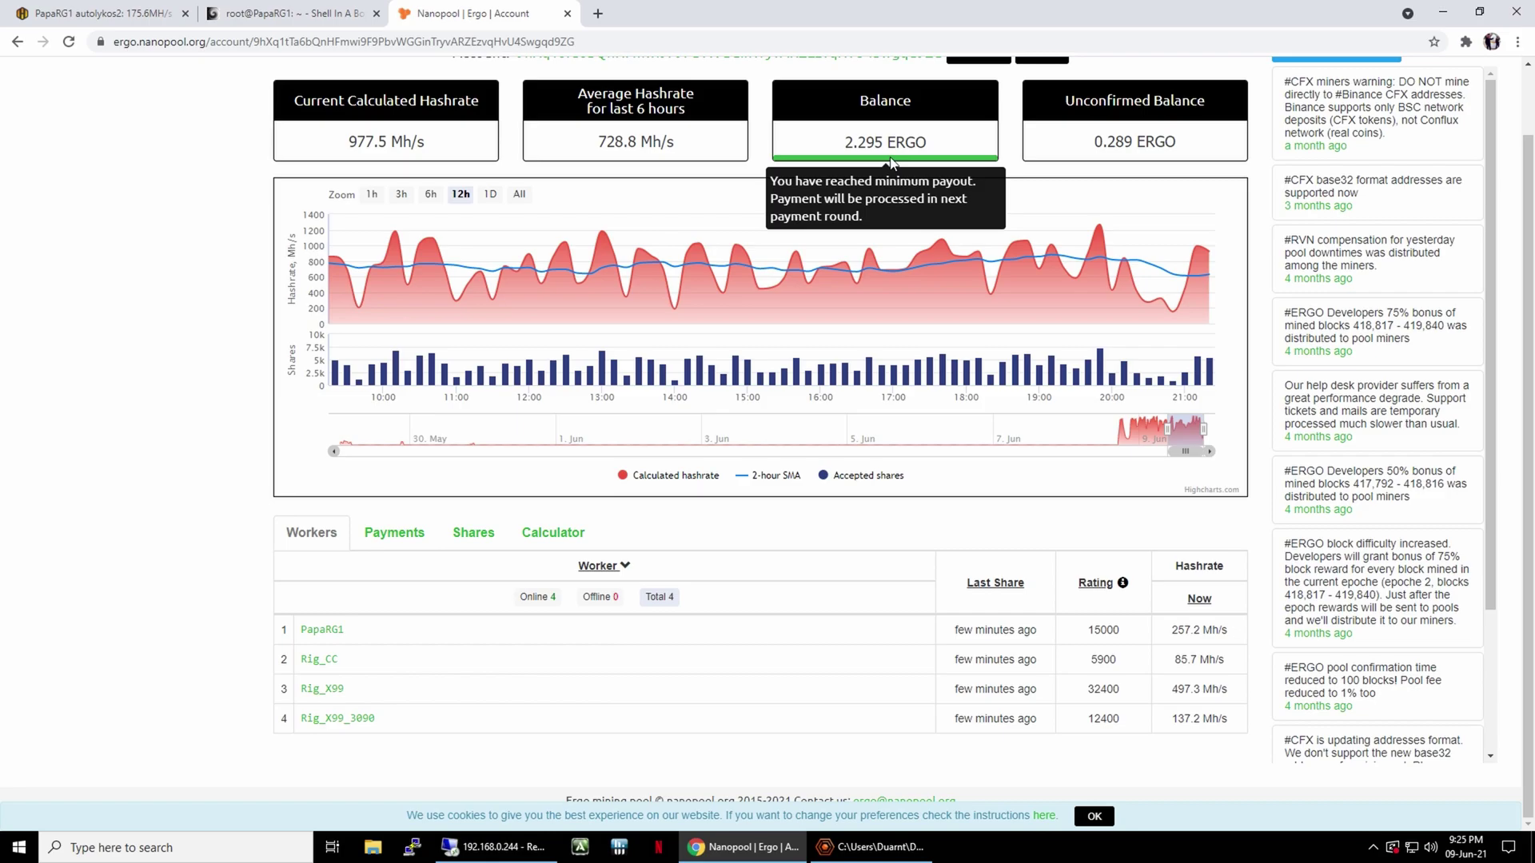
pyautogui.click(559, 539)
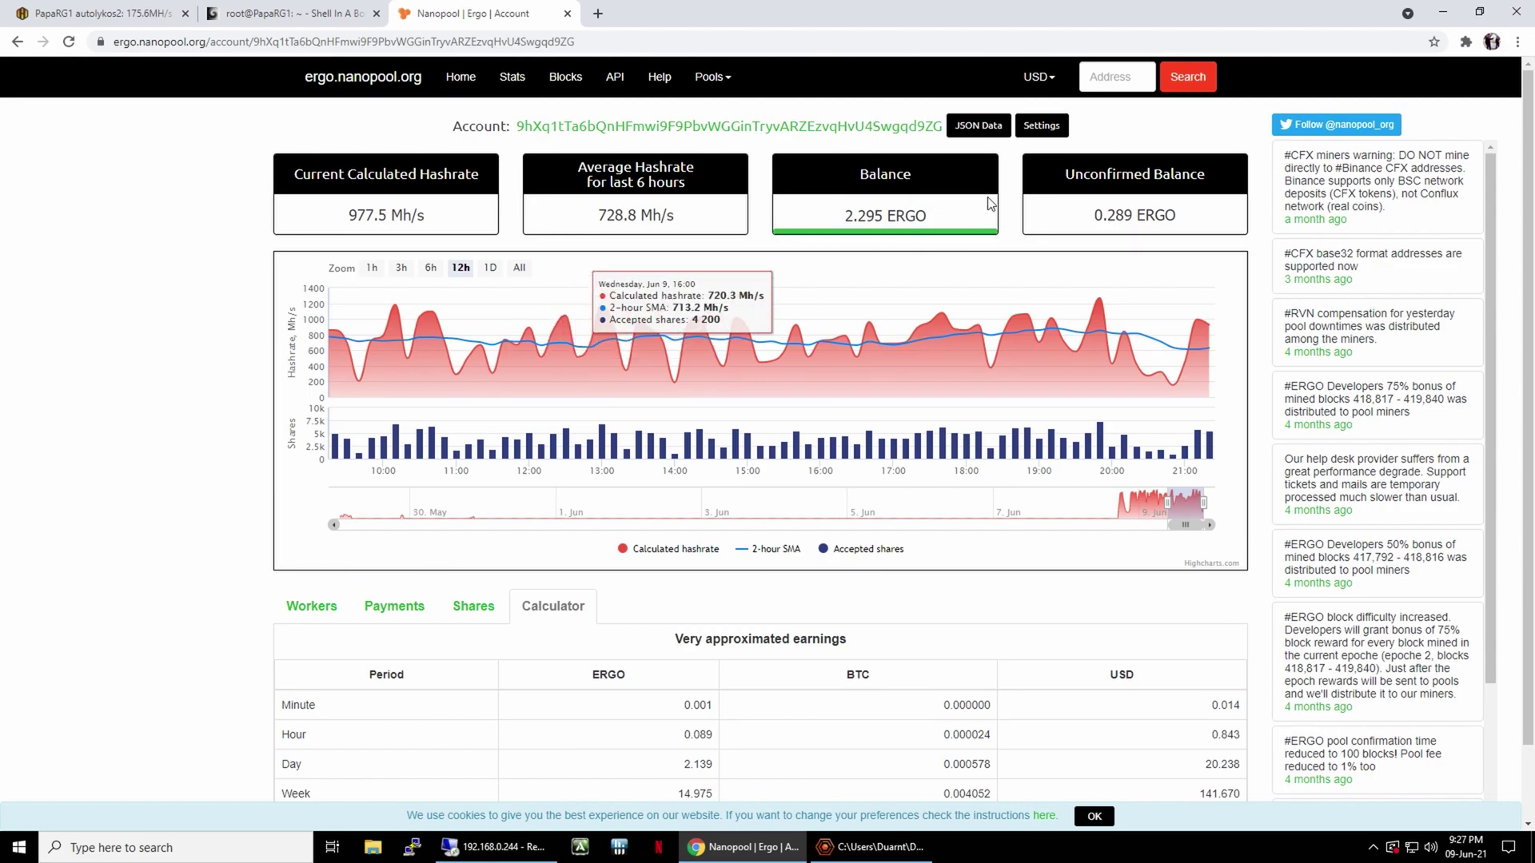
pyautogui.click(1039, 125)
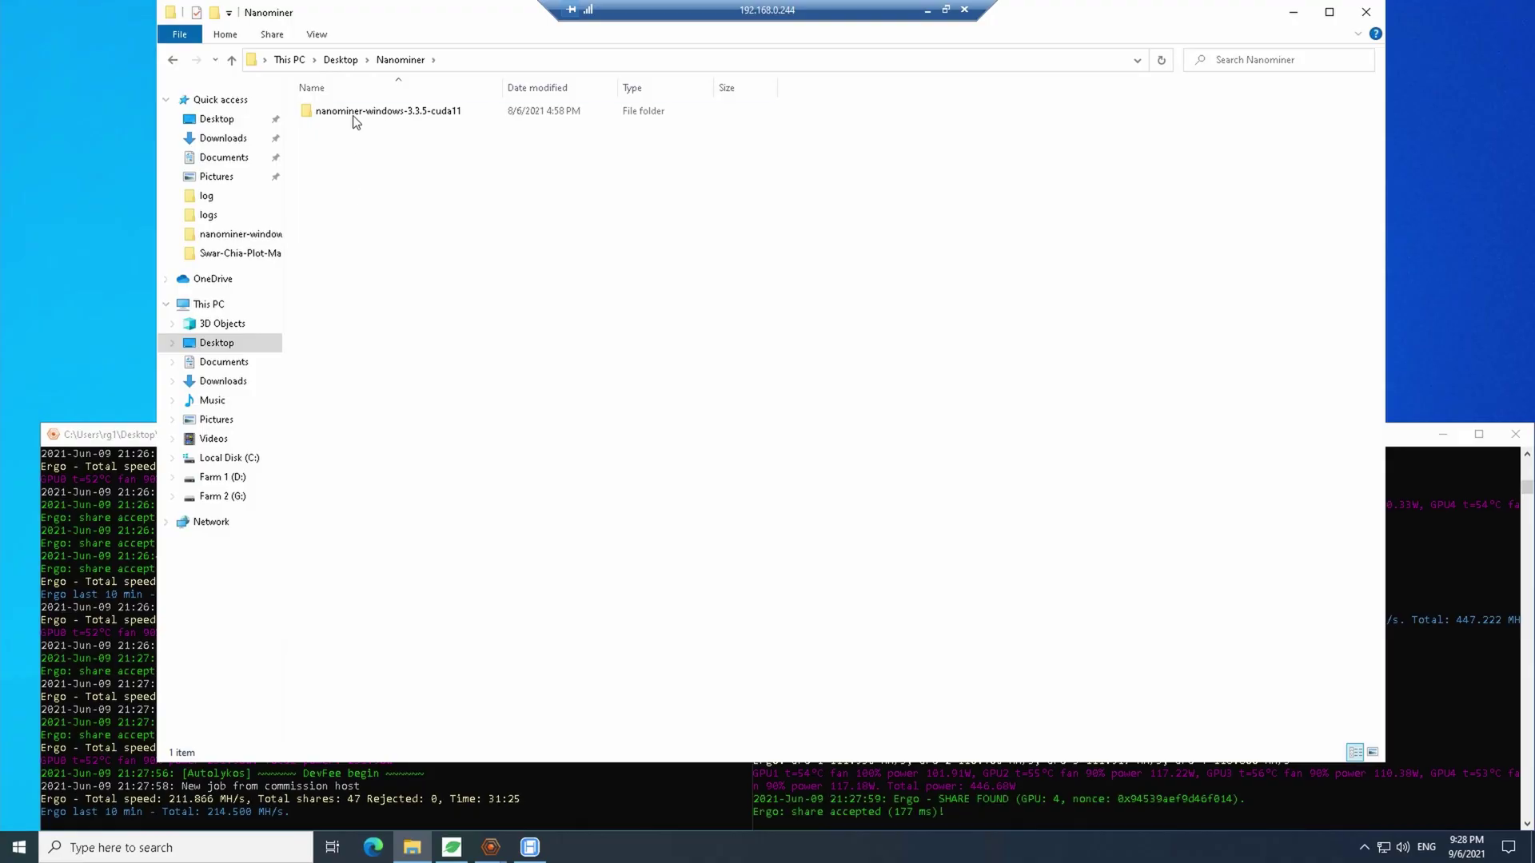
# Open the config_ergo file from the remote rig's nanominer-windows-3.3.5-cuda11 folder for editing in Notepad.
pyautogui.doubleClick(376, 114)
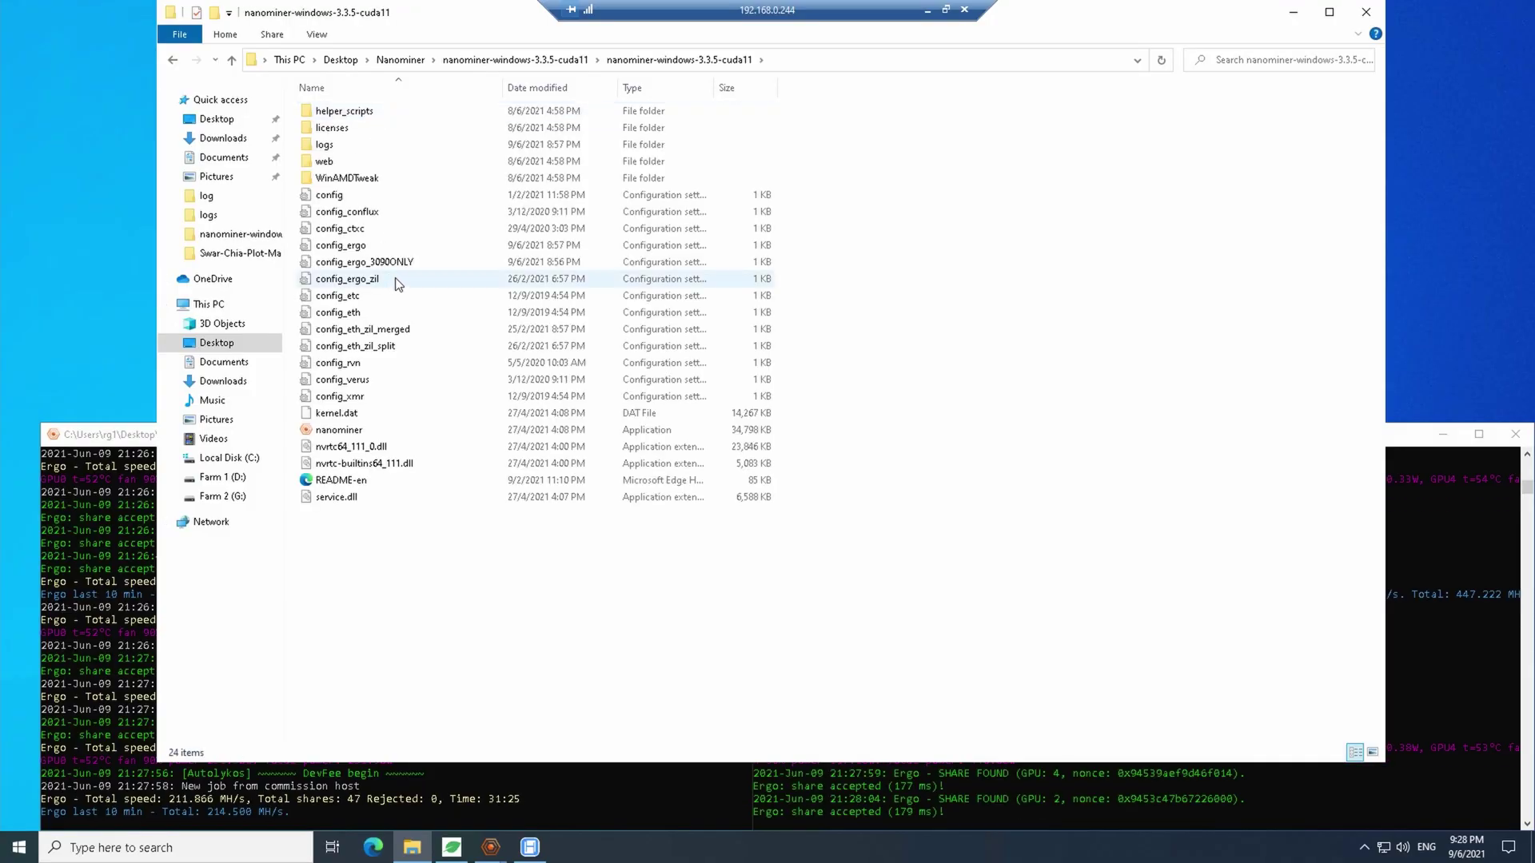
pyautogui.rightClick(349, 249)
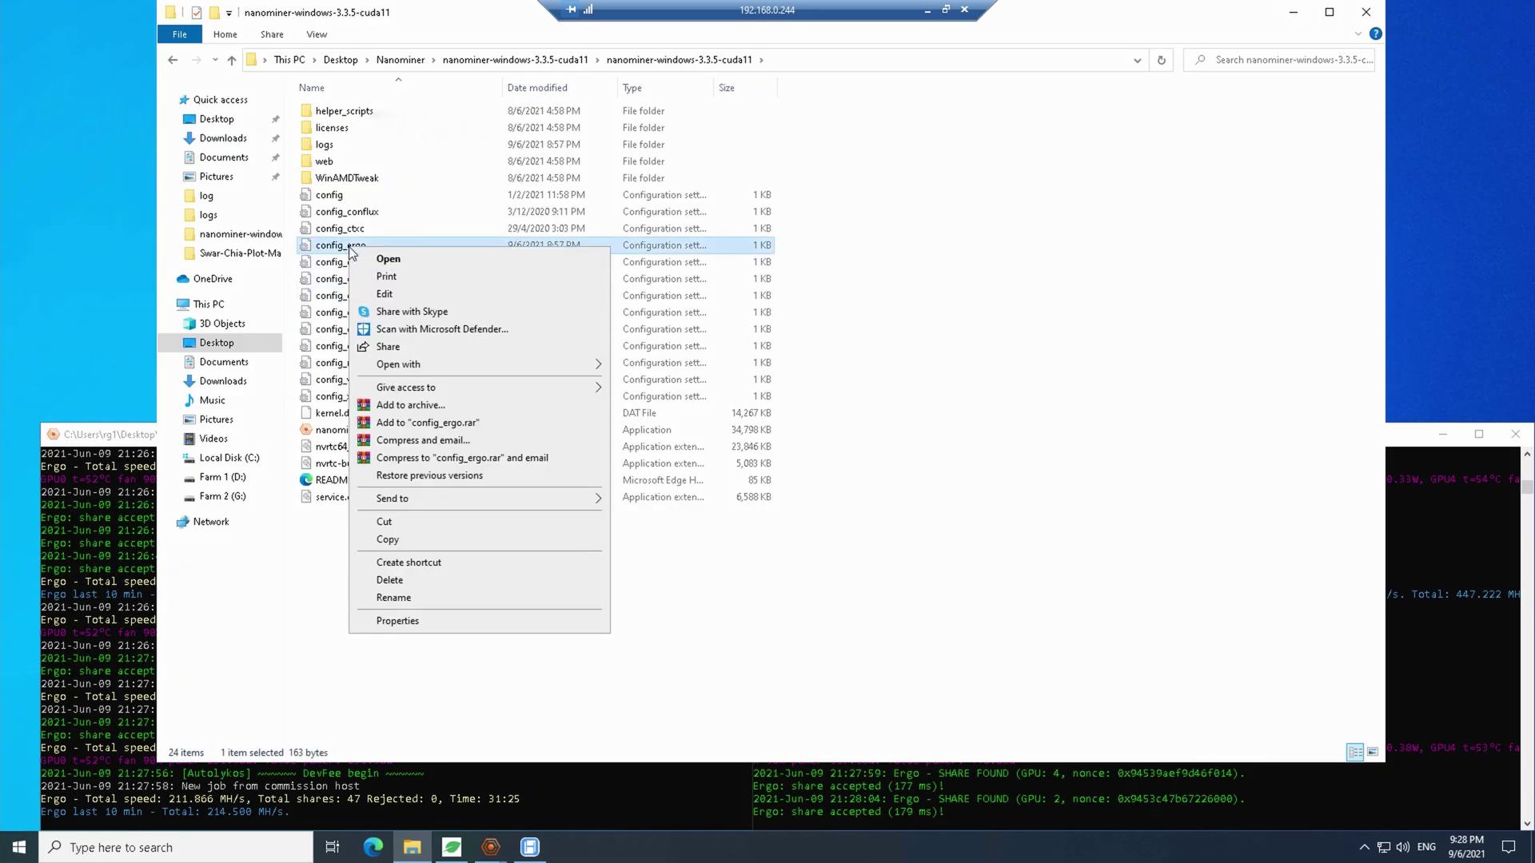
pyautogui.click(384, 294)
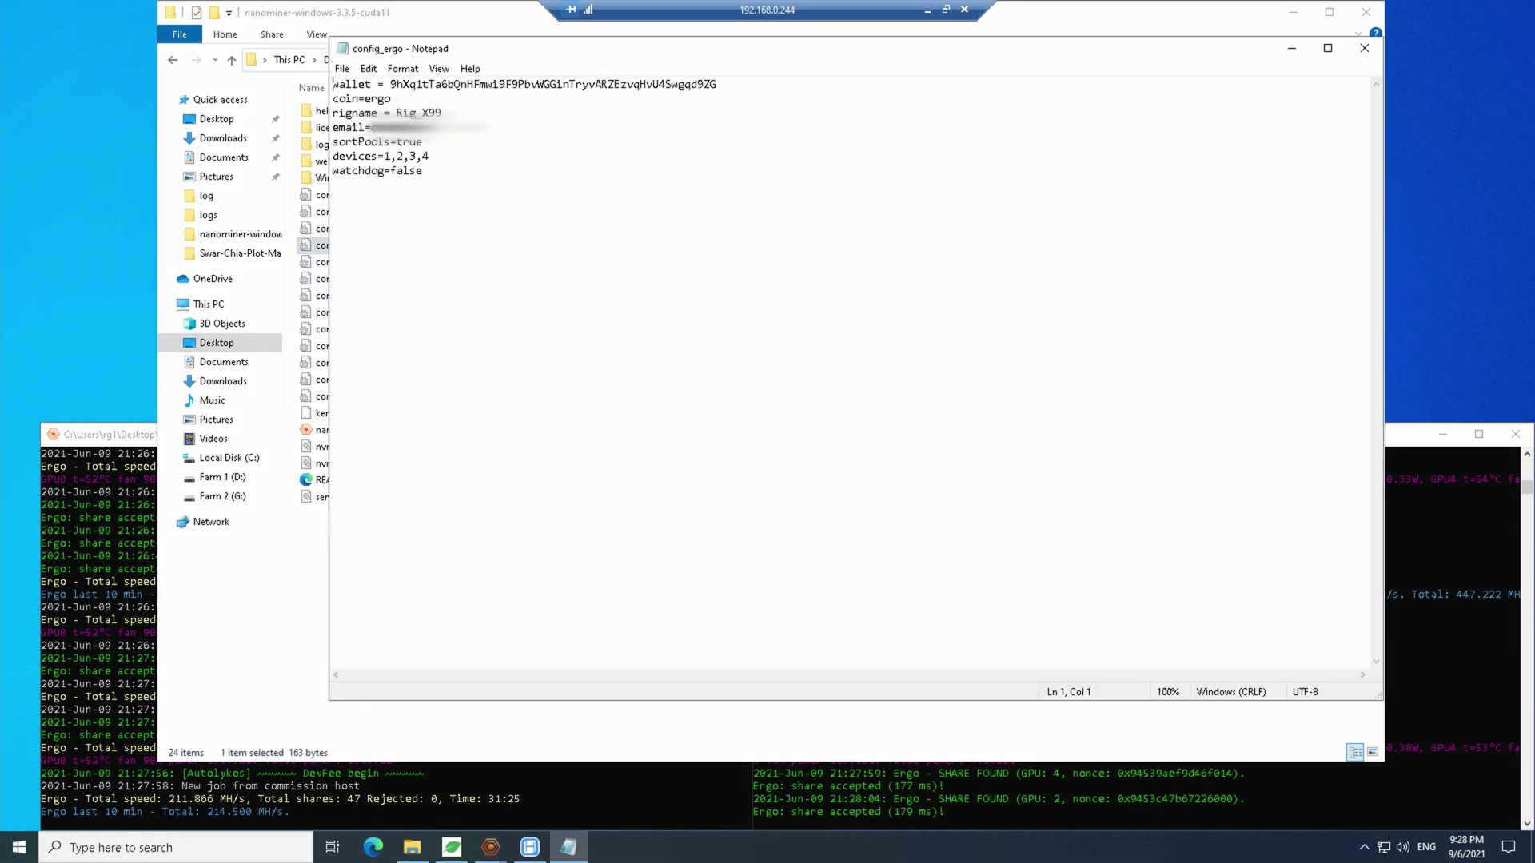
# Select the whole email line in the config_ergo file.
pyautogui.press('Down')
pyautogui.press('Down')
pyautogui.press('Down')
pyautogui.press('End')
pyautogui.hotkey('shift', 'Home')
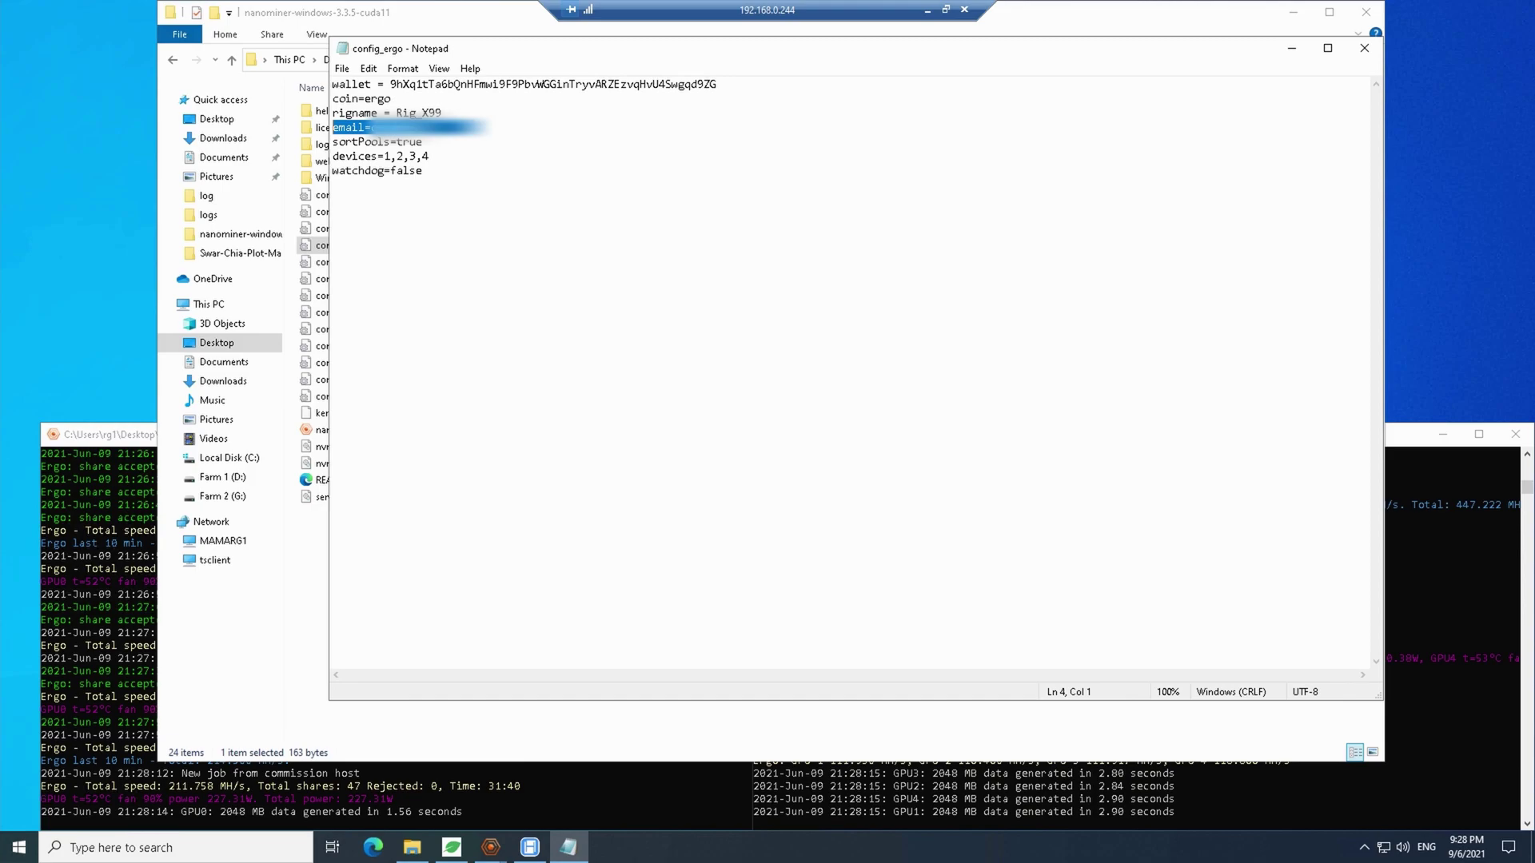
# Highlight the whole watchdog=false line at the end of the config_ergo file, and clear the selection.
pyautogui.hotkey('ctrl', 'End')
pyautogui.hotkey('shift', 'Left')
pyautogui.hotkey('shift', 'Left')
pyautogui.hotkey('shift', 'Left')
pyautogui.hotkey('shift', 'Left')
pyautogui.hotkey('shift', 'Left')
pyautogui.hotkey('shift', 'Left')
pyautogui.hotkey('shift', 'Left')
pyautogui.hotkey('shift', 'Left')
pyautogui.hotkey('shift', 'Left')
pyautogui.hotkey('shift', 'Left')
pyautogui.hotkey('shift', 'Left')
pyautogui.hotkey('shift', 'Left')
pyautogui.hotkey('shift', 'Left')
pyautogui.hotkey('shift', 'Left')
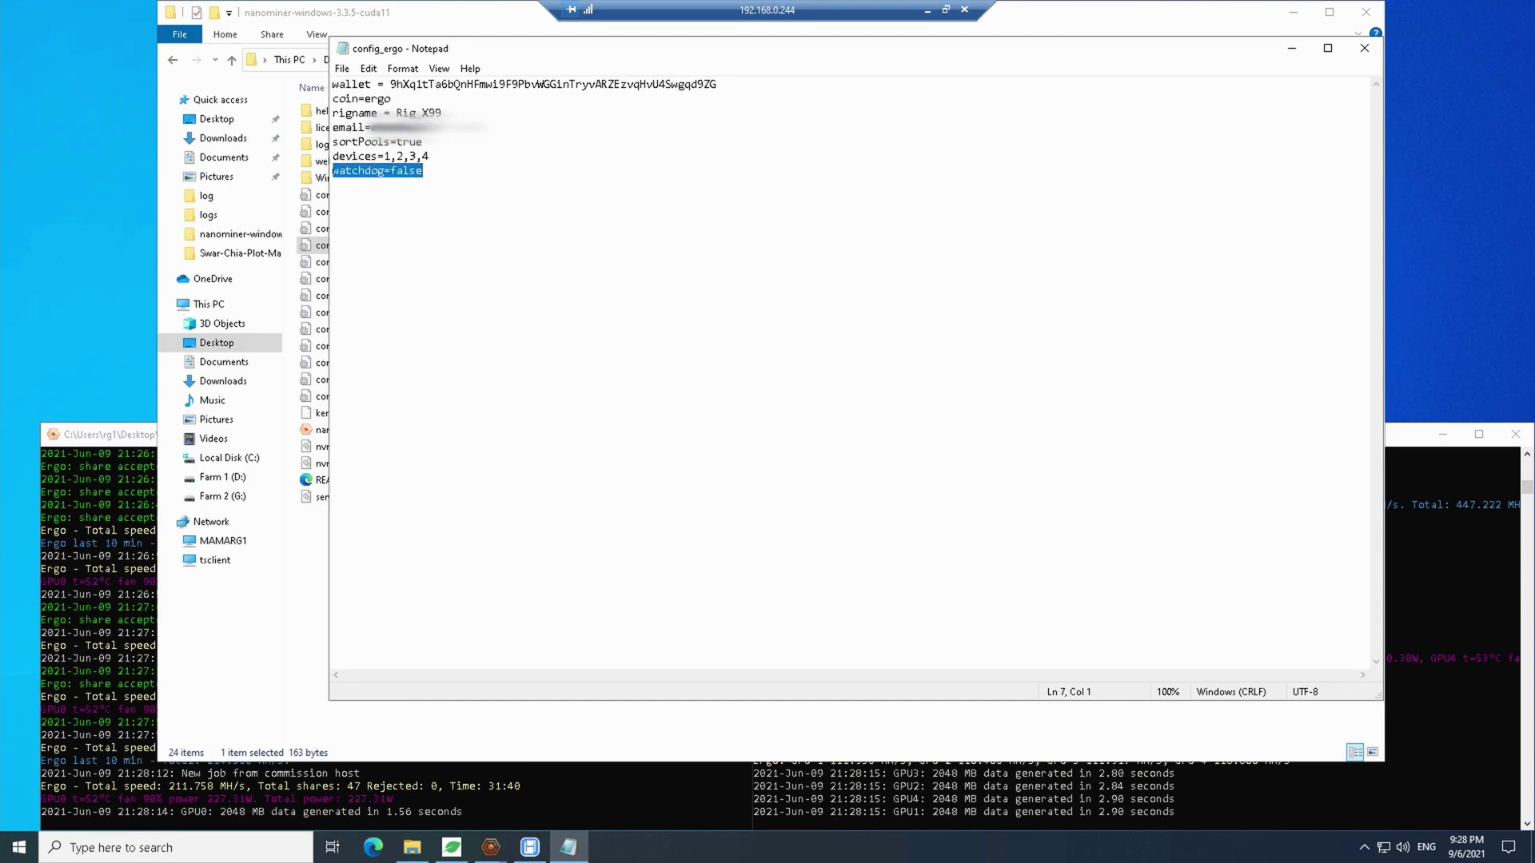
pyautogui.press('End')
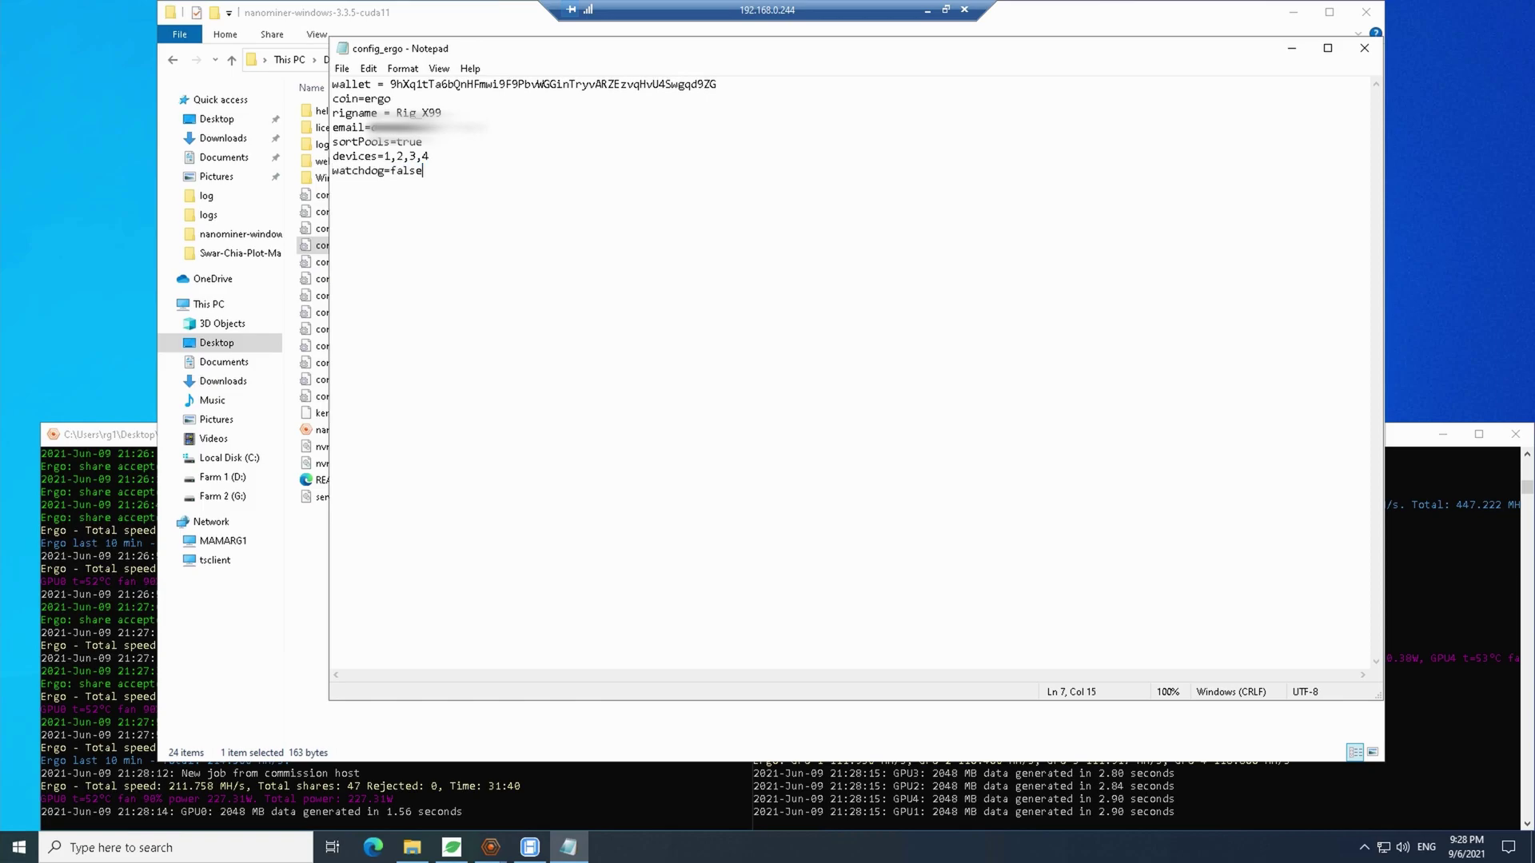
# Close the config_ergo file and its folder, and leave the remote session for the local Nanopool page.
pyautogui.click(1366, 50)
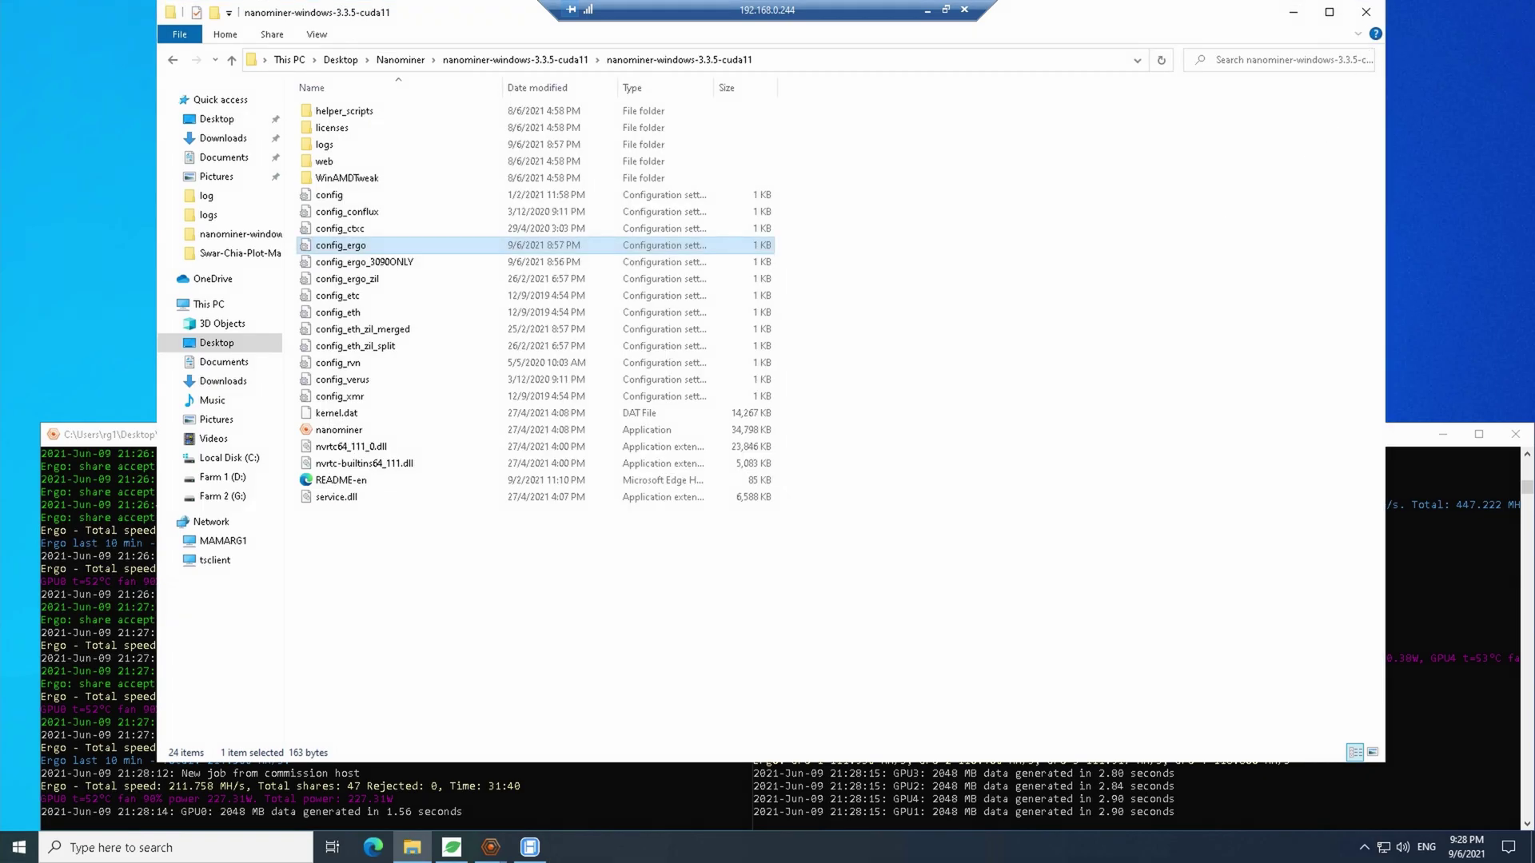
pyautogui.click(1362, 13)
pyautogui.click(964, 10)
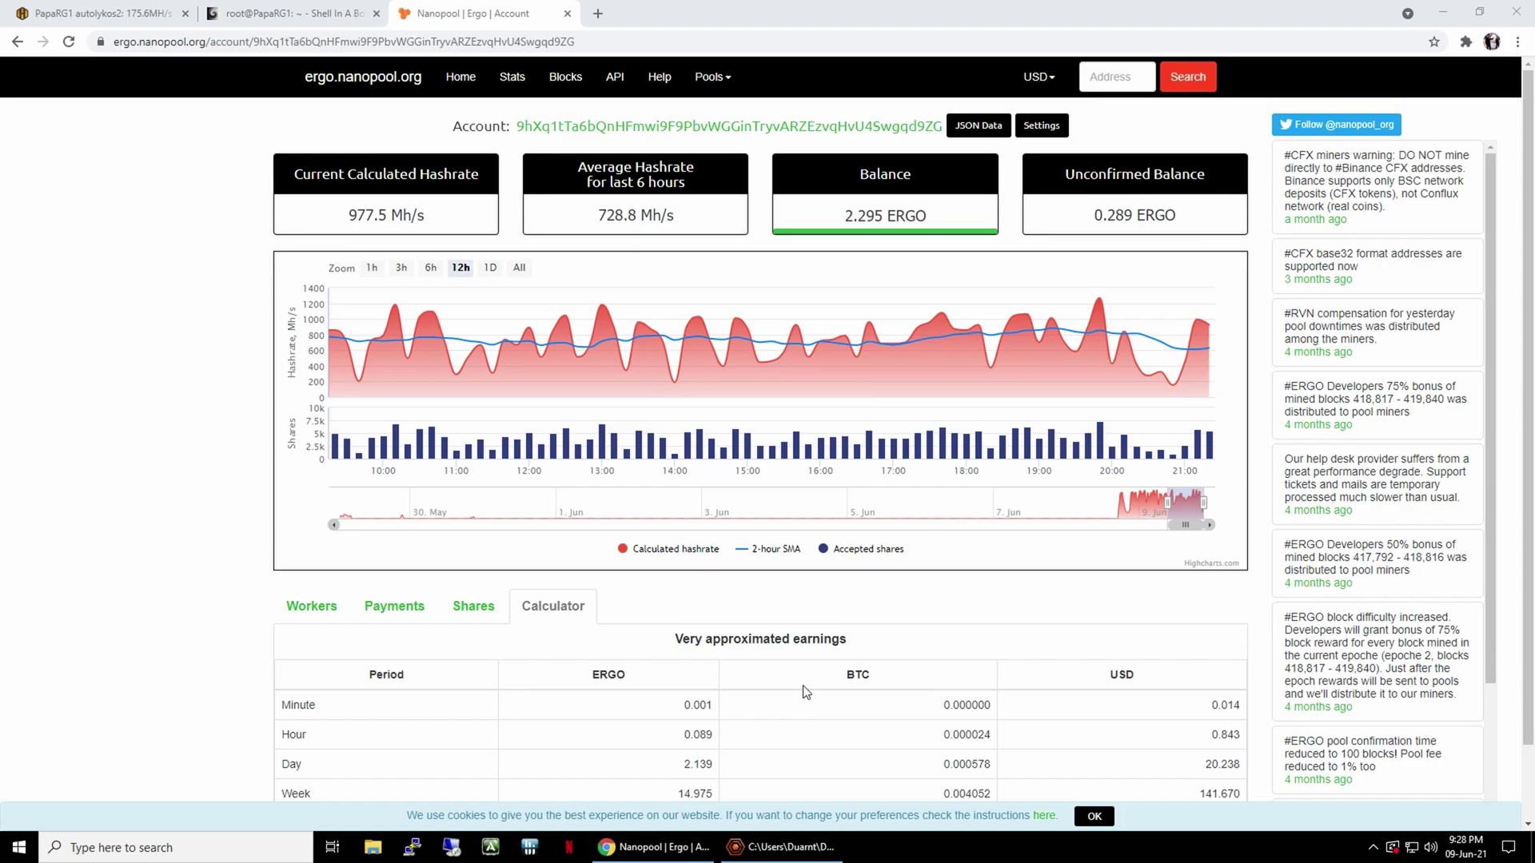
# Review the approximate earnings table for the Nanopool account and refresh the account page.
pyautogui.scroll(-1, 806, 693)
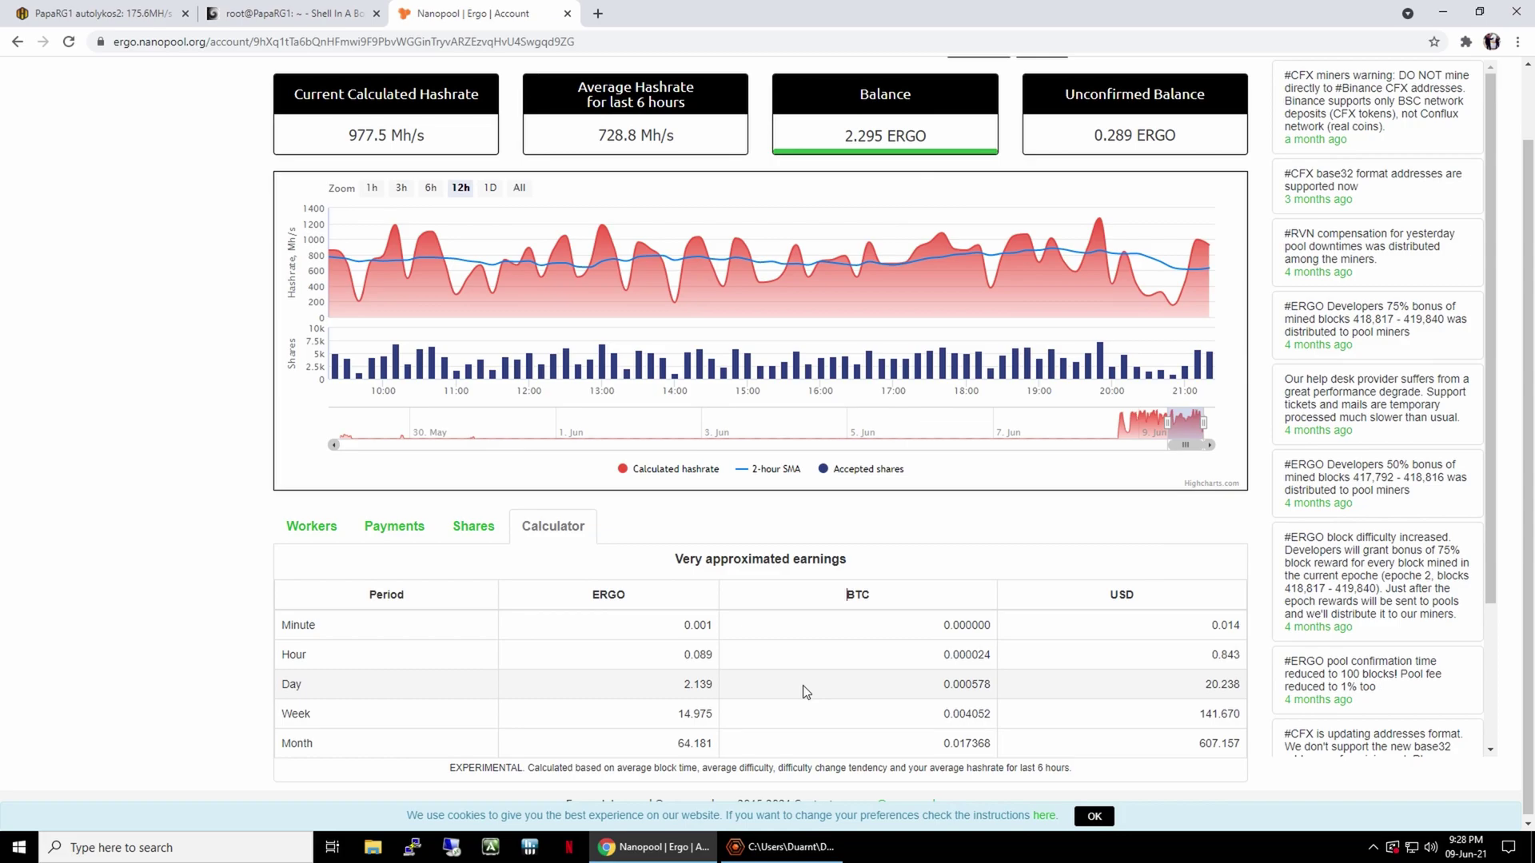
pyautogui.click(71, 42)
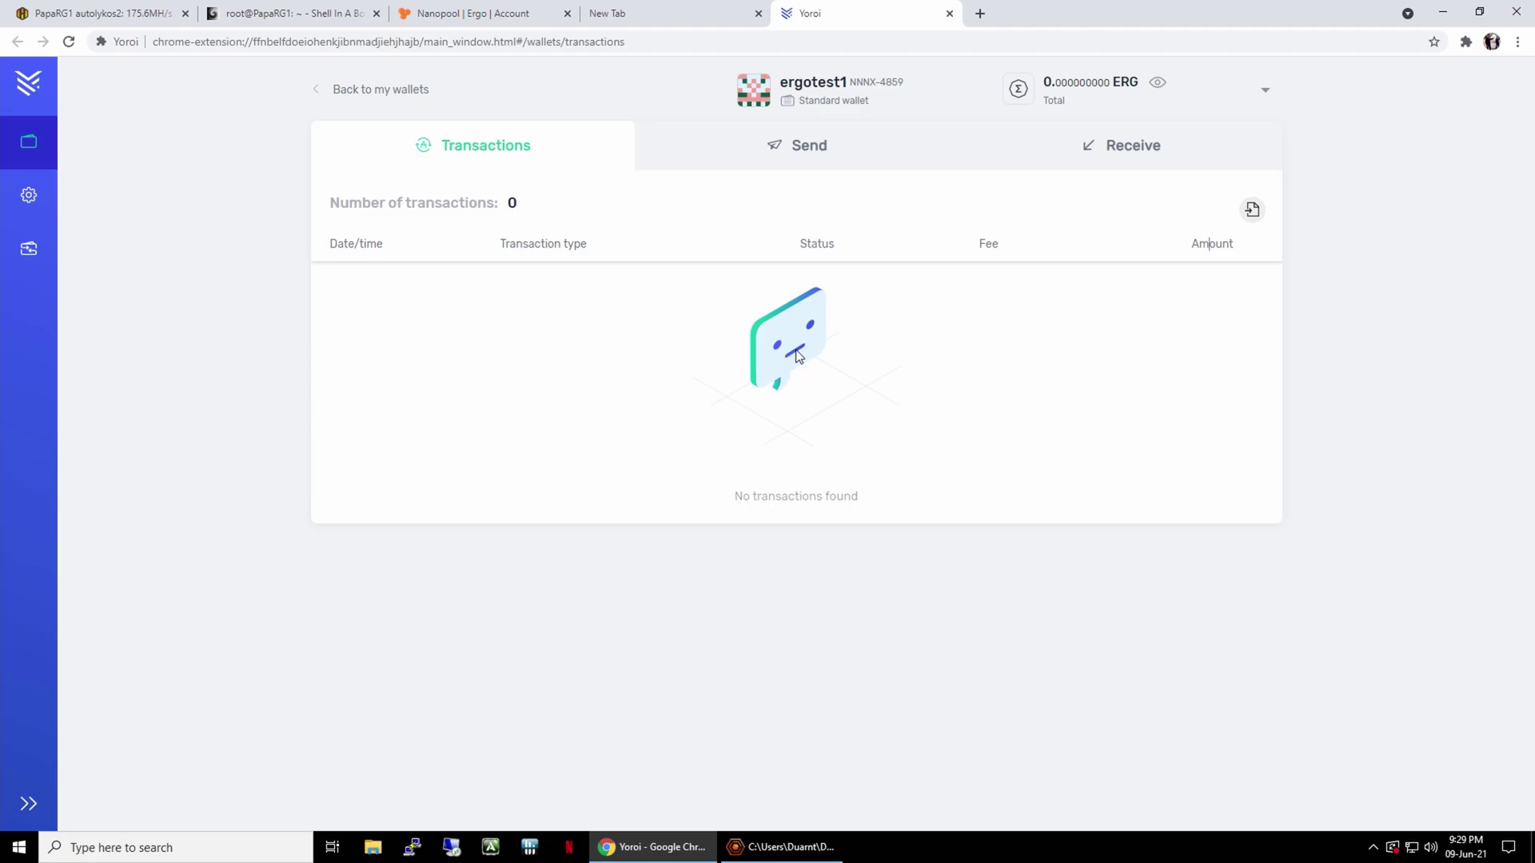
# List the Nanopool account's payments, open the pending payment's transaction in Ergo Explorer, and review its outputs and summary.
pyautogui.click(486, 8)
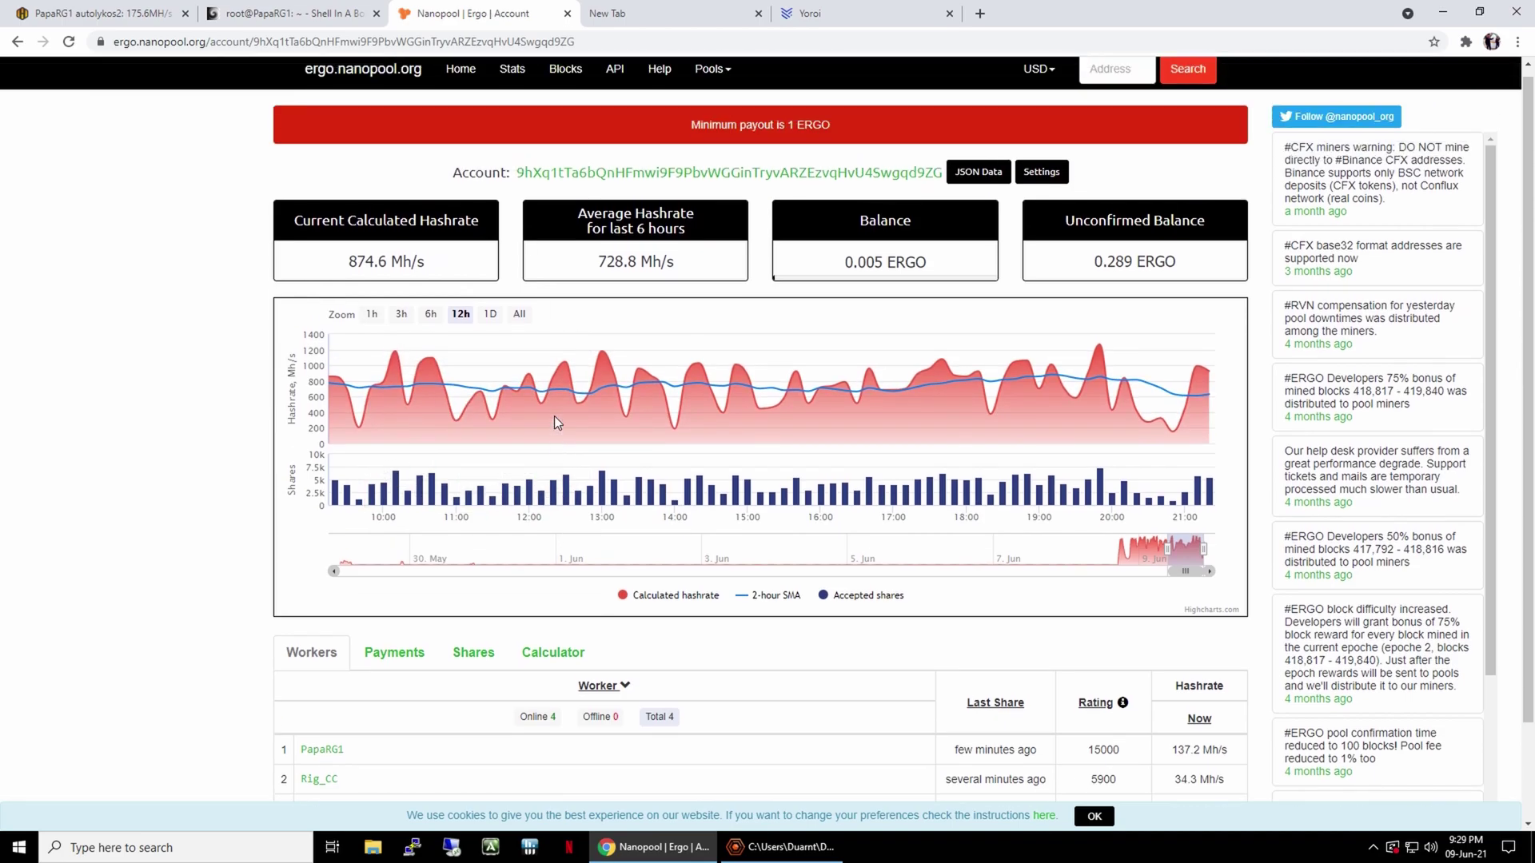
pyautogui.scroll(-1, 554, 416)
pyautogui.click(400, 544)
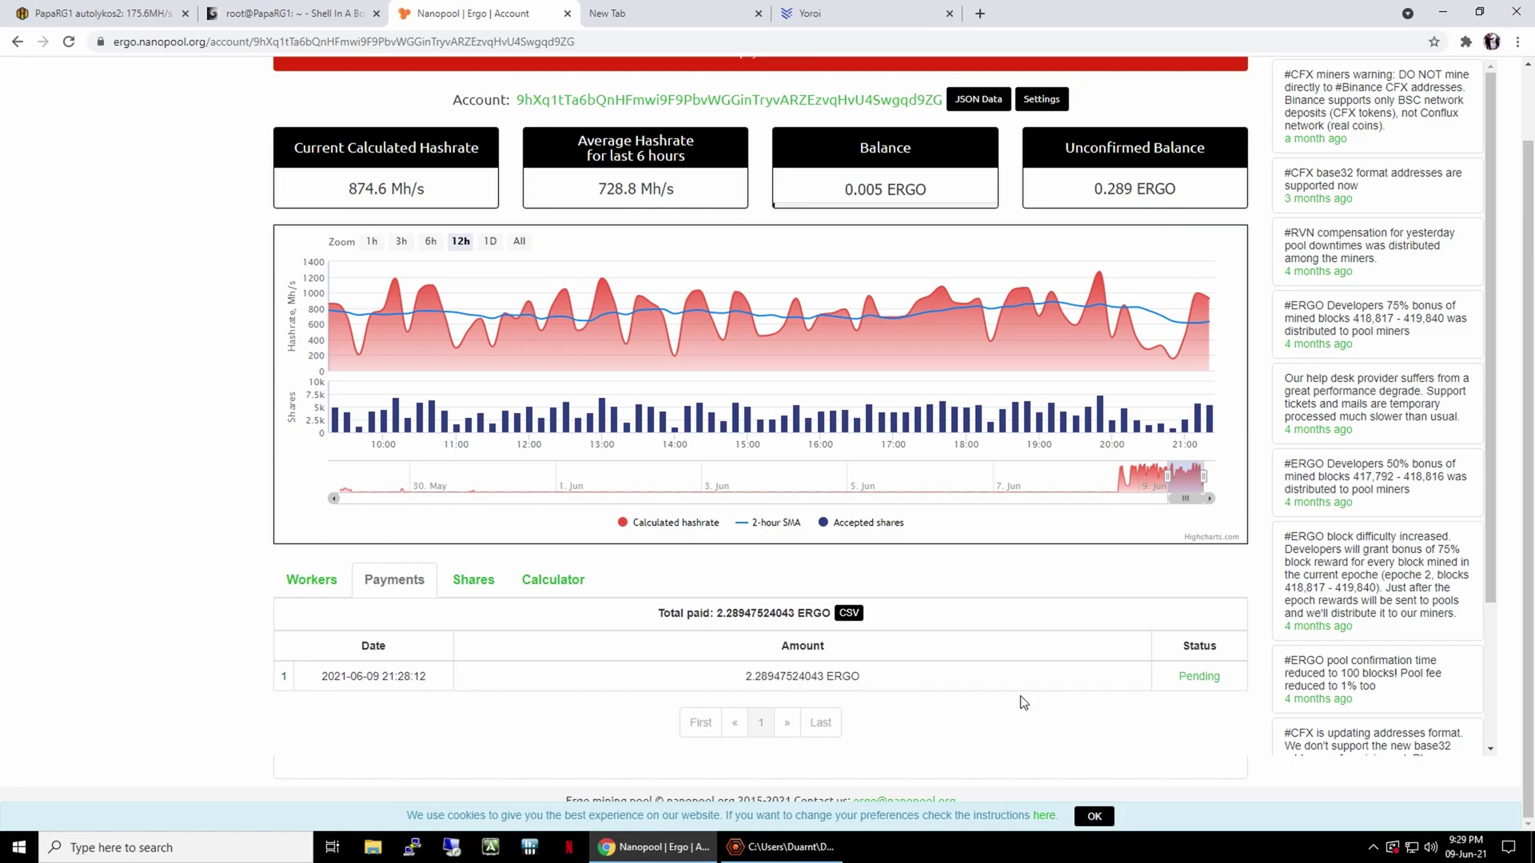
pyautogui.click(1199, 677)
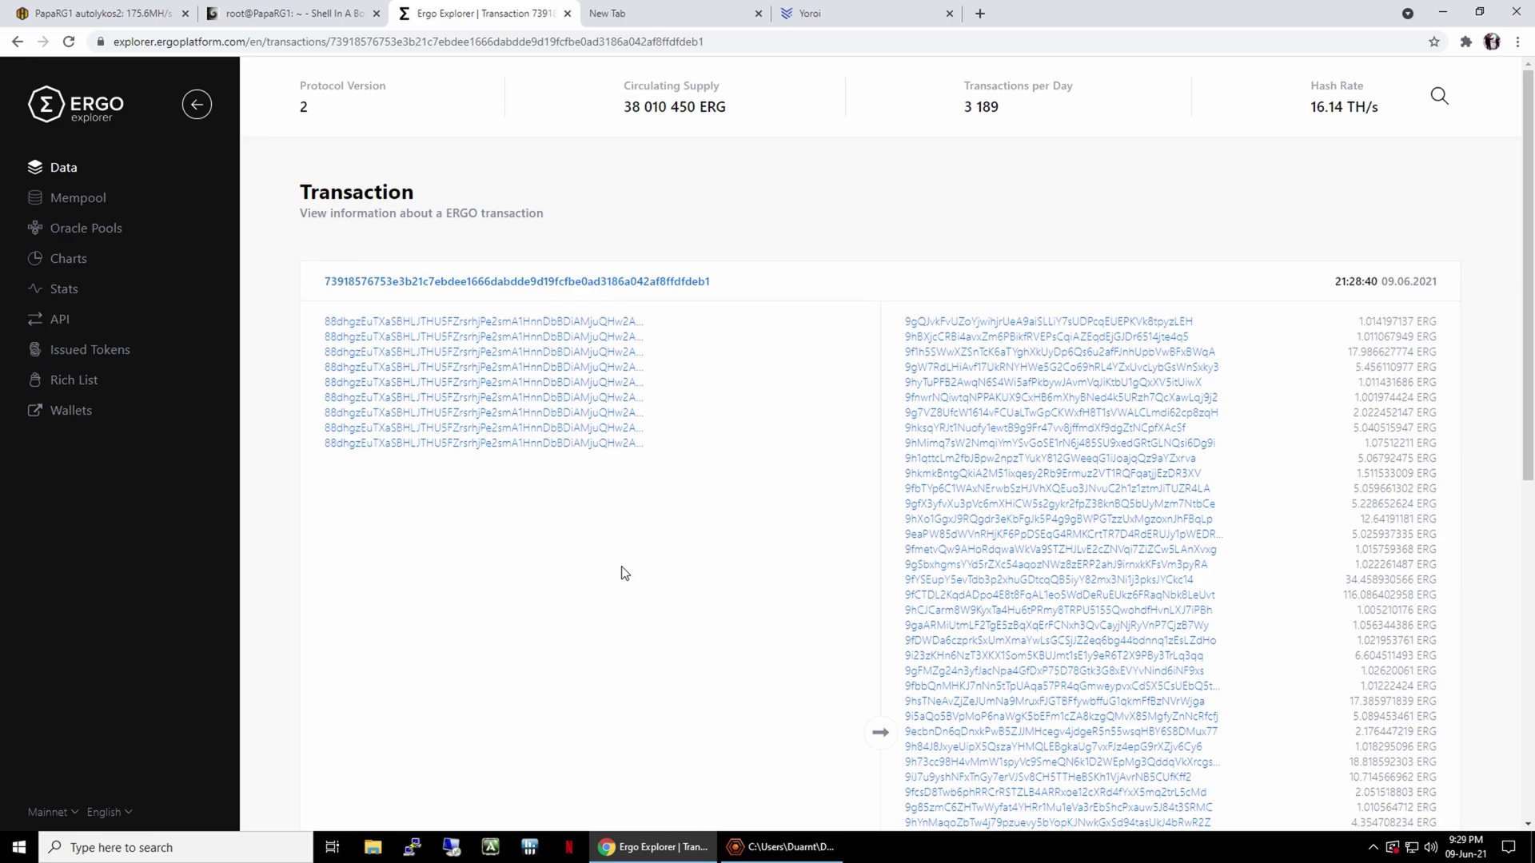
pyautogui.scroll(-8, 625, 572)
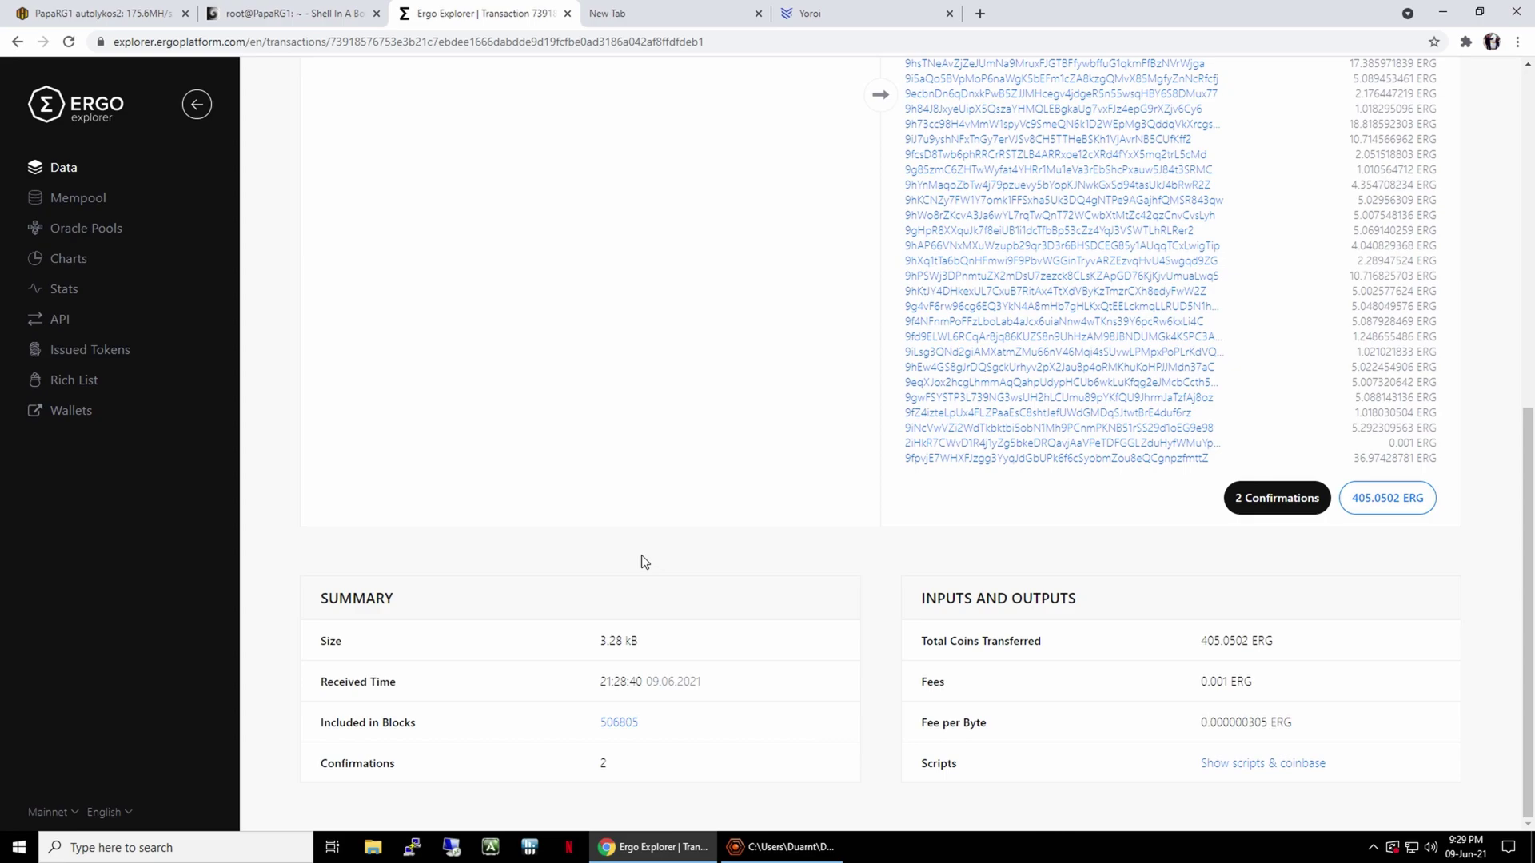
# Close the transaction and blank browser tabs, and highlight the transaction count and incoming amount in the Yoroi ergotest1 wallet.
pyautogui.hotkey('ctrl', 'w')
pyautogui.hotkey('ctrl', 'w')
pyautogui.moveTo(577, 229); pyautogui.dragTo(328, 232)
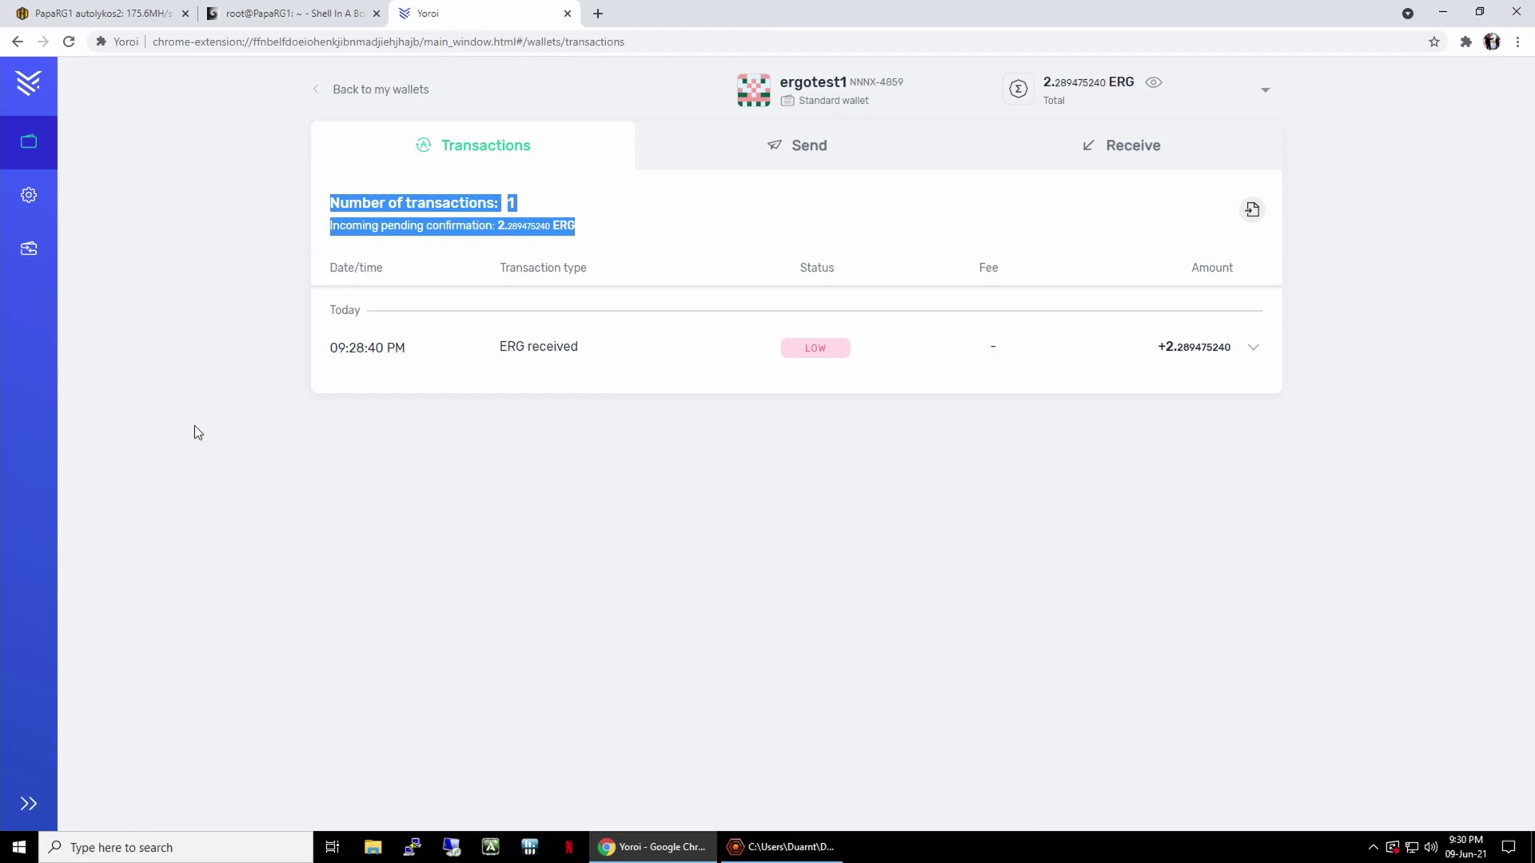